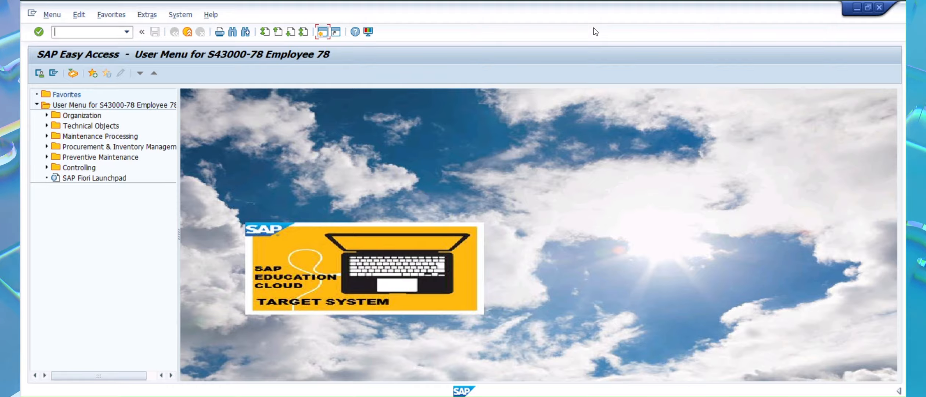
- Run transaction IP11 and open the details of maintenance strategy A (Calendar) to examine its scheduling indicator and strategy unit
{"action": "left_click", "coordinate": [94, 35]}
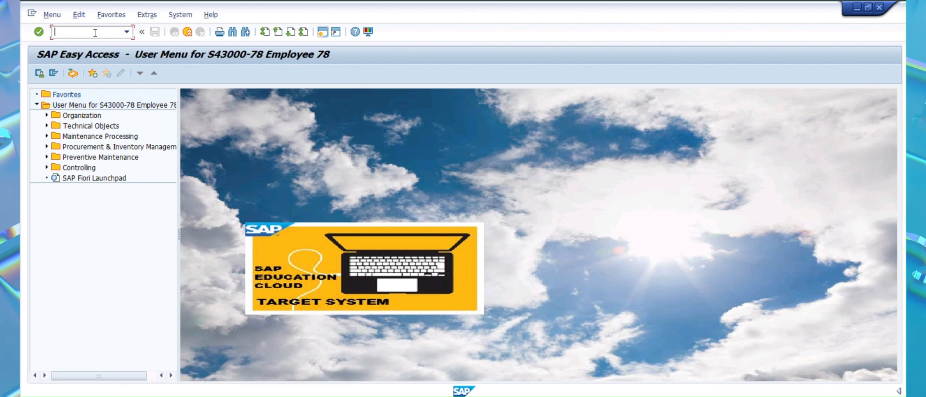
{"action": "type", "text": "ip11"}
{"action": "key", "text": "Return"}
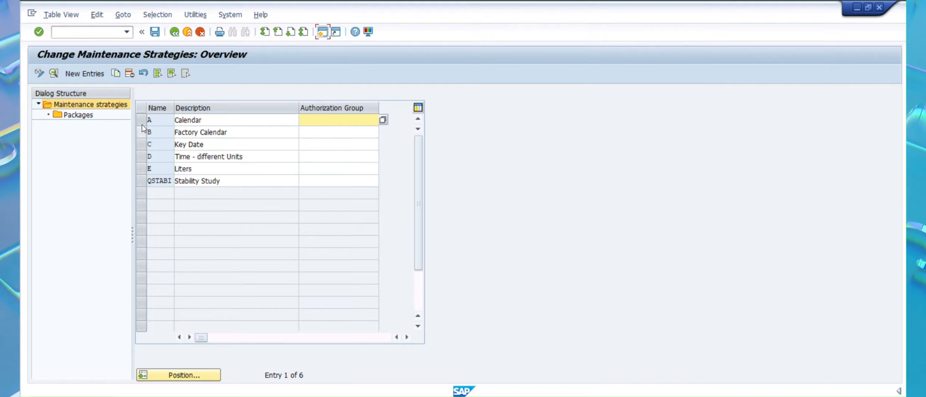
{"action": "left_click", "coordinate": [142, 122]}
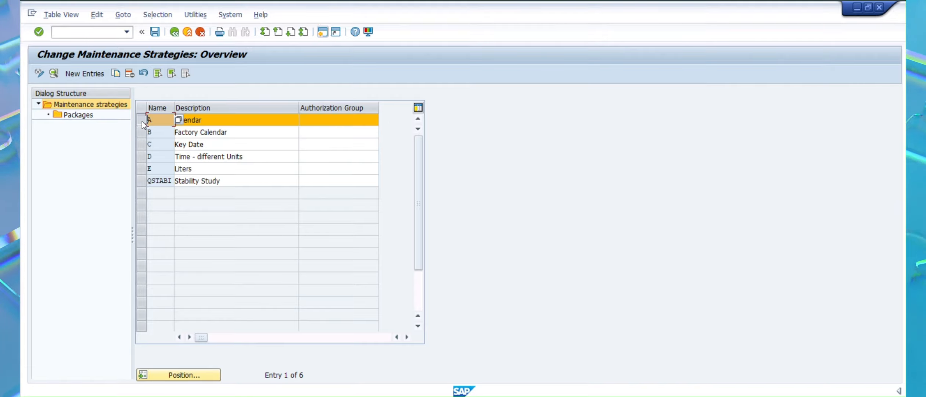
{"action": "double_click", "coordinate": [166, 119]}
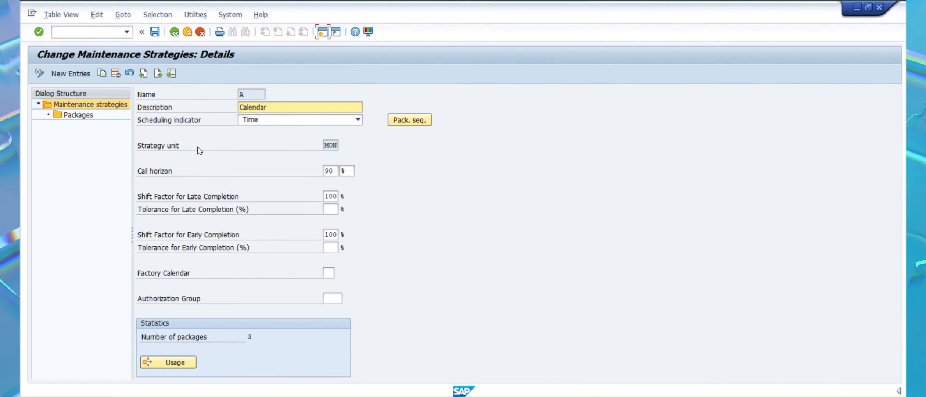
{"action": "double_click", "coordinate": [329, 145]}
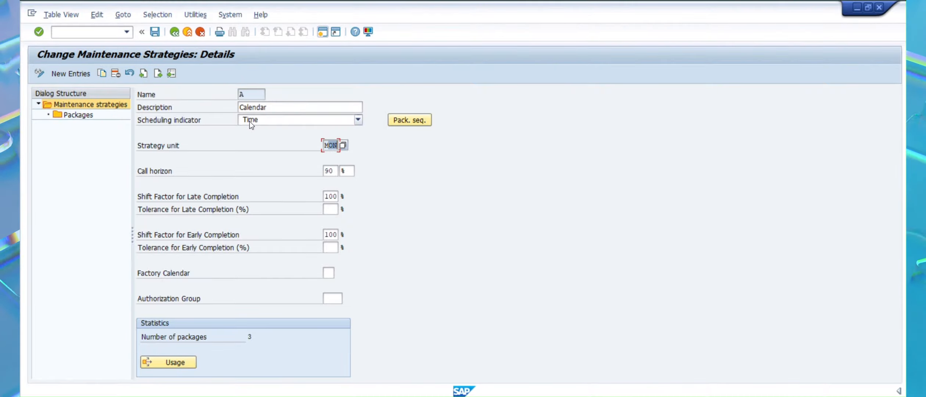
- Examine the maintenance packages of strategy A, including their cycle lengths and hierarchy, and return to the start screen
{"action": "double_click", "coordinate": [80, 115]}
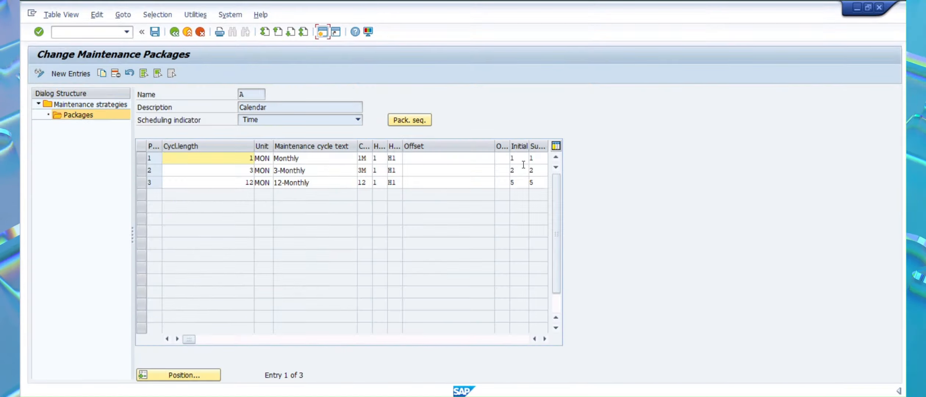
{"action": "left_click", "coordinate": [175, 33]}
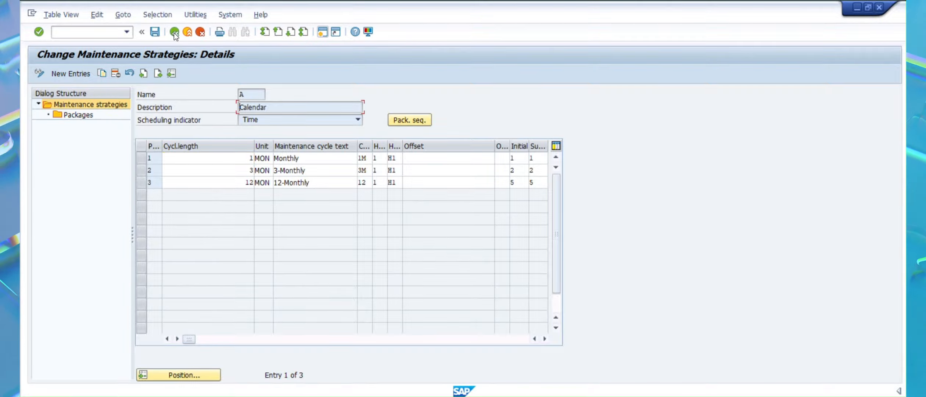
{"action": "left_click", "coordinate": [175, 33]}
{"action": "left_click", "coordinate": [174, 32]}
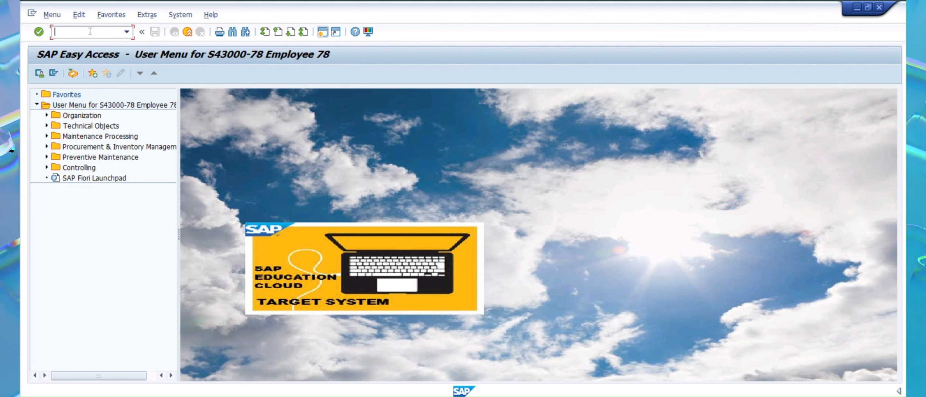
- Run transaction IP43 to view the initial fields for creating a maintenance plan, and exit it
{"action": "type", "text": "ip43"}
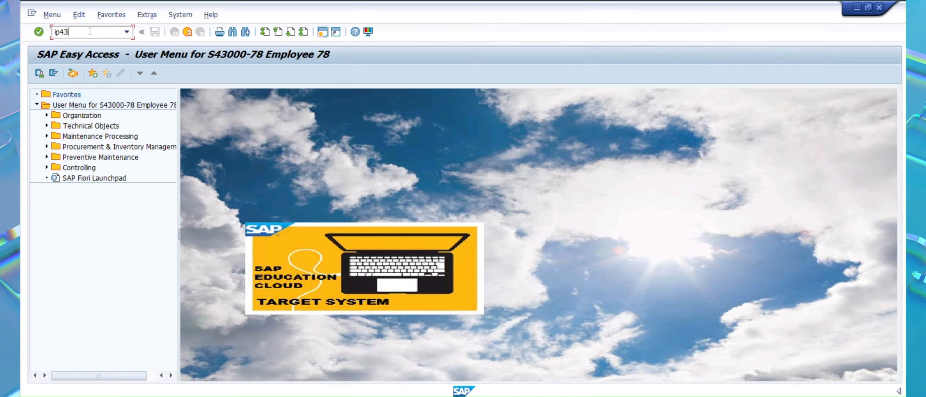
{"action": "key", "text": "Return"}
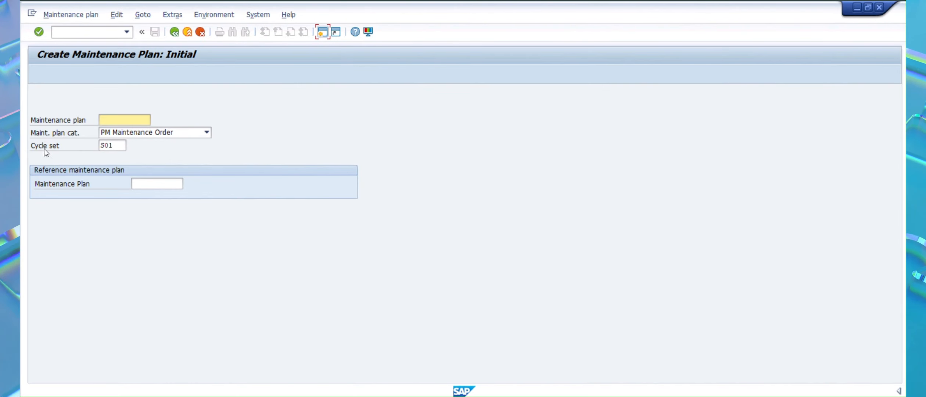
{"action": "left_click", "coordinate": [187, 33]}
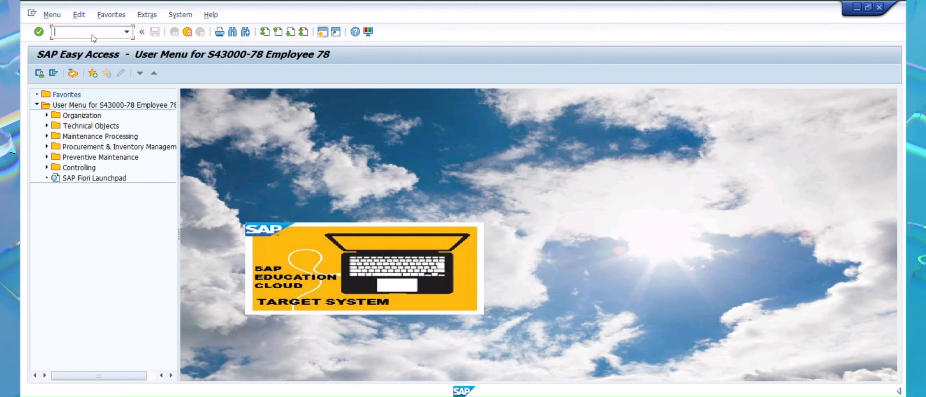
- Run transaction IP01, toggle the multiple counter option on and off, and clear the preset cycle set
{"action": "type", "text": "ip01"}
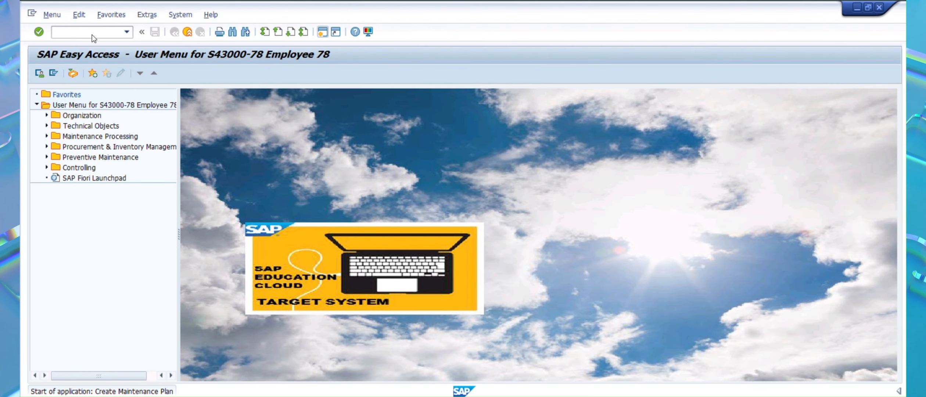
{"action": "key", "text": "Return"}
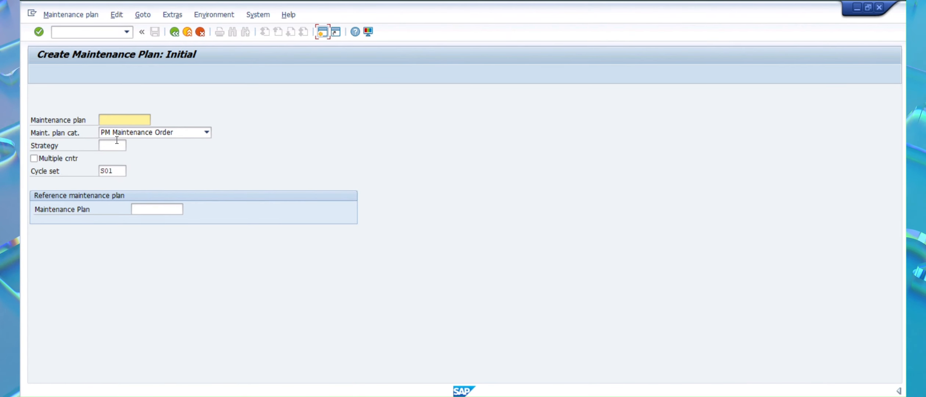
{"action": "left_click", "coordinate": [38, 158]}
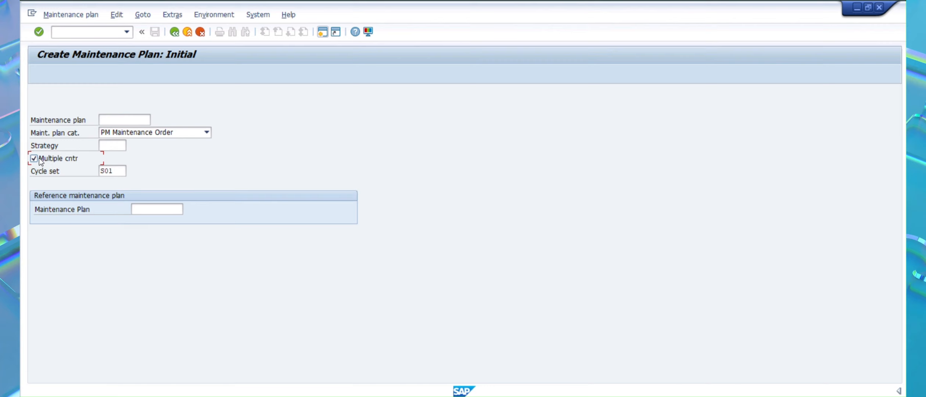
{"action": "left_click", "coordinate": [69, 158]}
{"action": "left_click", "coordinate": [112, 146]}
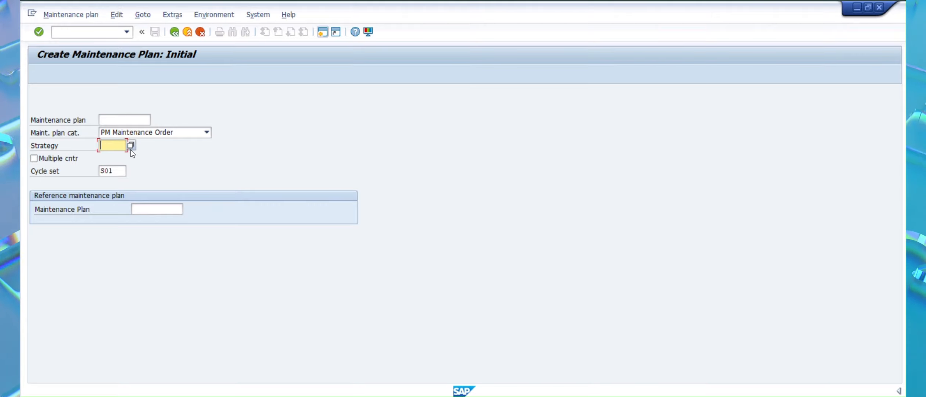
{"action": "left_click_drag", "start_coordinate": [119, 170], "coordinate": [68, 170]}
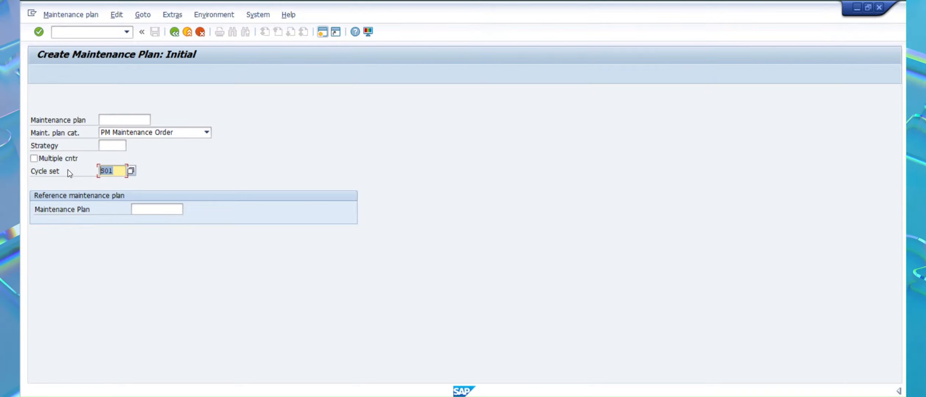
{"action": "key", "text": "BackSpace"}
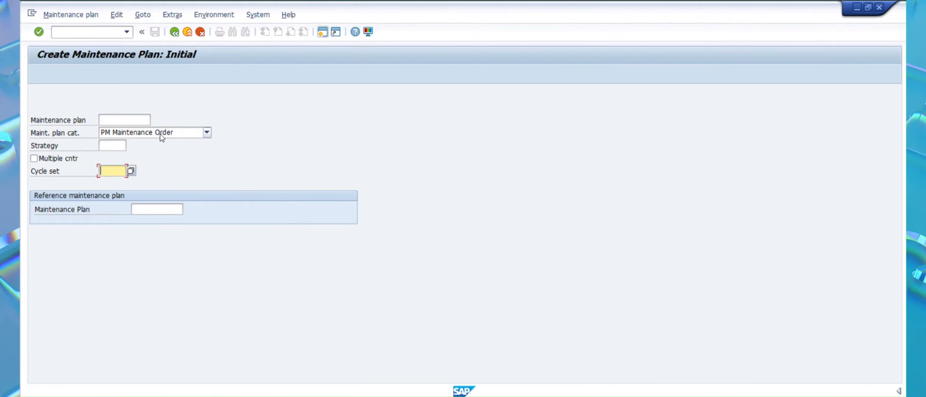
- Review the available maintenance plan categories without changing the selection, and leave the maintenance plan creation
{"action": "left_click", "coordinate": [125, 135]}
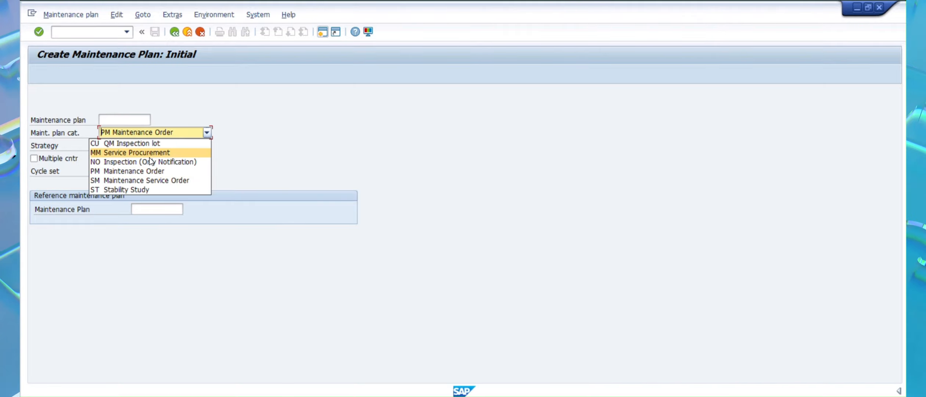
{"action": "left_click", "coordinate": [274, 135]}
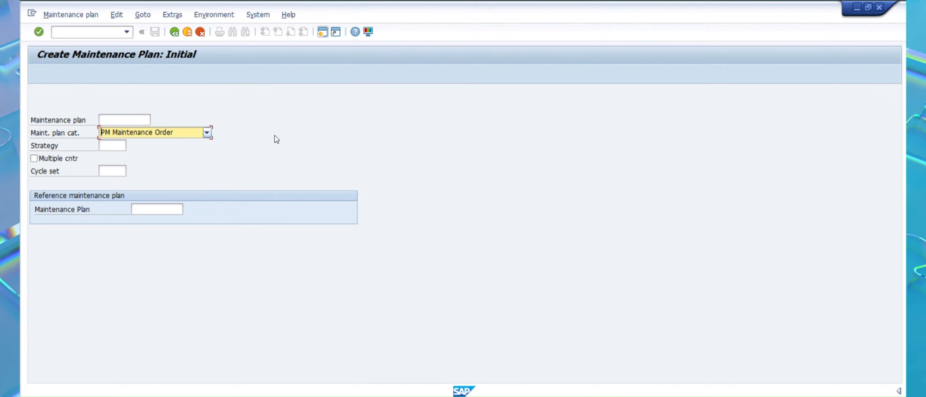
{"action": "left_click", "coordinate": [179, 39]}
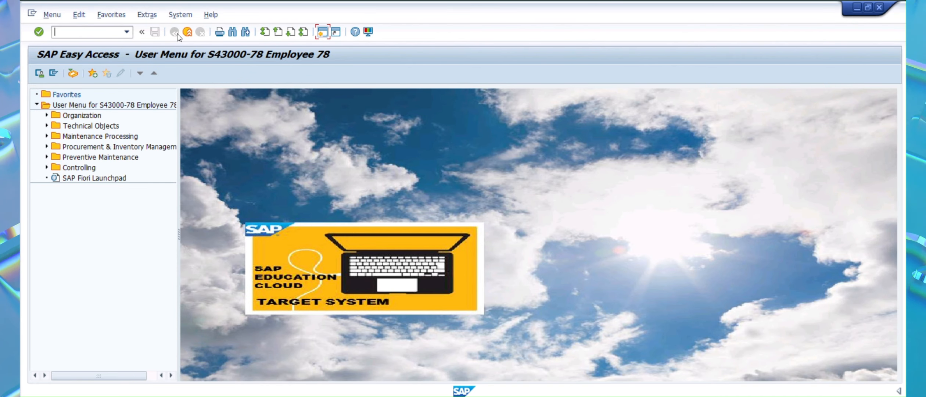
- Run transaction IP11Z and examine the name and description of the vehicle maintenance cycle set
{"action": "left_click", "coordinate": [92, 34]}
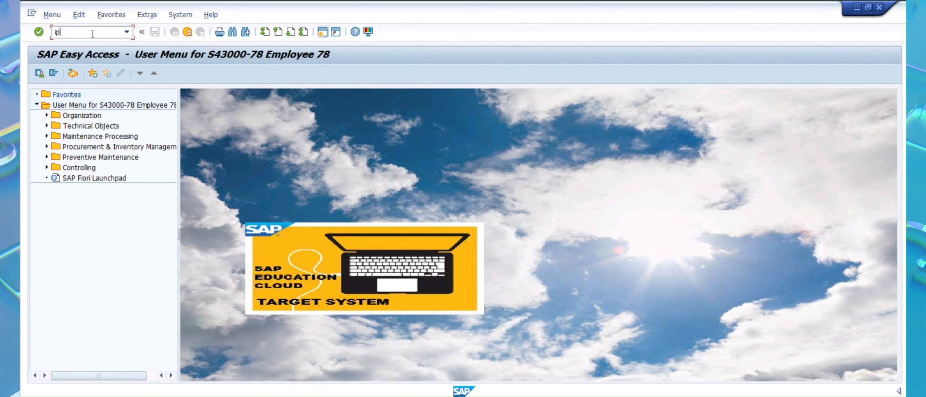
{"action": "type", "text": "ip11"}
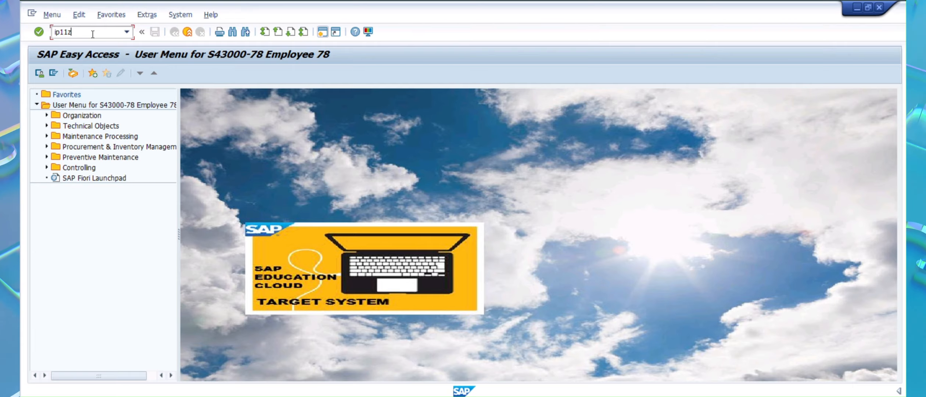
{"action": "type", "text": "z"}
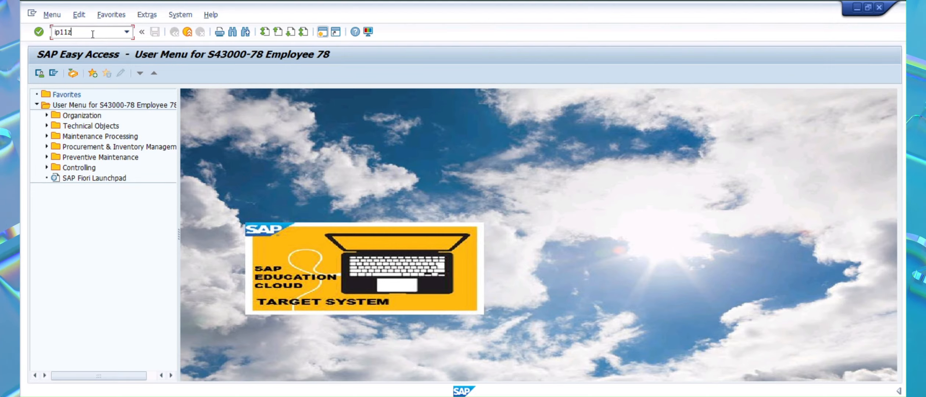
{"action": "key", "text": "Return"}
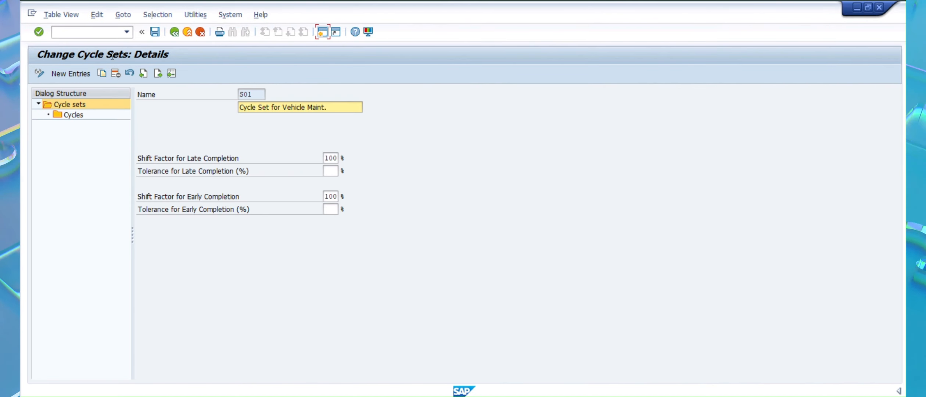
{"action": "left_click_drag", "start_coordinate": [339, 107], "coordinate": [237, 122]}
{"action": "left_click", "coordinate": [344, 105]}
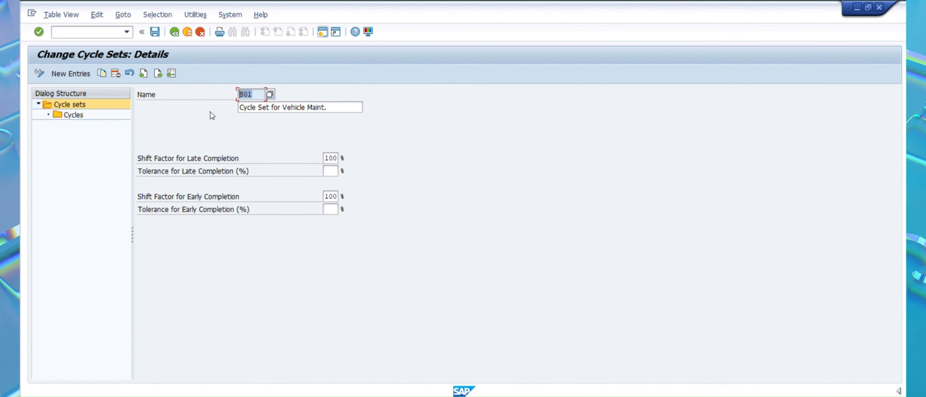
- Open the cycles of cycle set S01 and check the unit of each cycle, glancing back at the set's details
{"action": "double_click", "coordinate": [79, 117]}
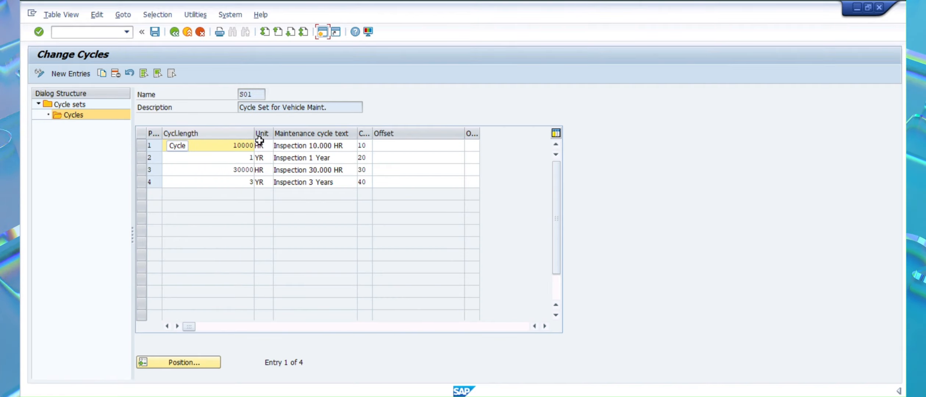
{"action": "double_click", "coordinate": [81, 106]}
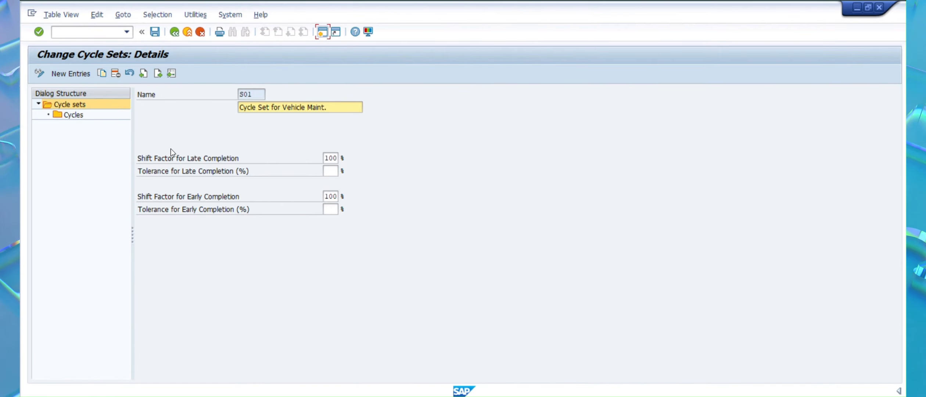
{"action": "double_click", "coordinate": [72, 116]}
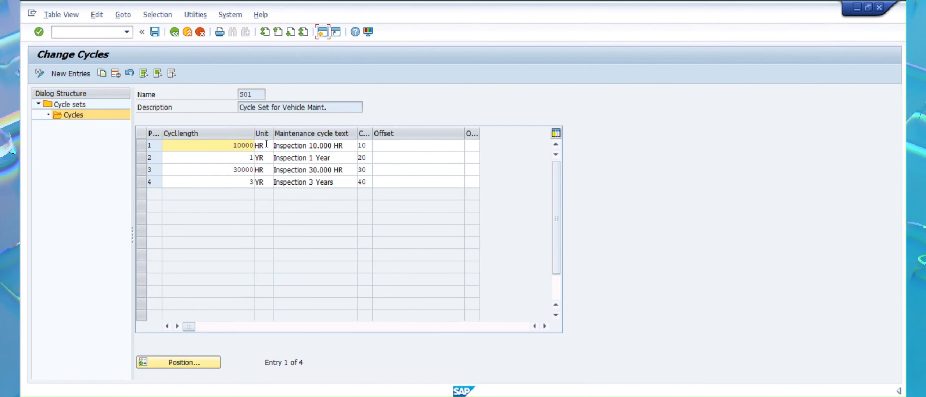
{"action": "left_click", "coordinate": [265, 171]}
{"action": "left_click", "coordinate": [265, 158]}
{"action": "left_click", "coordinate": [259, 182]}
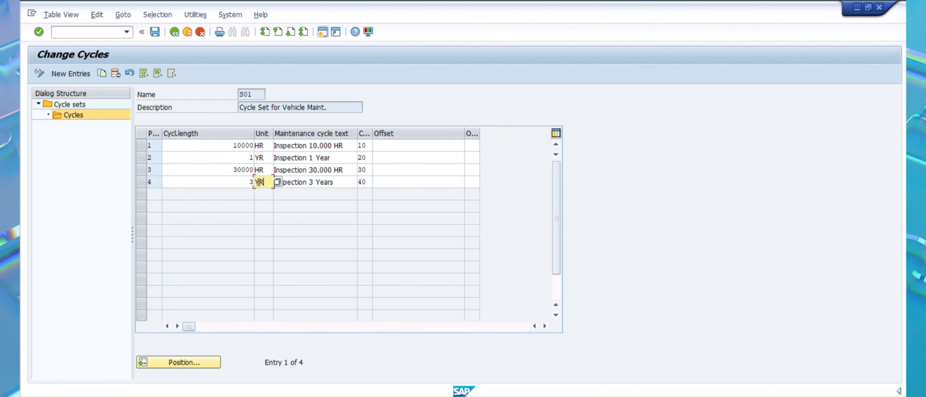
- Compare the cycle lengths of the hour-based and year-based inspections in cycle set S01
{"action": "left_click_drag", "start_coordinate": [232, 144], "coordinate": [262, 143]}
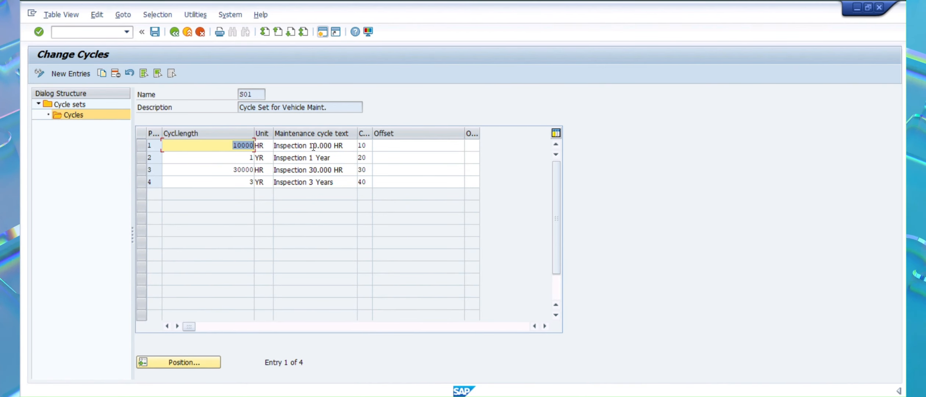
{"action": "left_click", "coordinate": [250, 156]}
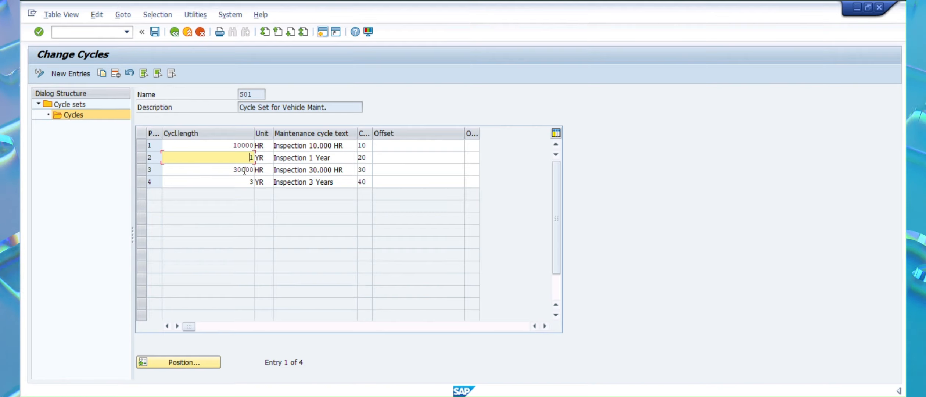
{"action": "double_click", "coordinate": [233, 170]}
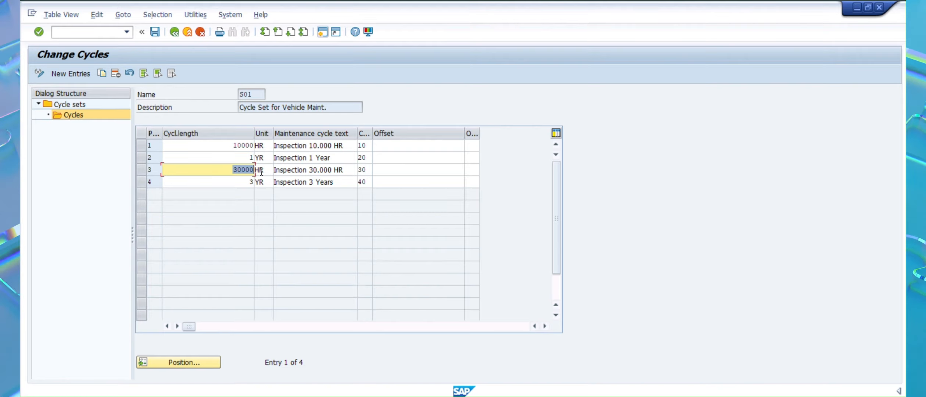
{"action": "left_click", "coordinate": [249, 182]}
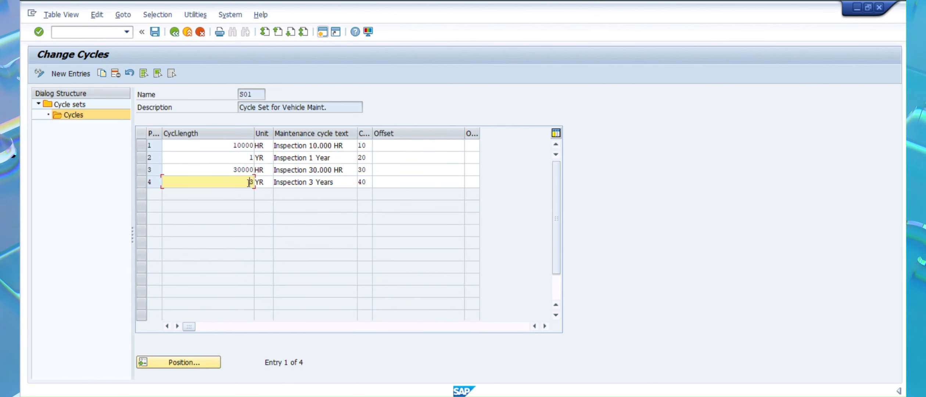
{"action": "left_click", "coordinate": [234, 145]}
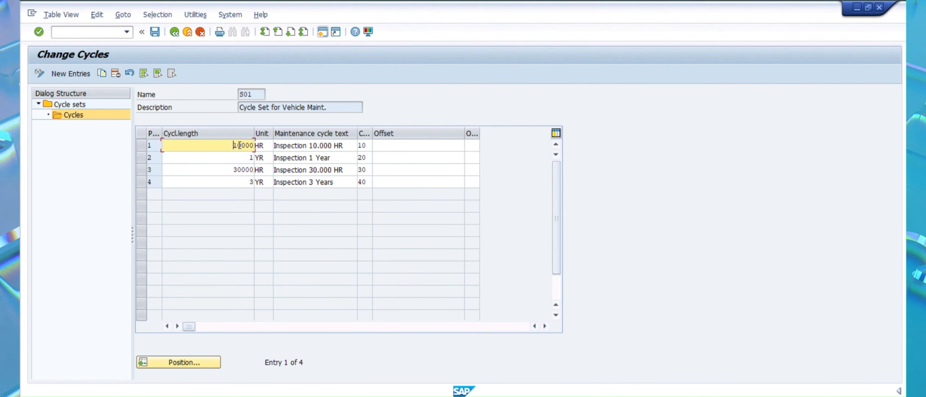
{"action": "left_click_drag", "start_coordinate": [232, 145], "coordinate": [259, 145]}
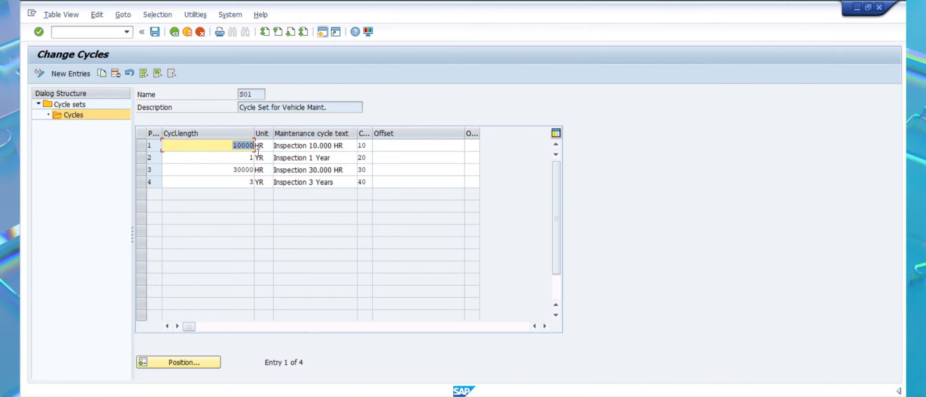
- Try an offset of 10000 for the 10,000-hour inspection in cycle set S01, and clear the offset again
{"action": "left_click_drag", "start_coordinate": [233, 168], "coordinate": [259, 184]}
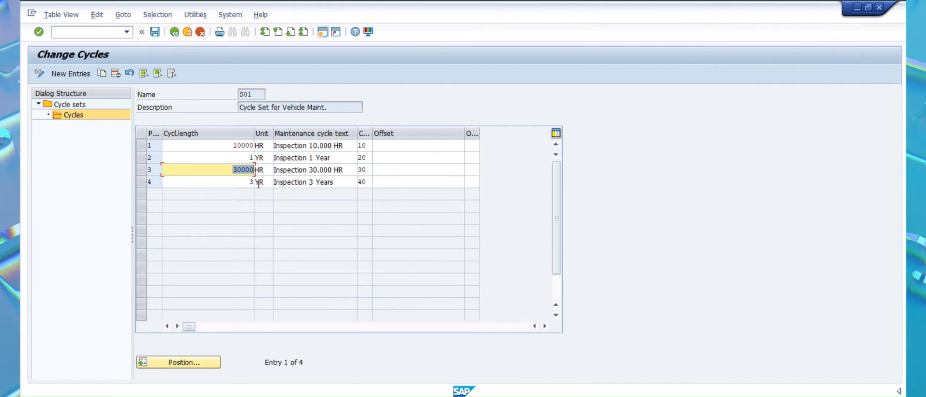
{"action": "left_click", "coordinate": [408, 143]}
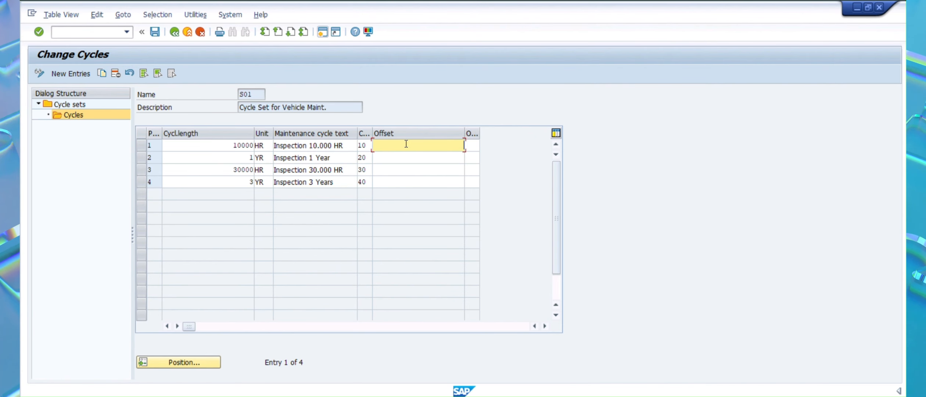
{"action": "type", "text": "10000"}
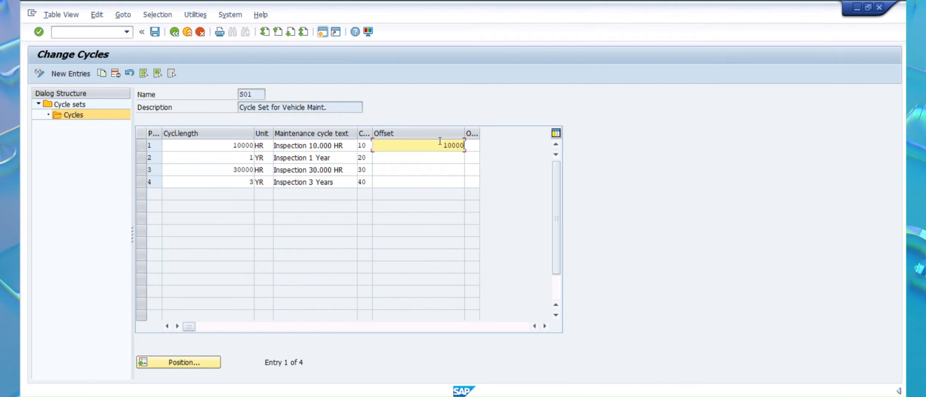
{"action": "left_click_drag", "start_coordinate": [233, 145], "coordinate": [258, 145]}
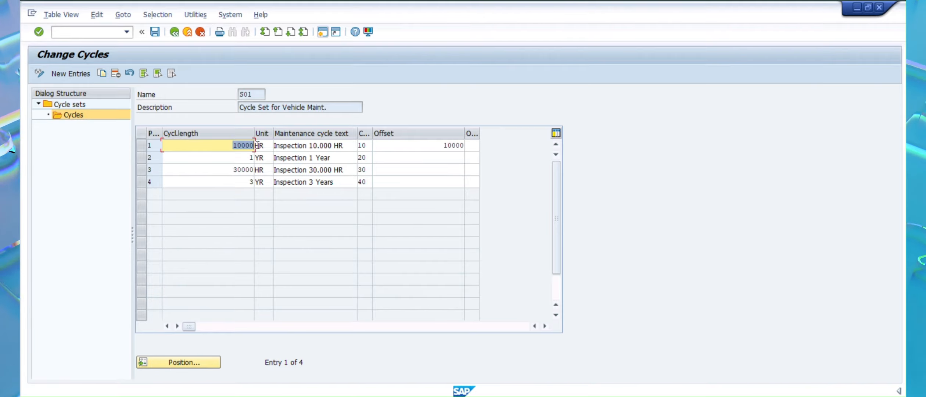
{"action": "left_click_drag", "start_coordinate": [422, 147], "coordinate": [485, 146]}
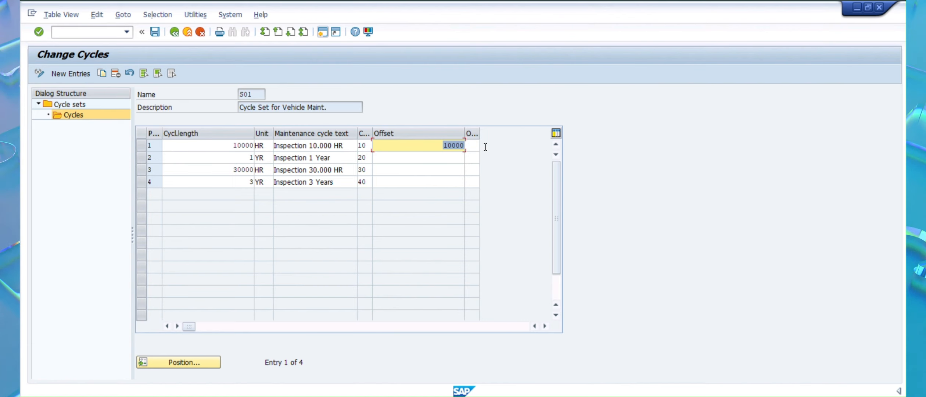
{"action": "key", "text": "Delete"}
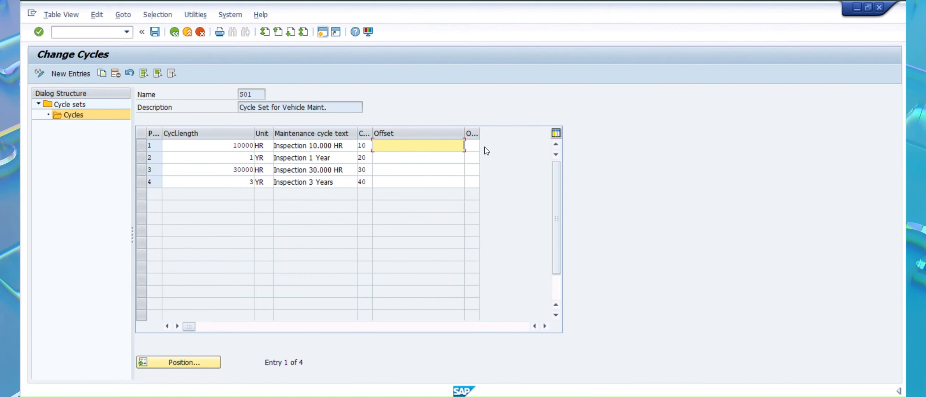
{"action": "left_click", "coordinate": [377, 156]}
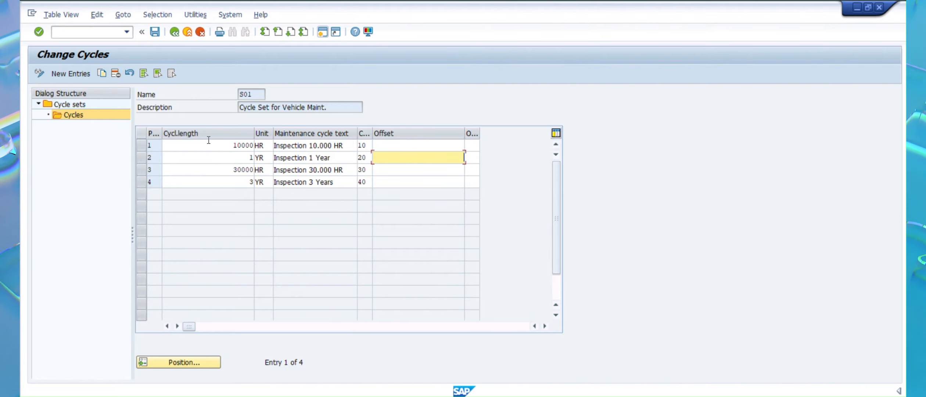
- Leave cycle set S01 without saving the changes, and run transaction IP43
{"action": "left_click", "coordinate": [186, 36]}
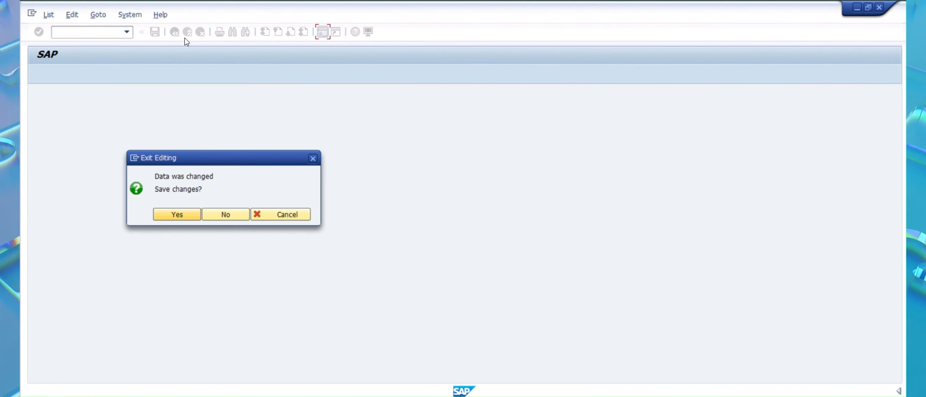
{"action": "left_click", "coordinate": [225, 214]}
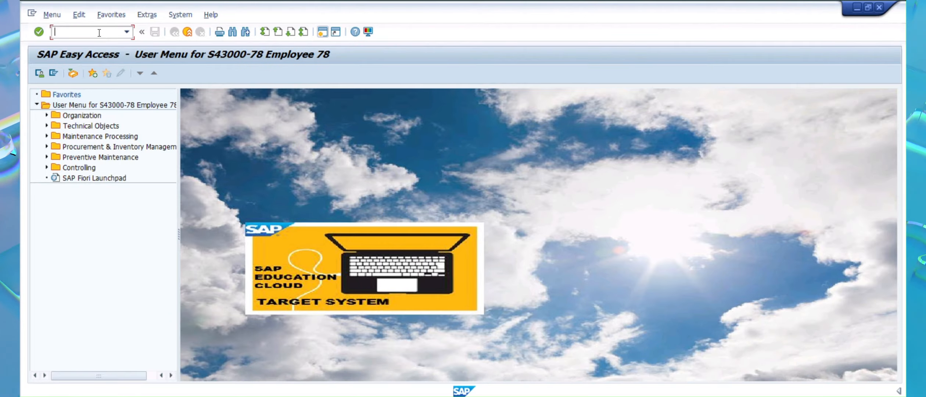
{"action": "type", "text": "ip43"}
{"action": "key", "text": "Return"}
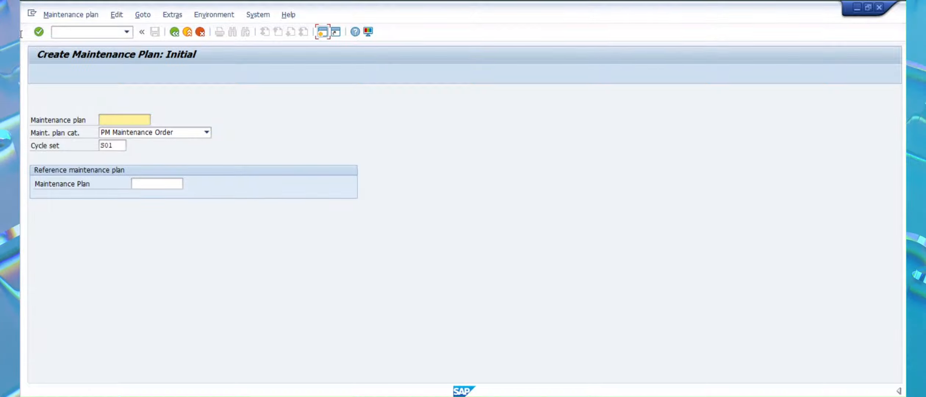
- Switch to transaction IP11Z and open the cycles of cycle set S01
{"action": "left_click", "coordinate": [84, 33]}
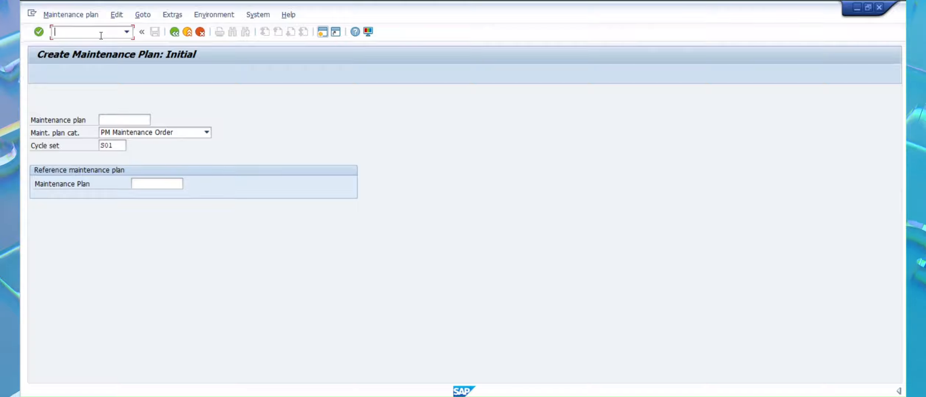
{"action": "type", "text": "/nip1"}
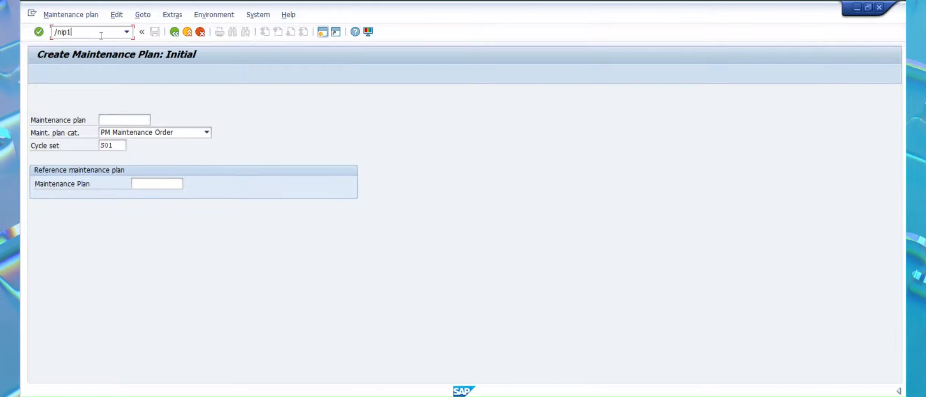
{"action": "type", "text": "11z"}
{"action": "key", "text": "Return"}
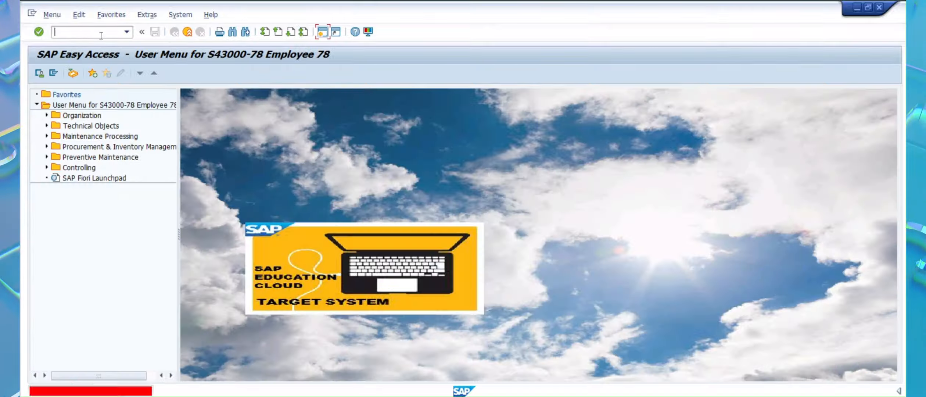
{"action": "key", "text": "Return"}
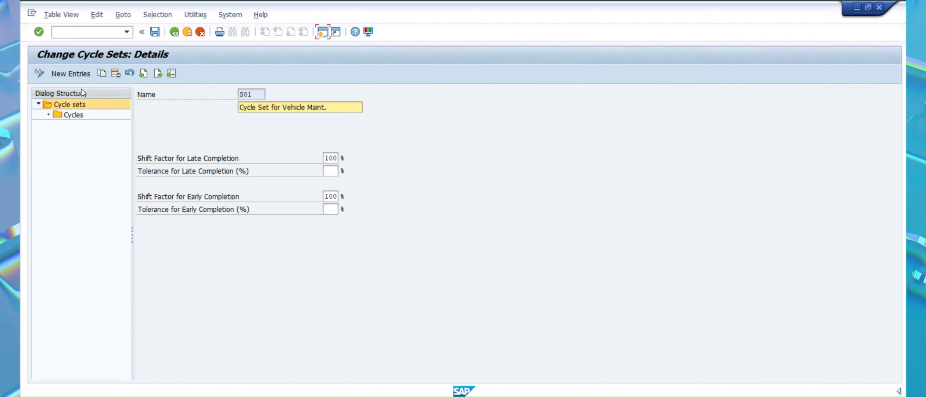
{"action": "double_click", "coordinate": [73, 115]}
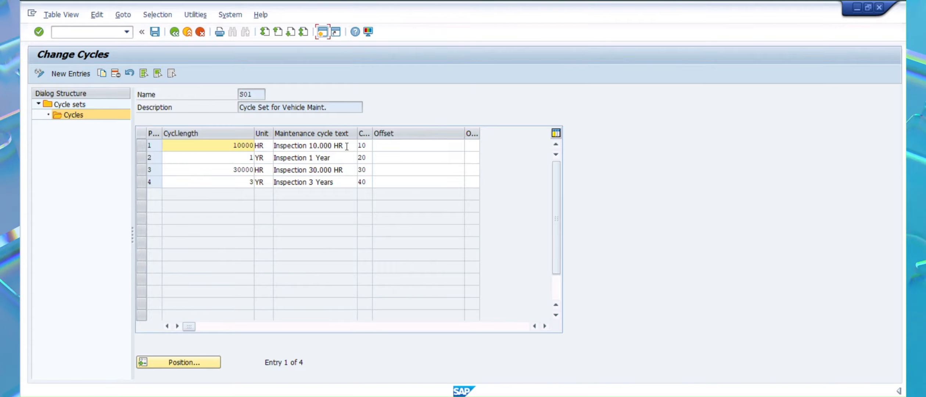
- Check the texts of the first three maintenance cycles and the unit of the 30,000-hour inspection, and leave the cycle set
{"action": "left_click", "coordinate": [346, 146]}
{"action": "left_click", "coordinate": [332, 158]}
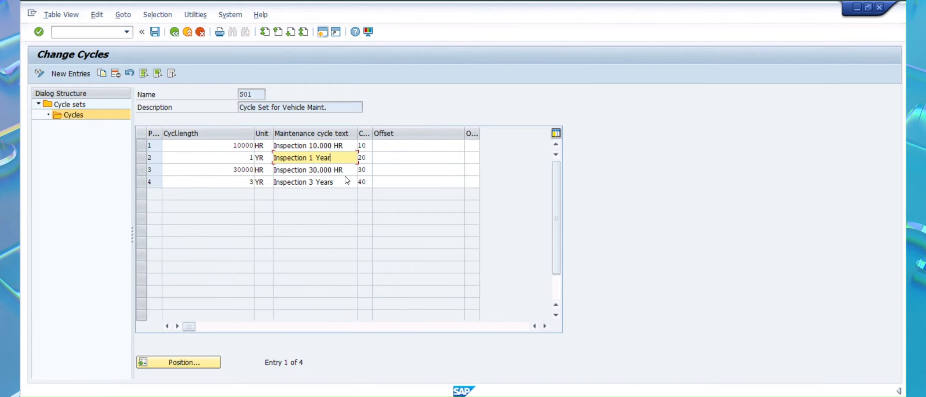
{"action": "left_click", "coordinate": [344, 170]}
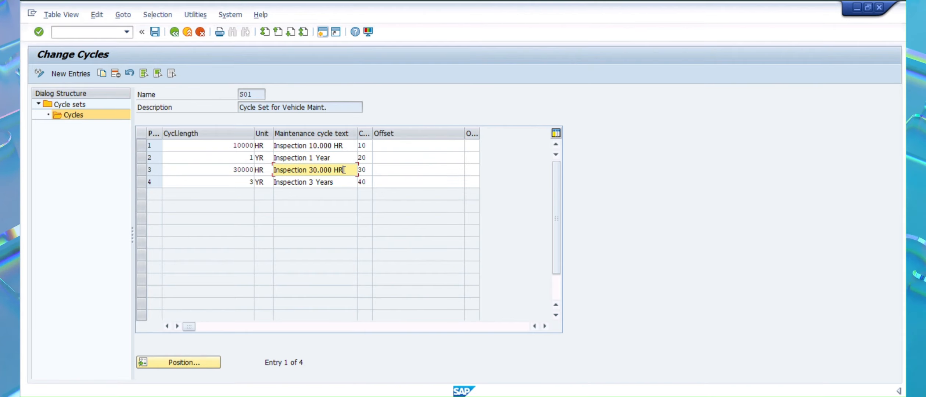
{"action": "left_click", "coordinate": [264, 168]}
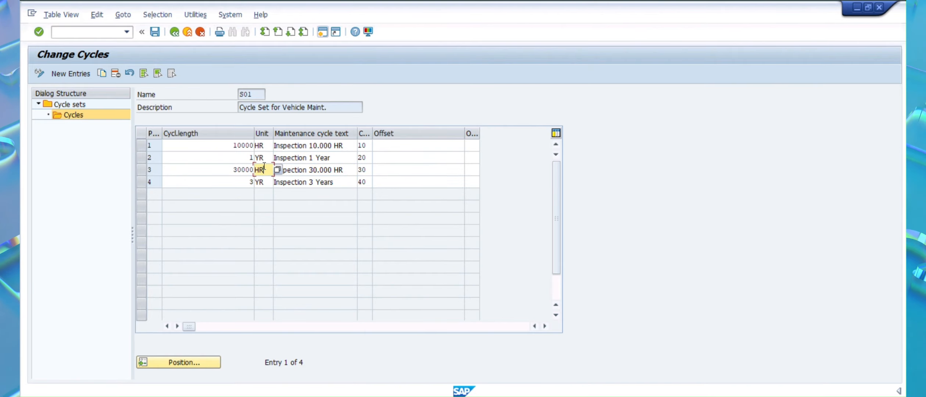
{"action": "left_click", "coordinate": [190, 36]}
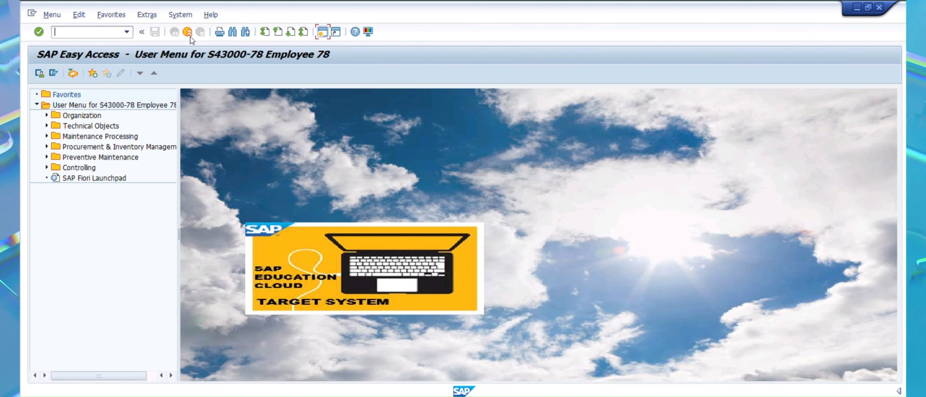
- Start creating a multiple counter maintenance plan with category PM Maintenance Order and cycle set S01
{"action": "left_click", "coordinate": [81, 31]}
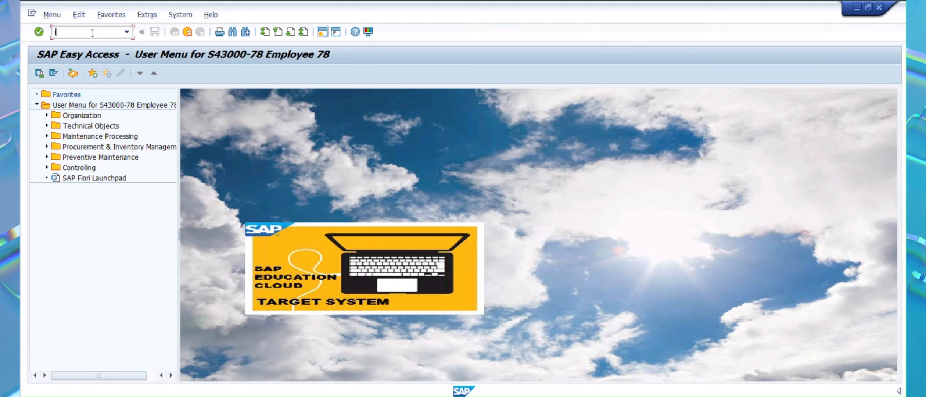
{"action": "type", "text": "3"}
{"action": "key", "text": "Return"}
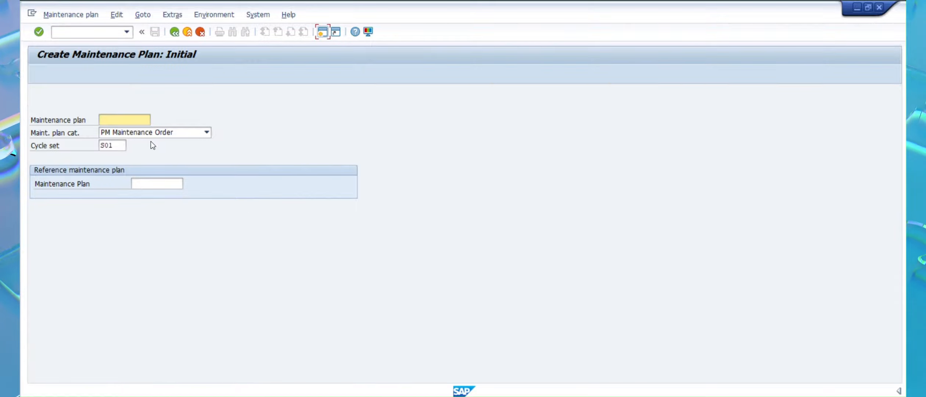
{"action": "key", "text": "Return"}
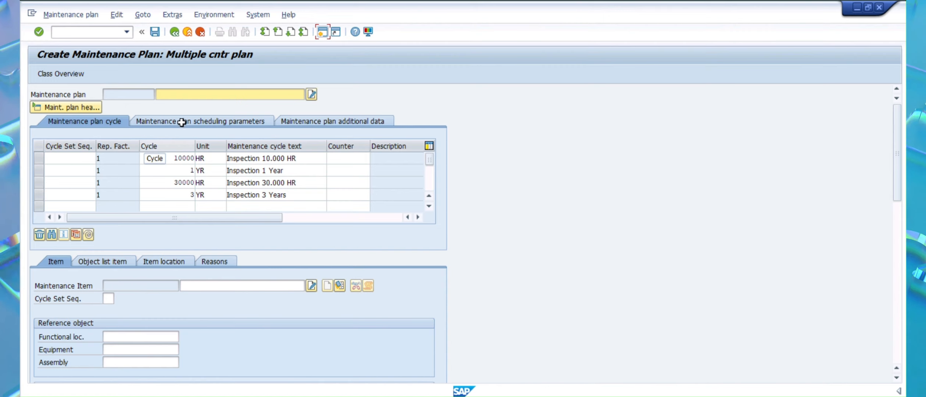
- Enter "Test for training" as the description of the maintenance plan
{"action": "left_click", "coordinate": [202, 93]}
{"action": "type", "text": "Test "}
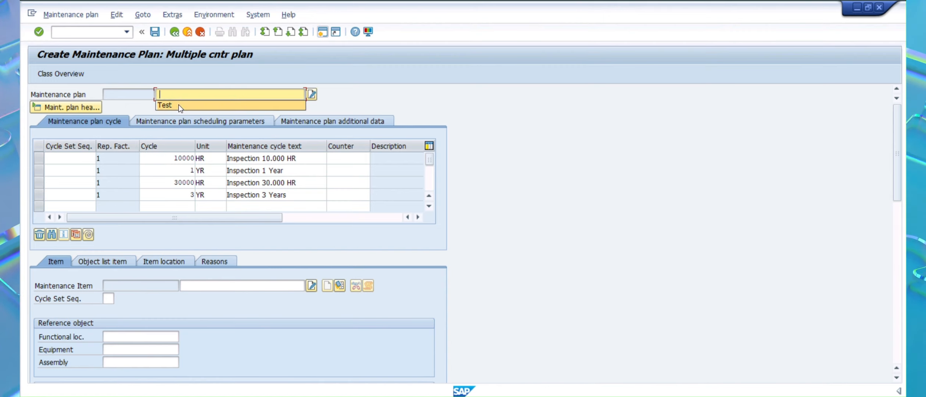
{"action": "type", "text": "for tra"}
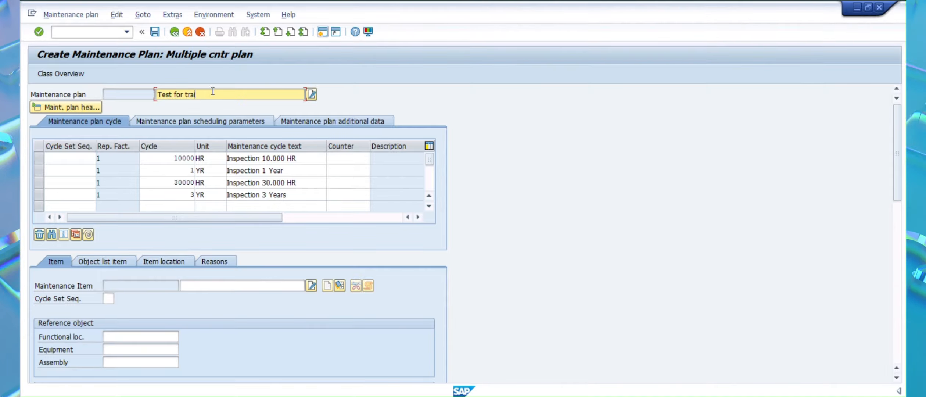
{"action": "type", "text": "ining"}
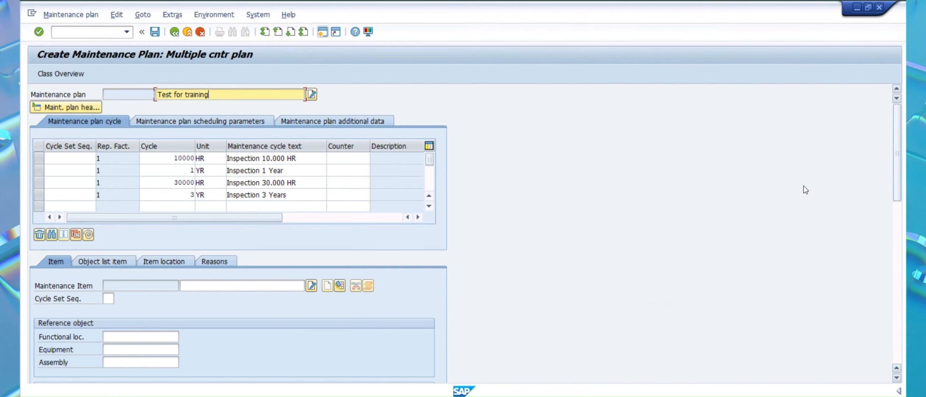
- Assign equipment P-1000 as the reference object of the maintenance item, and acknowledge the counter reading information
{"action": "left_click", "coordinate": [134, 348]}
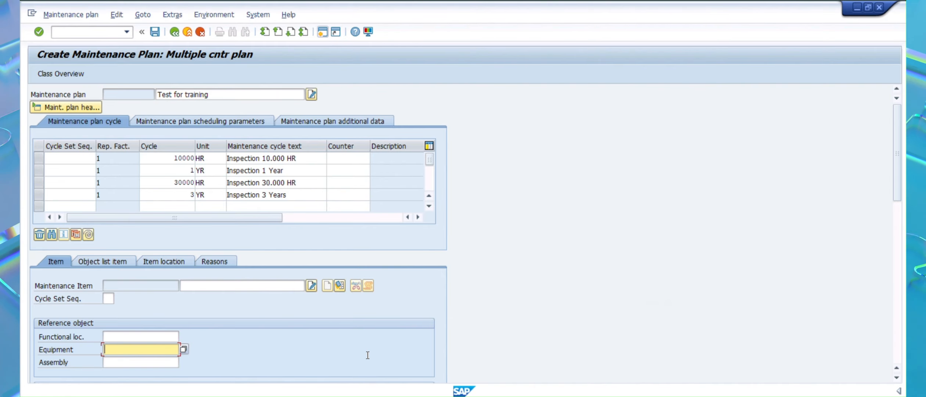
{"action": "type", "text": "p-"}
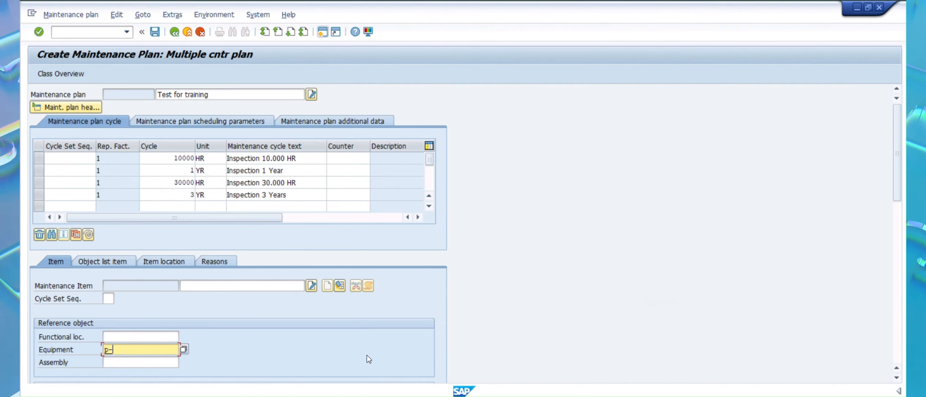
{"action": "type", "text": "1-000"}
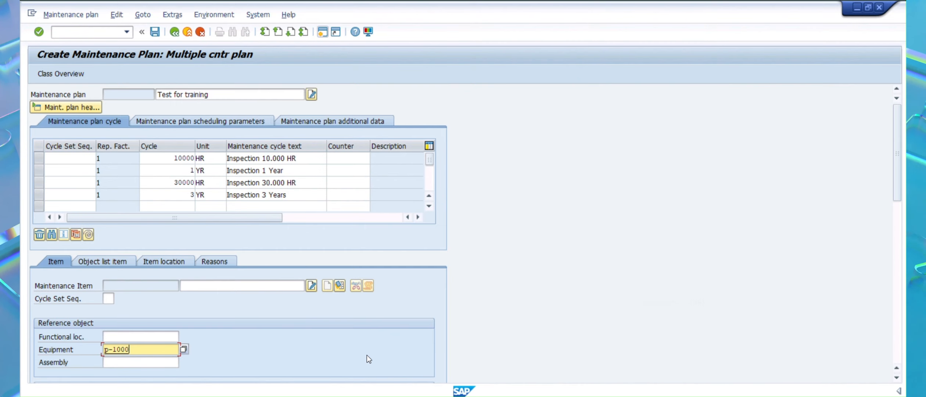
{"action": "key", "text": "Return"}
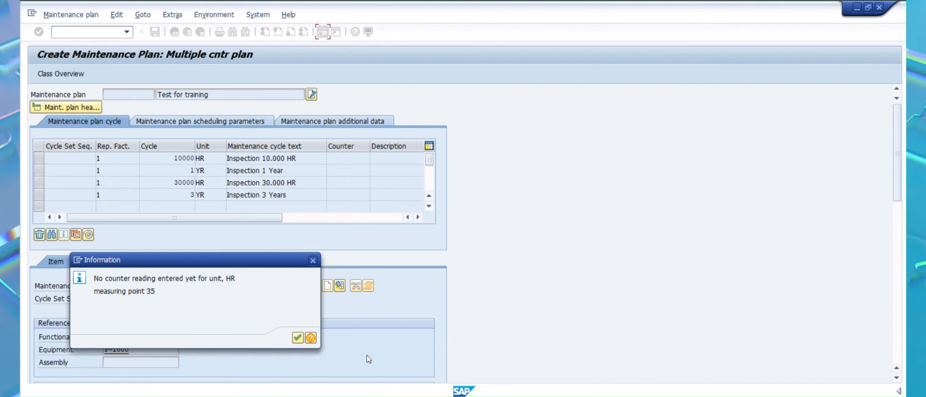
{"action": "key", "text": "Return"}
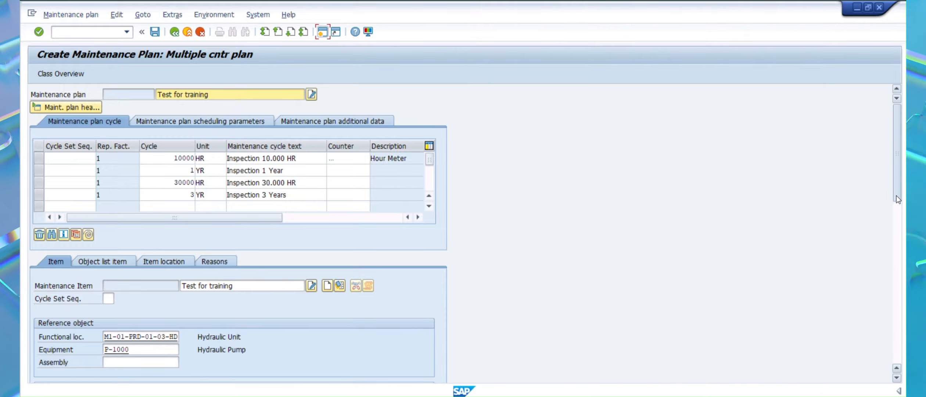
- Set the cycle set sequence of the maintenance item to 1
{"action": "scroll", "coordinate": [896, 196], "scroll_direction": "down", "scroll_amount": 3}
{"action": "left_click", "coordinate": [108, 219]}
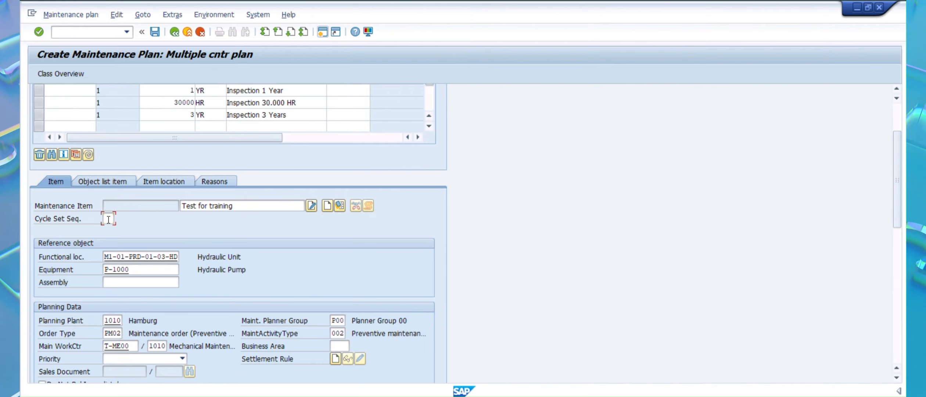
{"action": "type", "text": "1"}
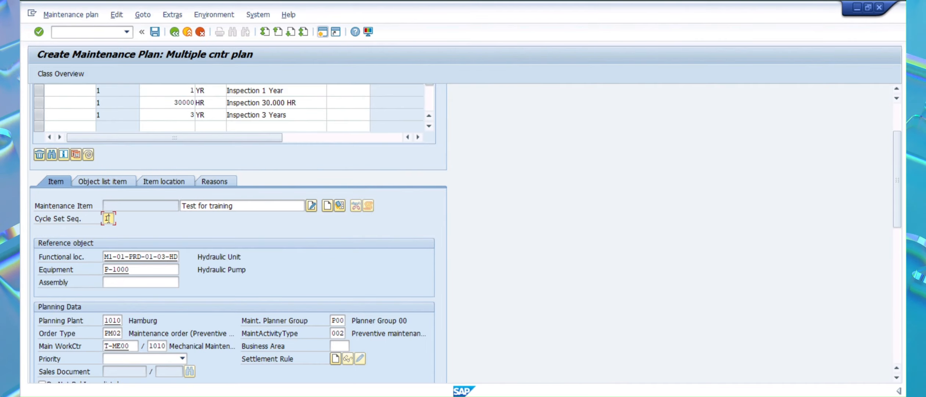
- Number the cycle set sequences of the 10000 HR, 1 YR, 30000 HR and 3 YR cycles 1, 2, 3 and 4
{"action": "scroll", "coordinate": [897, 161], "scroll_direction": "up", "scroll_amount": 3}
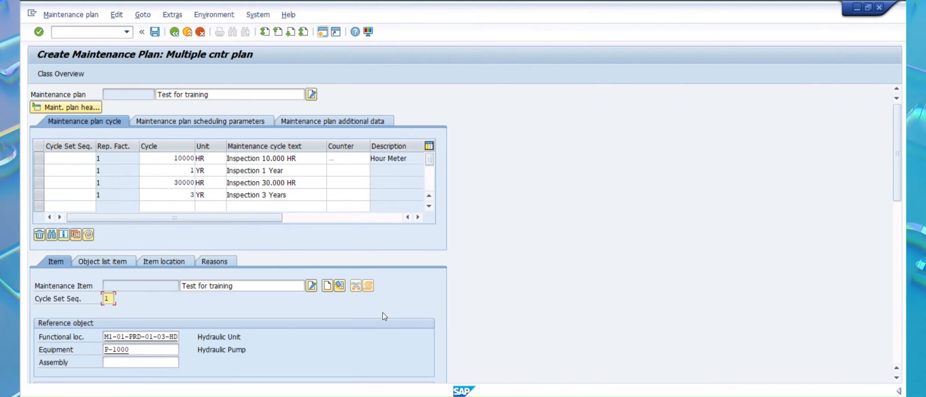
{"action": "left_click", "coordinate": [67, 156]}
{"action": "type", "text": "1"}
{"action": "left_click", "coordinate": [70, 170]}
{"action": "type", "text": "2"}
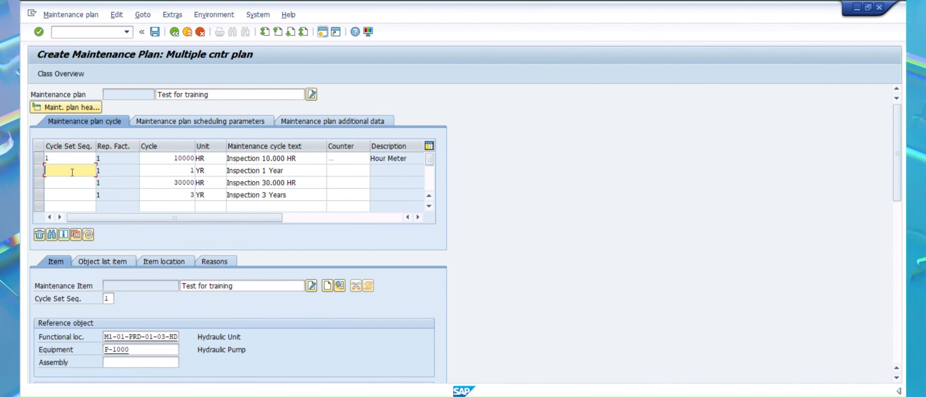
{"action": "left_click", "coordinate": [71, 182]}
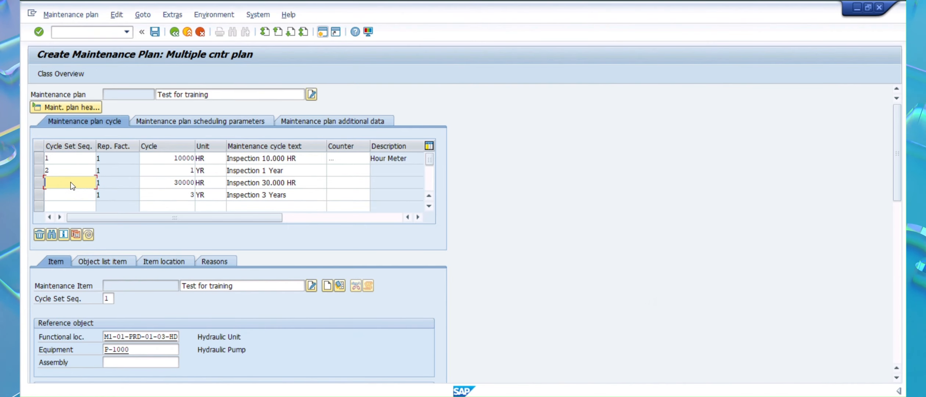
{"action": "type", "text": "3"}
{"action": "left_click", "coordinate": [70, 194]}
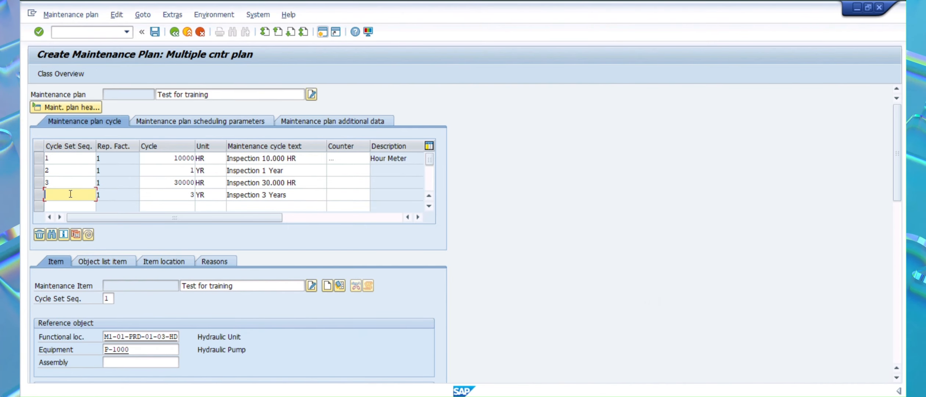
{"action": "type", "text": "4"}
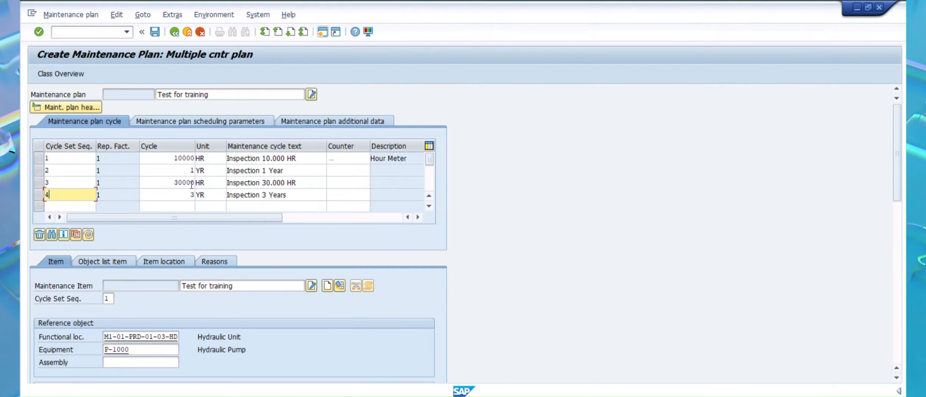
- Add a second maintenance item with cycle set sequence 2 and equipment P-1000, acknowledging the counter reading information
{"action": "left_click", "coordinate": [328, 289]}
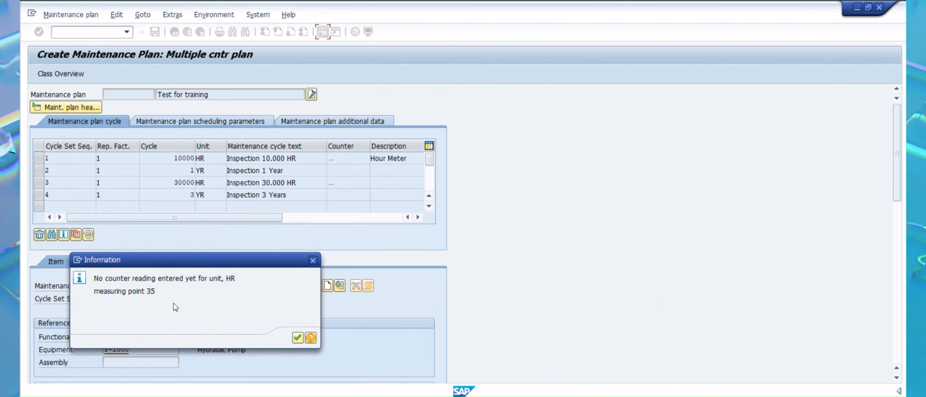
{"action": "left_click", "coordinate": [298, 337]}
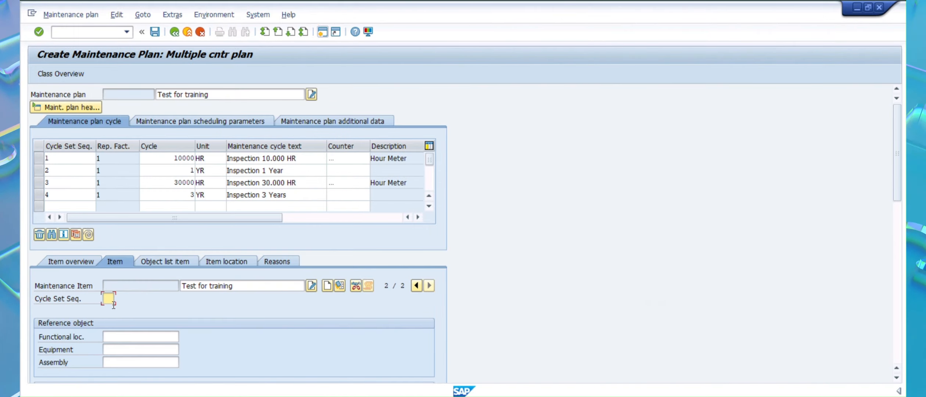
{"action": "type", "text": "2"}
{"action": "left_click", "coordinate": [126, 337]}
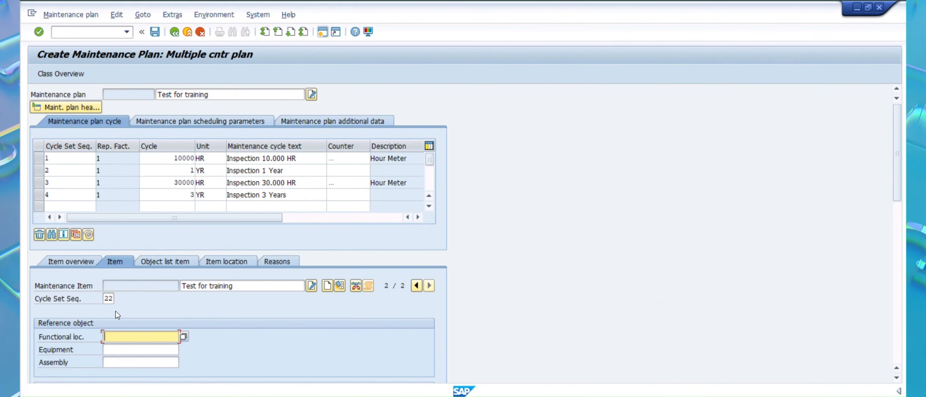
{"action": "double_click", "coordinate": [108, 299]}
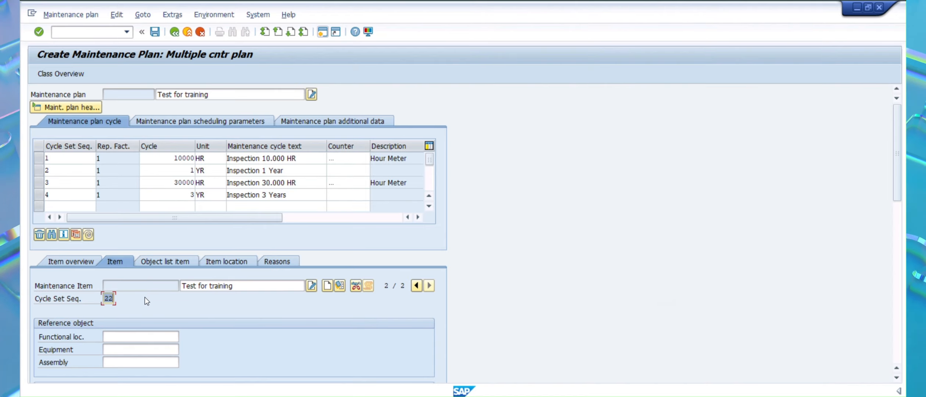
{"action": "type", "text": "2"}
{"action": "left_click", "coordinate": [135, 349]}
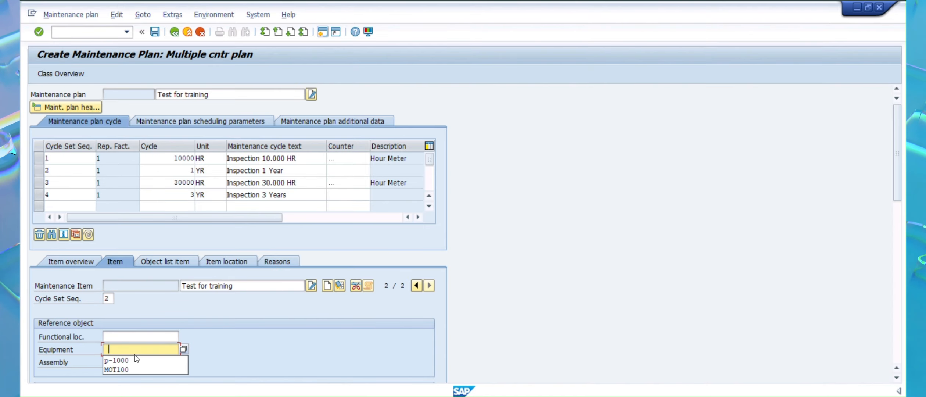
{"action": "left_click", "coordinate": [138, 358]}
{"action": "key", "text": "Return"}
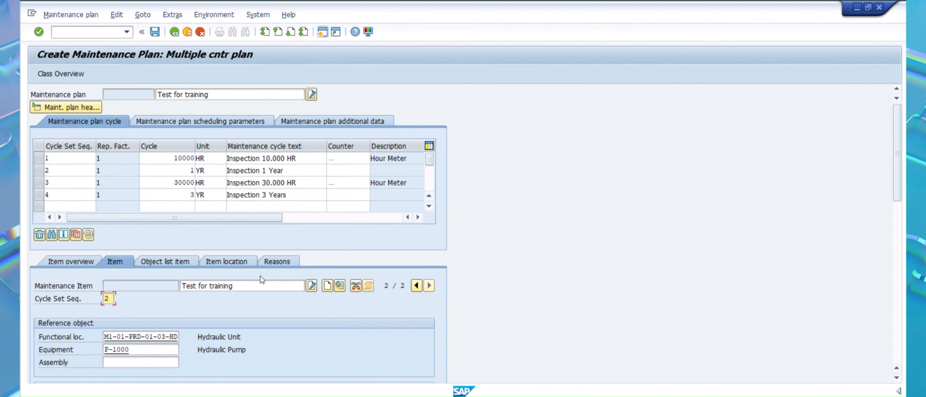
{"action": "mouse_move", "coordinate": [897, 177]}
{"action": "left_mouse_down"}
{"action": "mouse_move", "coordinate": [897, 191]}
{"action": "mouse_move", "coordinate": [897, 177]}
{"action": "left_mouse_up"}
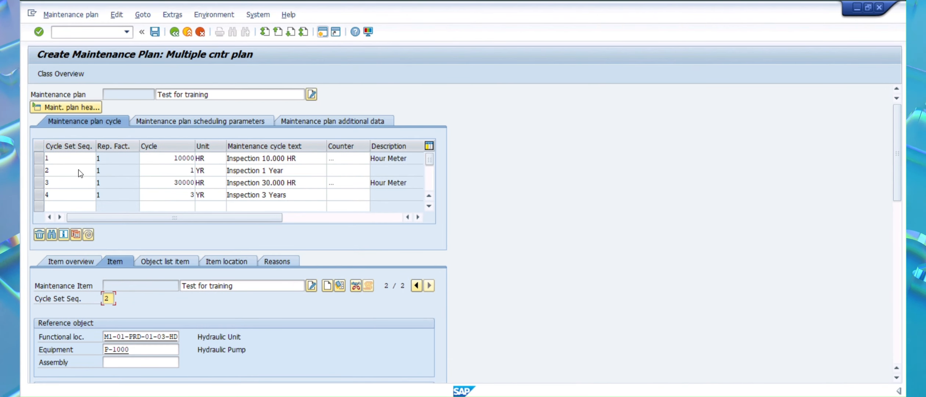
{"action": "left_click", "coordinate": [108, 301]}
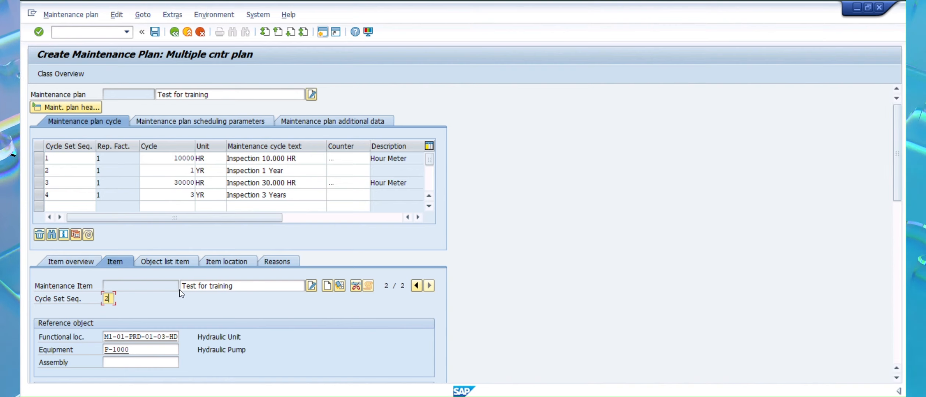
- Add a third maintenance item with cycle set sequence 3 and equipment P-1000 as reference object
{"action": "left_click", "coordinate": [327, 285]}
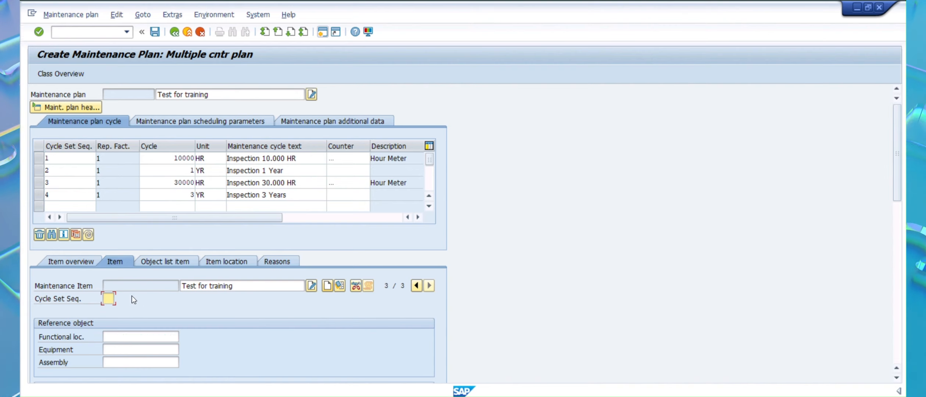
{"action": "left_click", "coordinate": [112, 350]}
{"action": "left_click", "coordinate": [136, 360]}
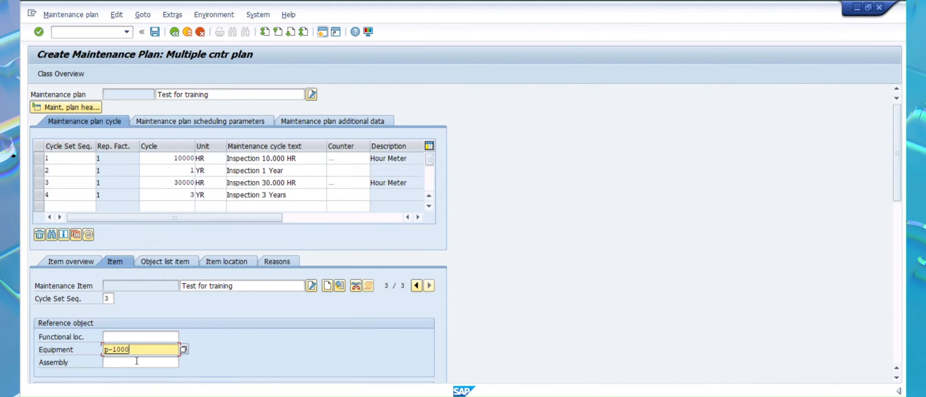
{"action": "key", "text": "Return"}
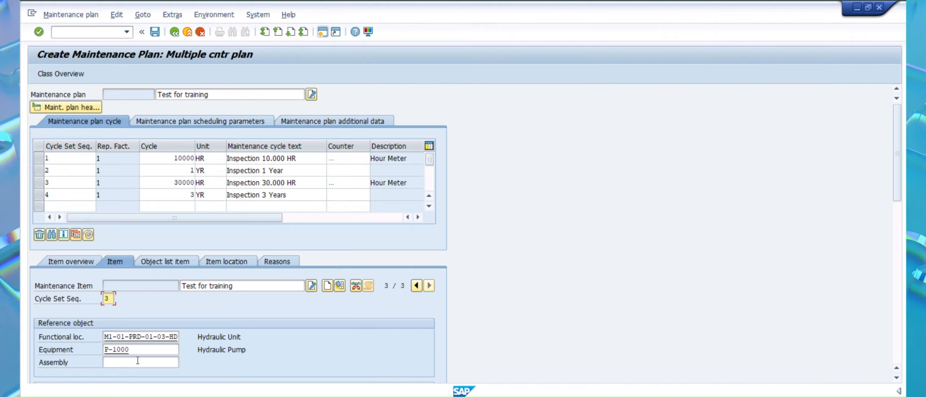
- Check the counters of both hour-based cycles, and display the measuring points of equipment P-1000 in a new session
{"action": "left_click", "coordinate": [345, 182]}
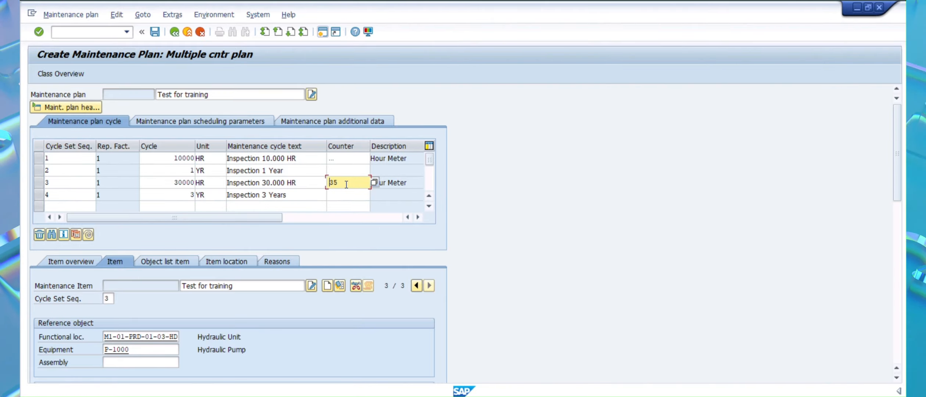
{"action": "left_click", "coordinate": [350, 159]}
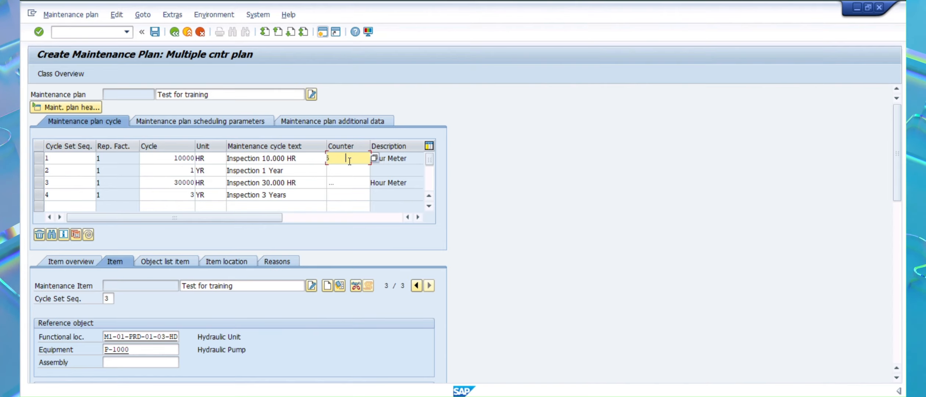
{"action": "left_click", "coordinate": [324, 32]}
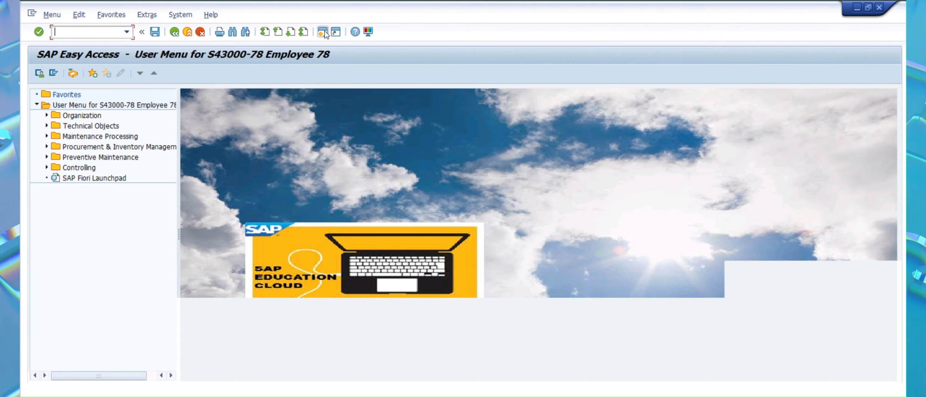
{"action": "type", "text": "ie0"}
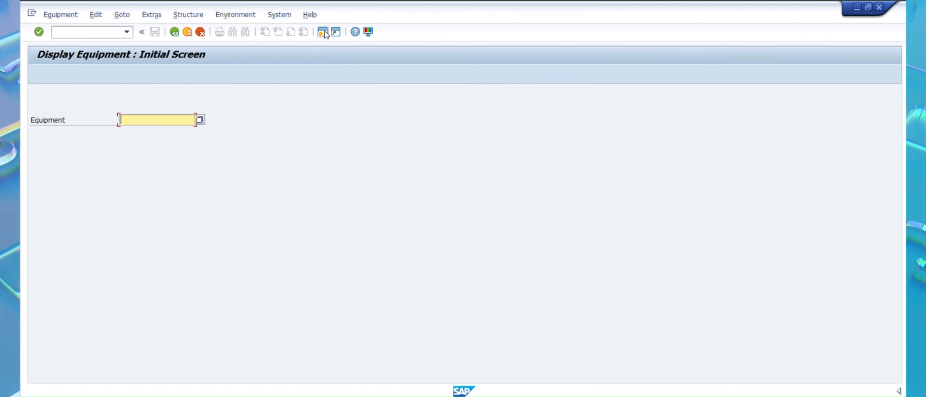
{"action": "type", "text": "p-1000"}
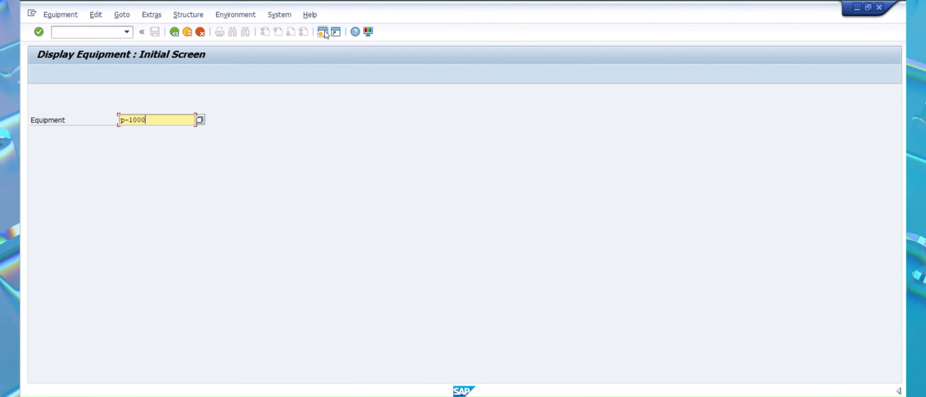
{"action": "key", "text": "Return"}
{"action": "left_click", "coordinate": [219, 75]}
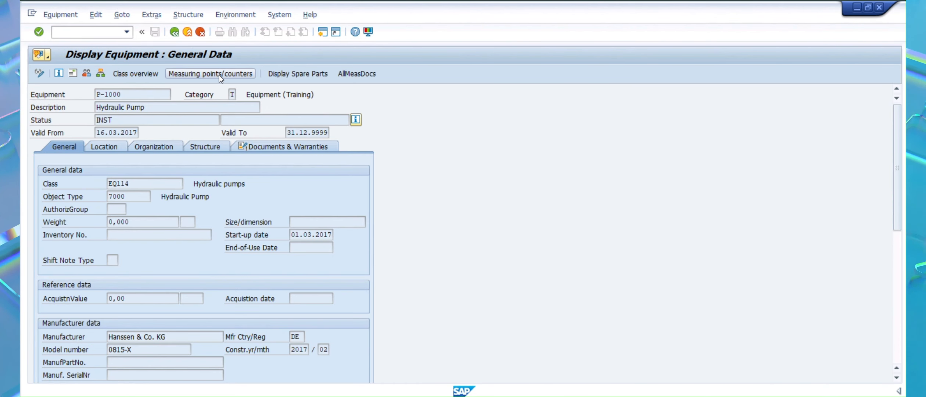
{"action": "double_click", "coordinate": [77, 170]}
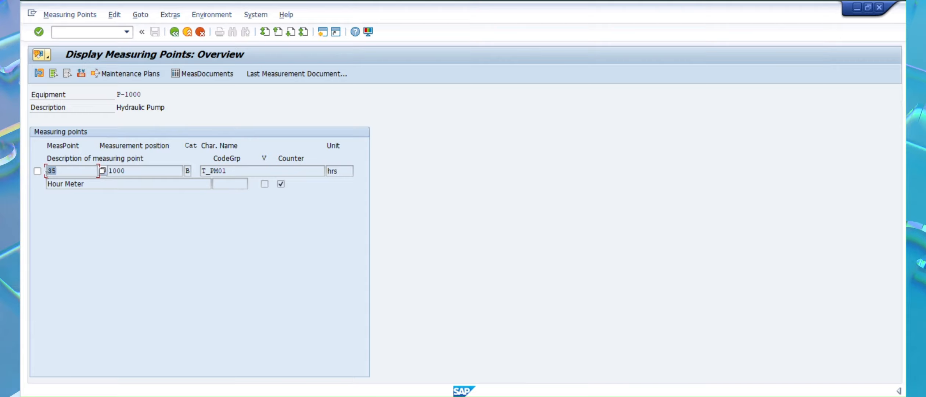
- Exit the equipment display and return to the session with the maintenance plan being created
{"action": "left_click", "coordinate": [188, 33]}
{"action": "left_click", "coordinate": [188, 33]}
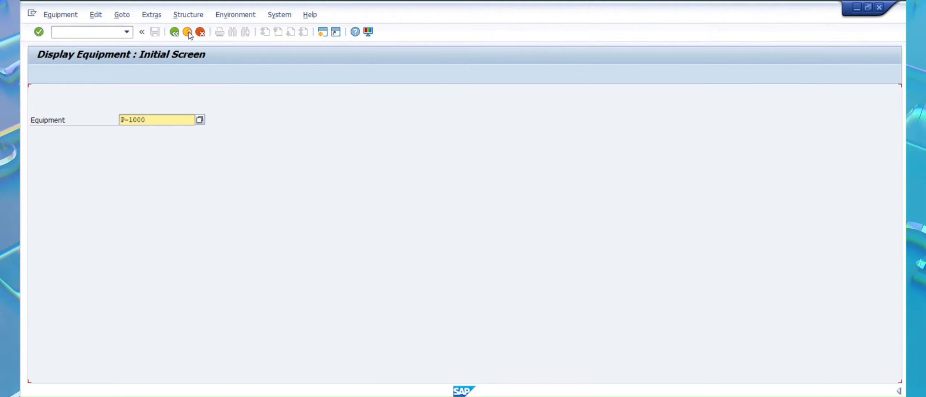
{"action": "left_click", "coordinate": [188, 32]}
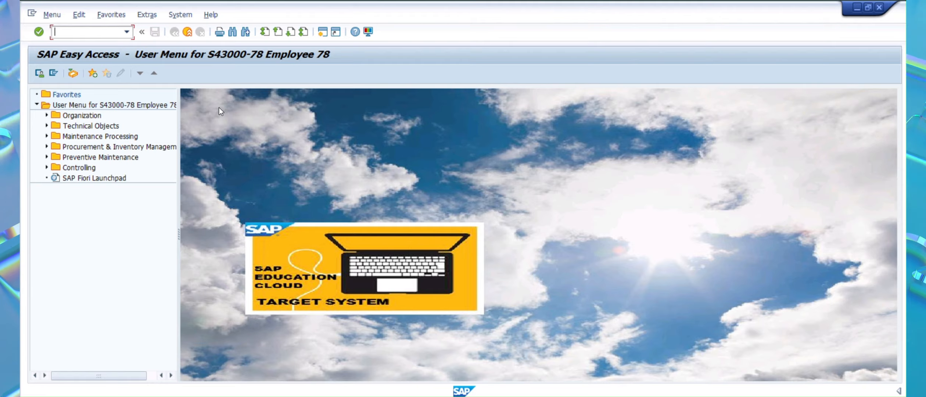
{"action": "key", "text": "alt+Tab"}
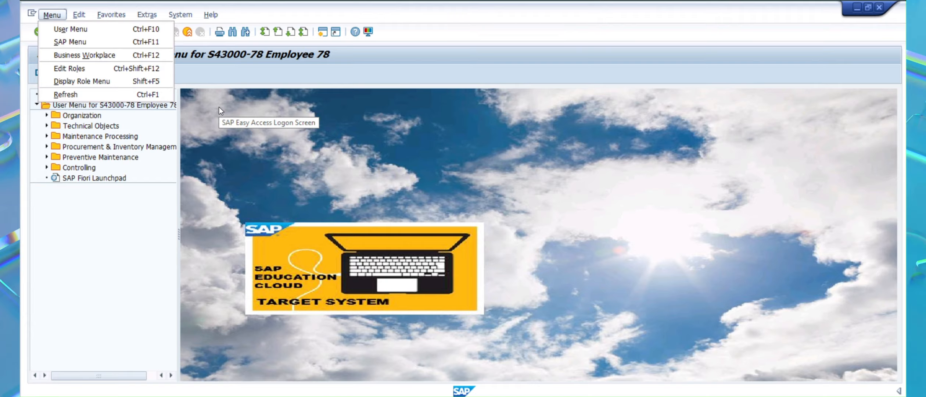
{"action": "left_click", "coordinate": [256, 132]}
{"action": "key", "text": "alt+Tab"}
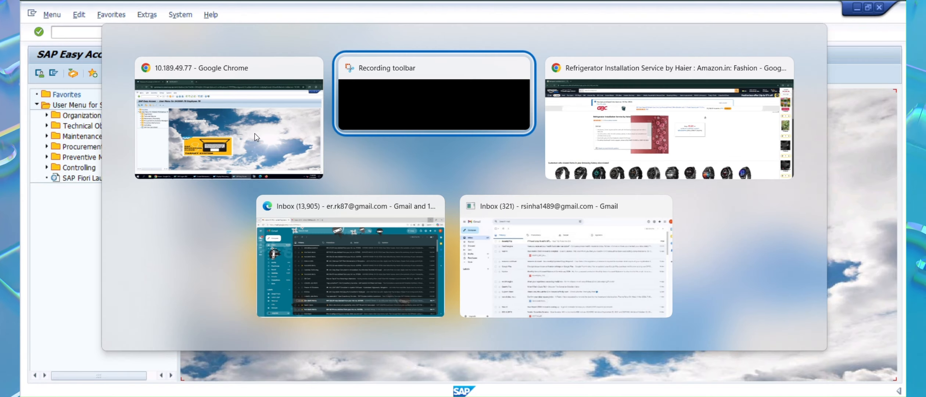
{"action": "left_click", "coordinate": [255, 133]}
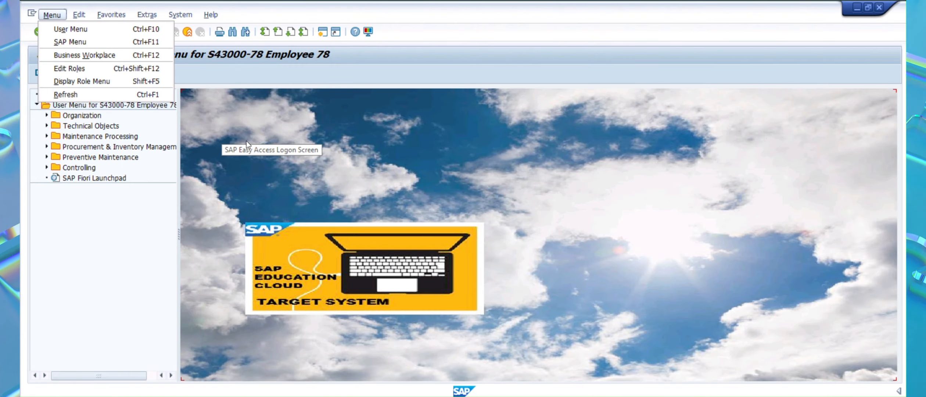
{"action": "left_click", "coordinate": [299, 126]}
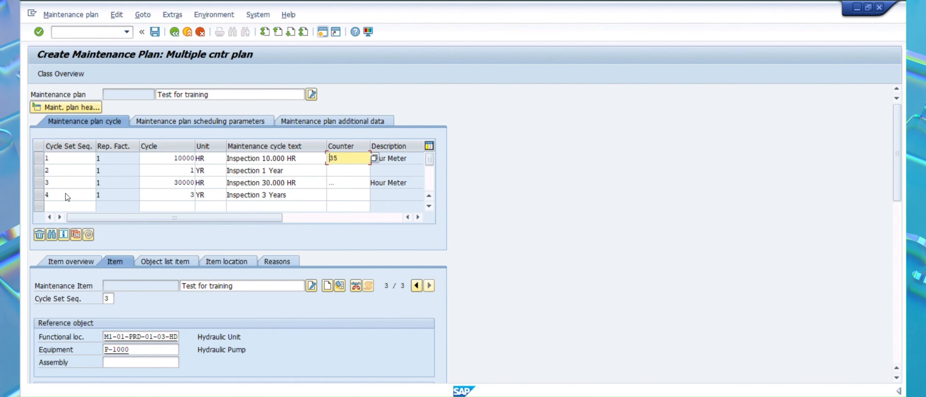
- Add a fourth maintenance item with cycle set sequence 4 and equipment P-1000 as reference object
{"action": "left_click", "coordinate": [328, 285]}
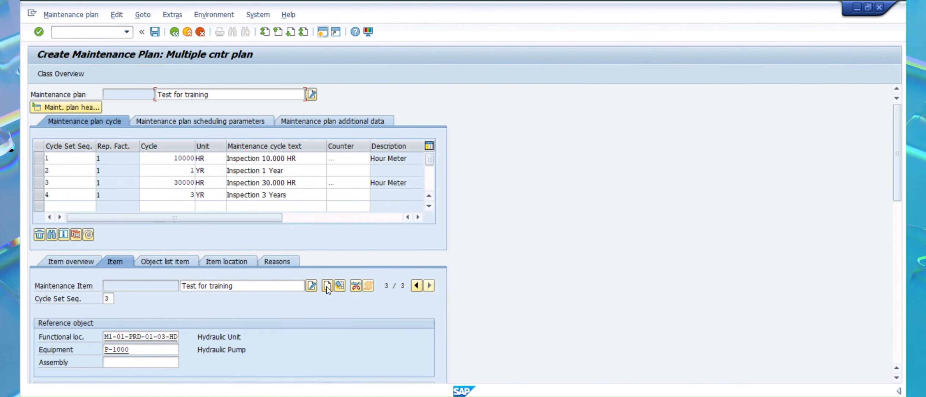
{"action": "type", "text": "4"}
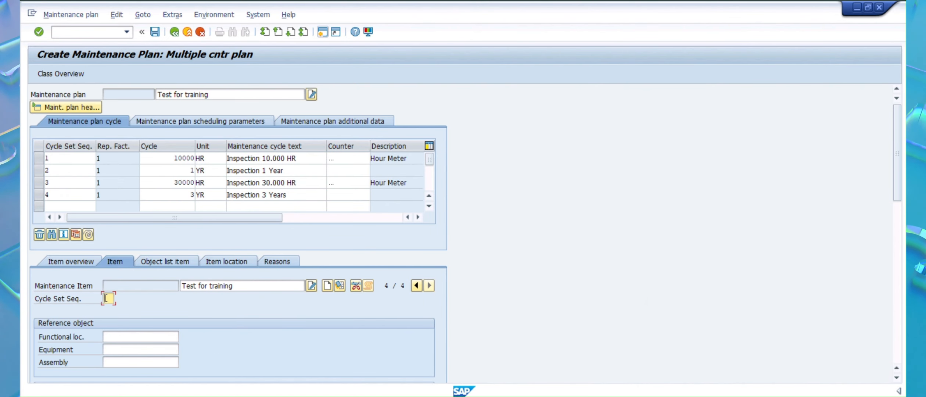
{"action": "left_click", "coordinate": [136, 351]}
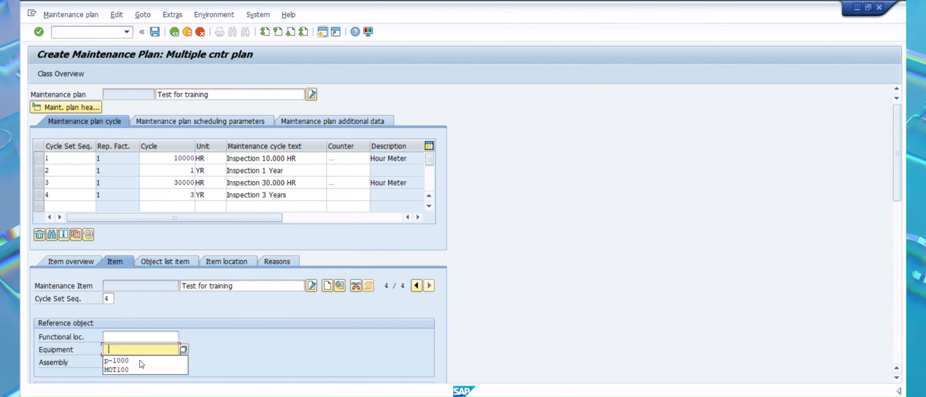
{"action": "left_click", "coordinate": [140, 361]}
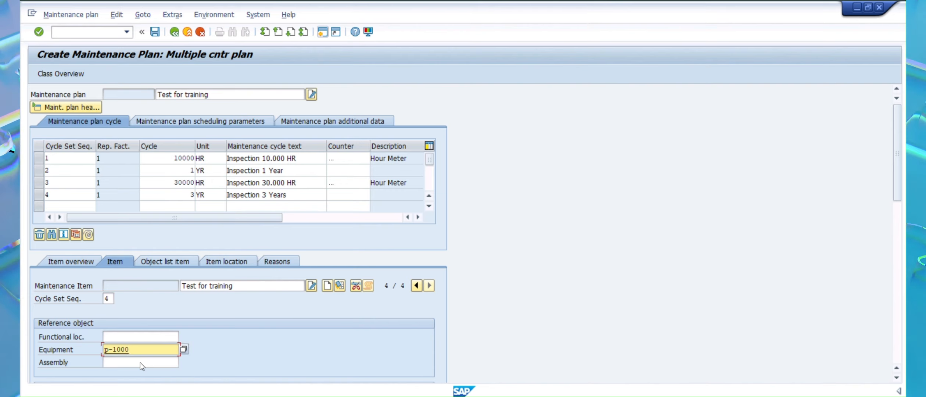
{"action": "key", "text": "Return"}
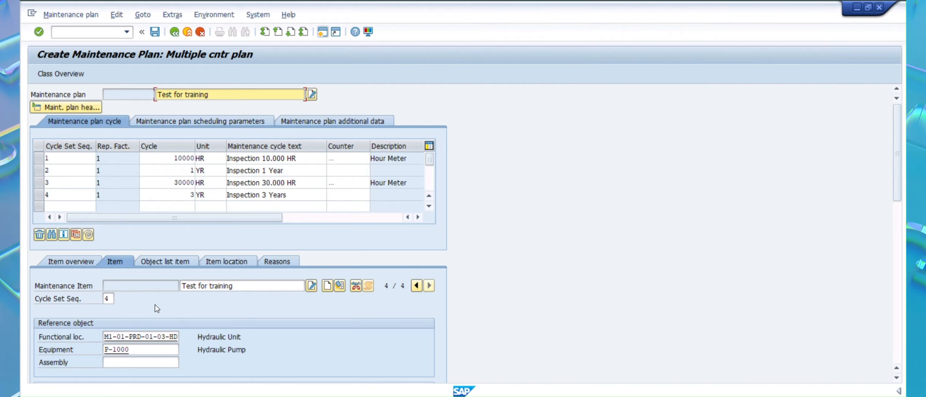
- Set the scheduling period of the maintenance plan to 5 YR in its scheduling parameters
{"action": "left_click", "coordinate": [197, 122]}
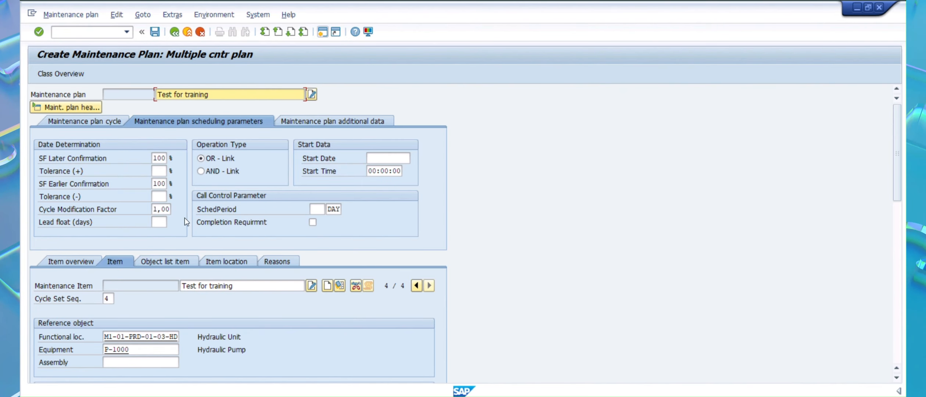
{"action": "left_click", "coordinate": [161, 224]}
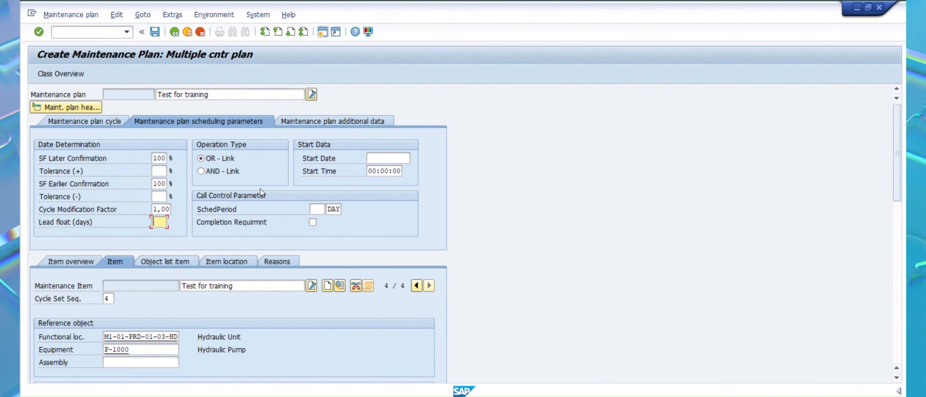
{"action": "left_click", "coordinate": [316, 209]}
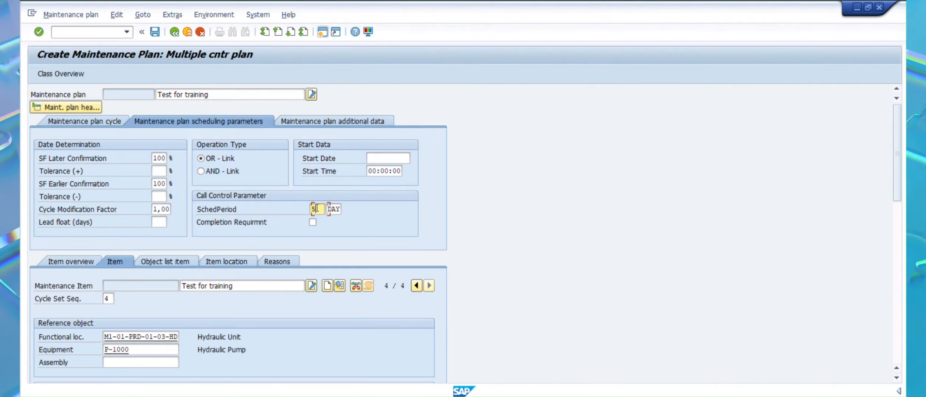
{"action": "key", "text": "Tab"}
{"action": "type", "text": "Y"}
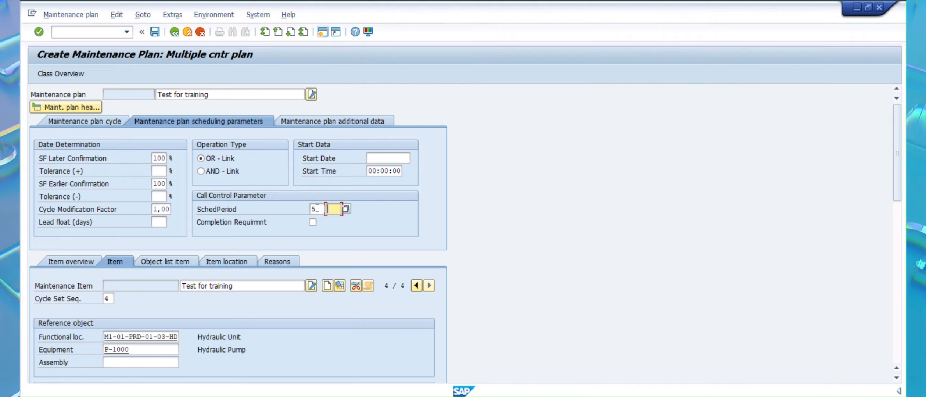
{"action": "type", "text": "R"}
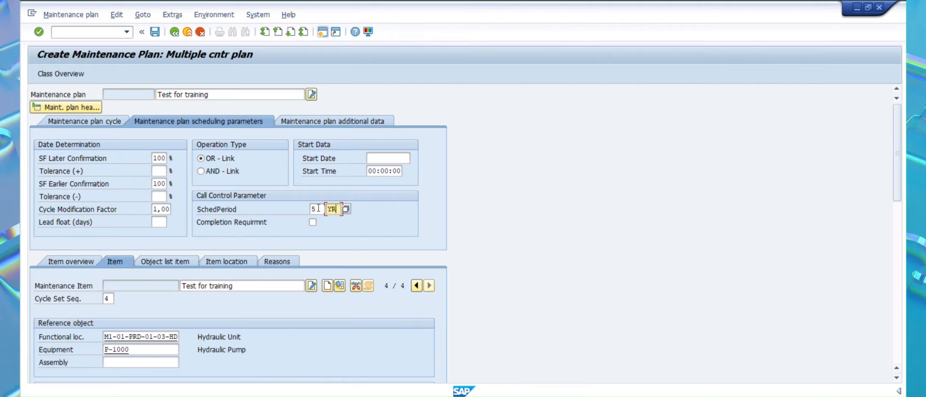
- Set the start date of the maintenance plan to 18.03.2026 and save the plan
{"action": "left_click", "coordinate": [388, 160]}
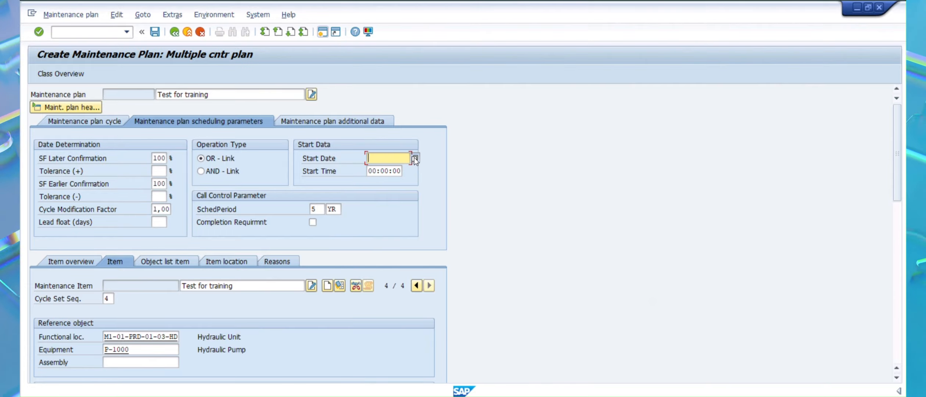
{"action": "left_click", "coordinate": [414, 157]}
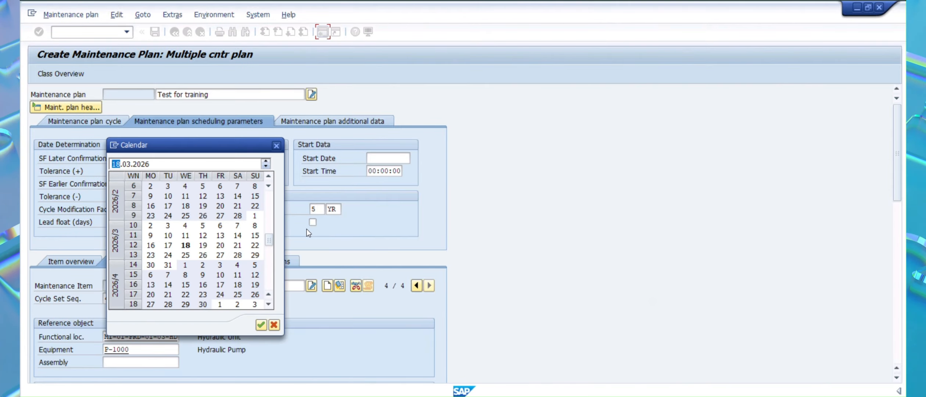
{"action": "double_click", "coordinate": [187, 245]}
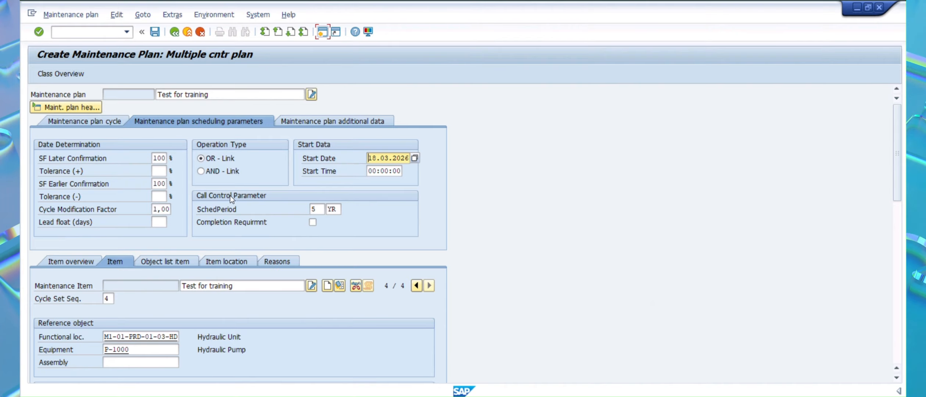
{"action": "left_click", "coordinate": [155, 32]}
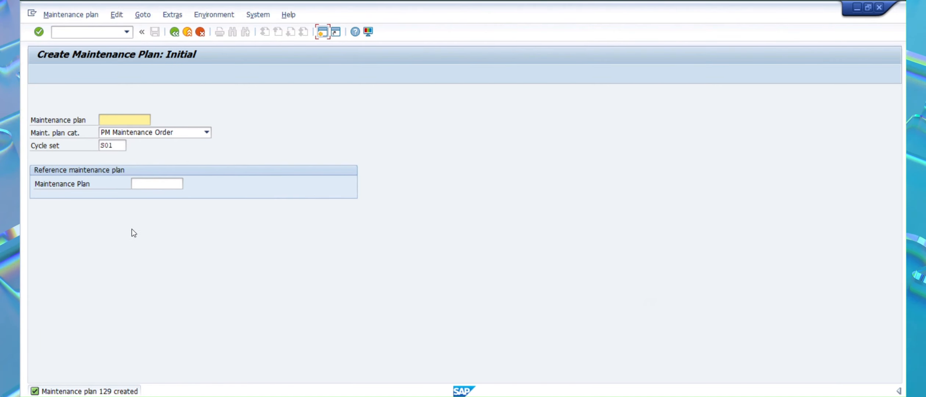
- Go from plan creation to the scheduling of the newly created maintenance plan 129
{"action": "left_click", "coordinate": [75, 16]}
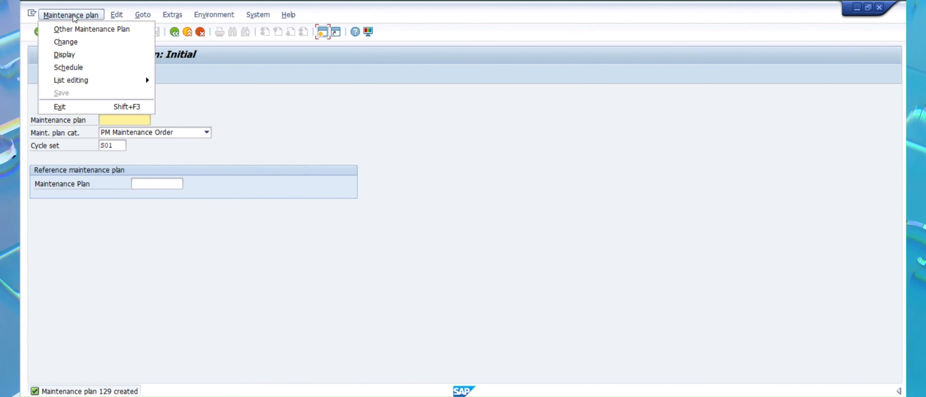
{"action": "left_click", "coordinate": [76, 66]}
{"action": "key", "text": "Return"}
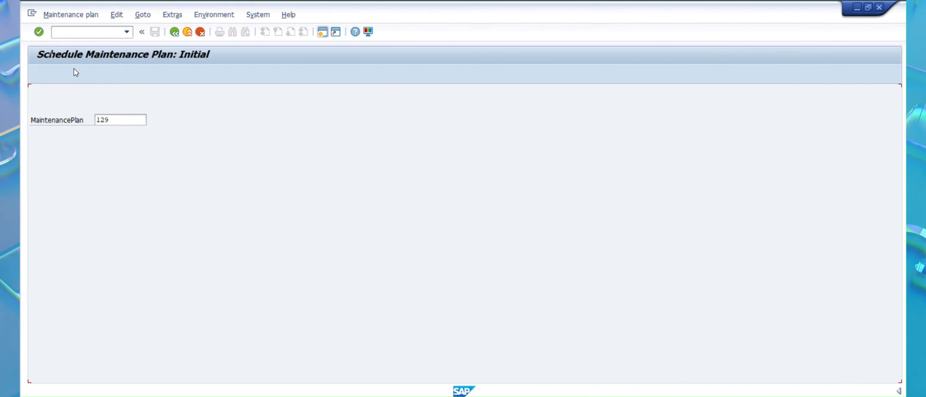
- Display measuring point 35 of equipment P-1000 with transaction IK03 in another session
{"action": "left_click", "coordinate": [322, 33]}
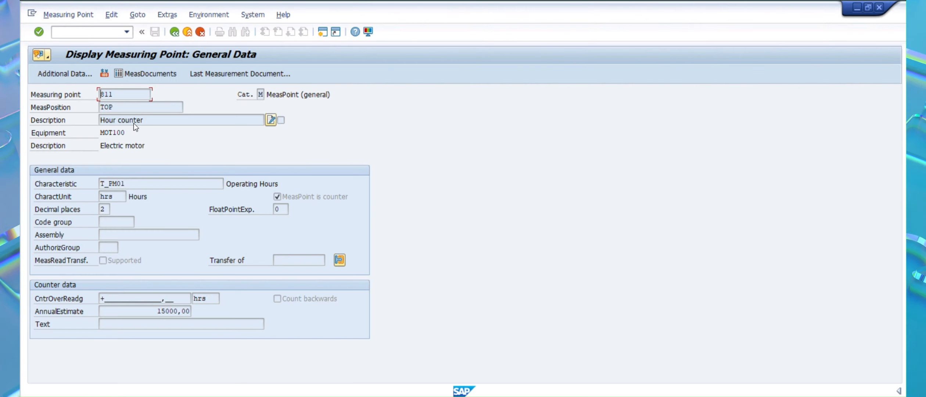
{"action": "left_click", "coordinate": [83, 33]}
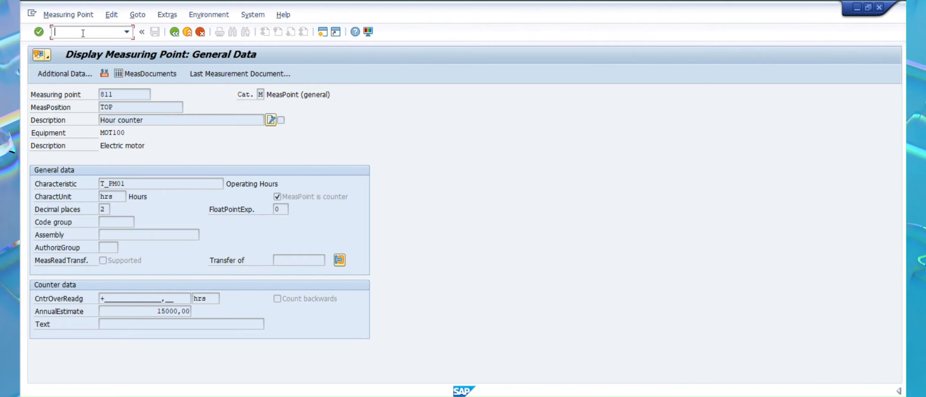
{"action": "type", "text": "/nik03"}
{"action": "key", "text": "Return"}
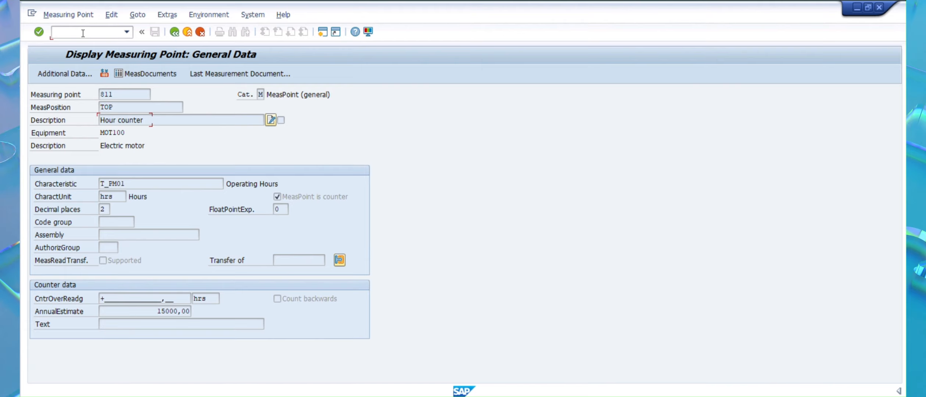
{"action": "key", "text": "Return"}
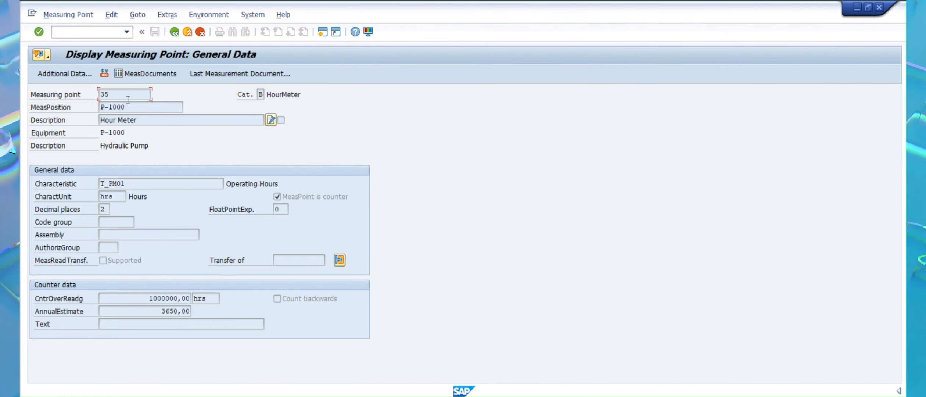
- Examine the number, description, characteristic and annual estimate of the hydraulic pump's hour meter
{"action": "left_click_drag", "start_coordinate": [119, 94], "coordinate": [94, 95]}
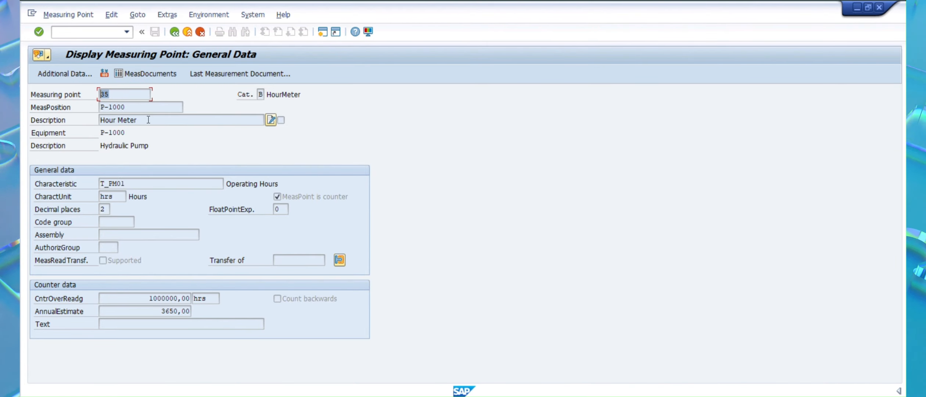
{"action": "left_click_drag", "start_coordinate": [98, 124], "coordinate": [122, 136]}
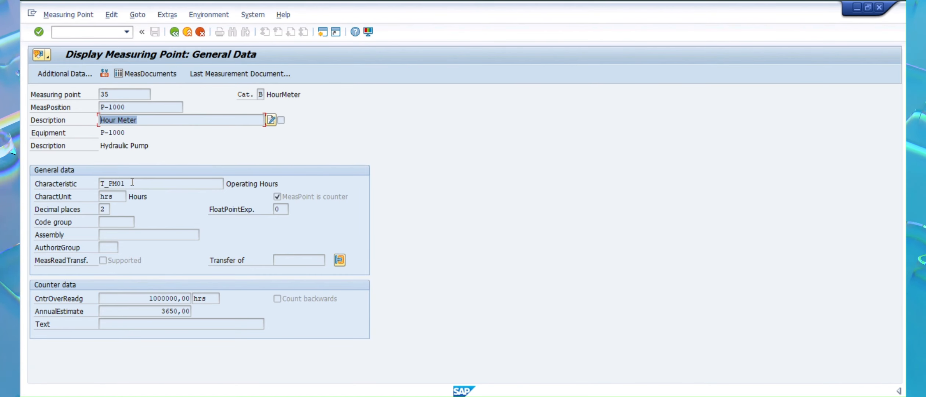
{"action": "left_click_drag", "start_coordinate": [132, 182], "coordinate": [89, 187]}
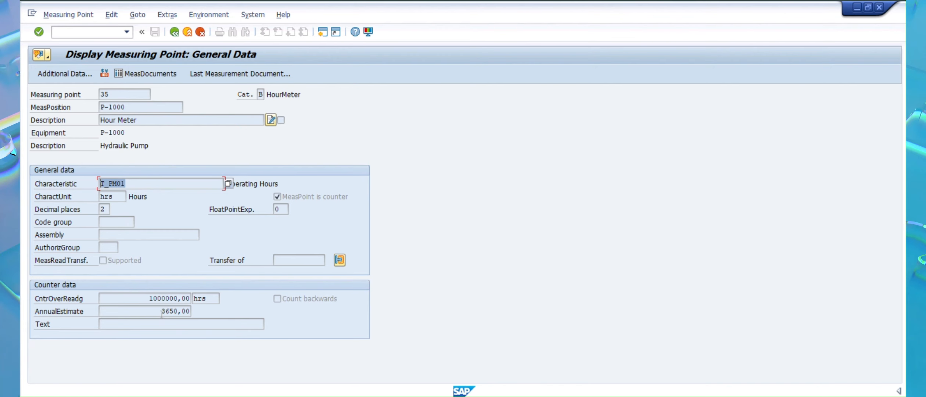
{"action": "left_click_drag", "start_coordinate": [162, 309], "coordinate": [193, 309]}
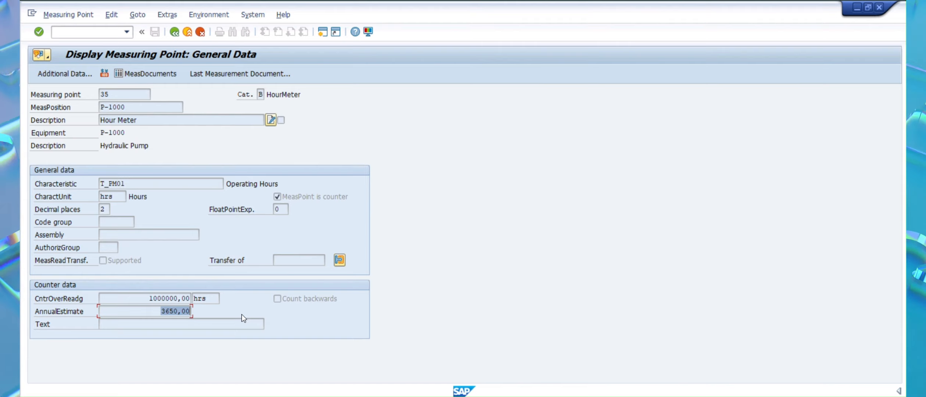
{"action": "left_click", "coordinate": [173, 312]}
{"action": "left_click_drag", "start_coordinate": [163, 312], "coordinate": [195, 313]}
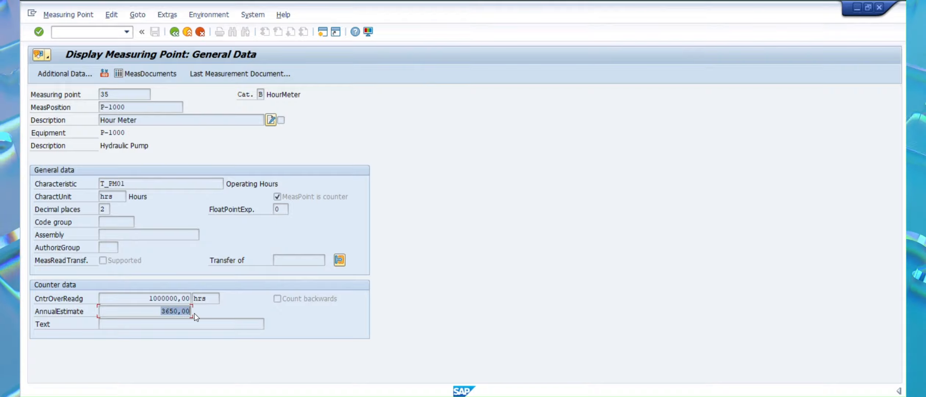
{"action": "left_click", "coordinate": [123, 96]}
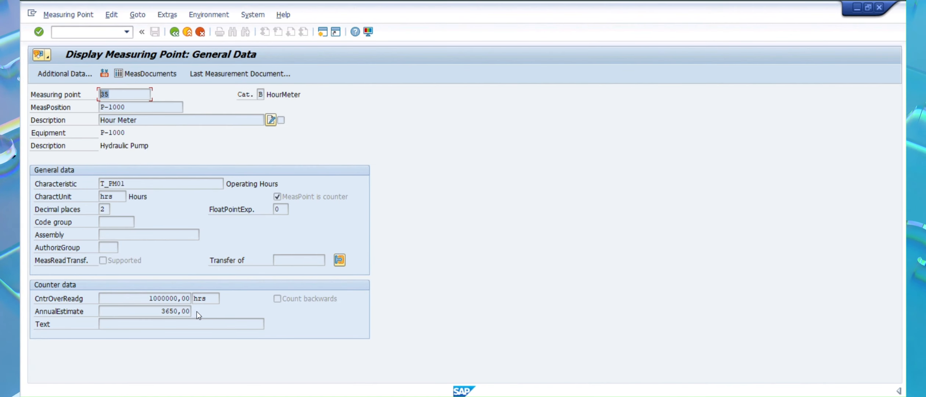
{"action": "left_click_drag", "start_coordinate": [158, 311], "coordinate": [187, 313]}
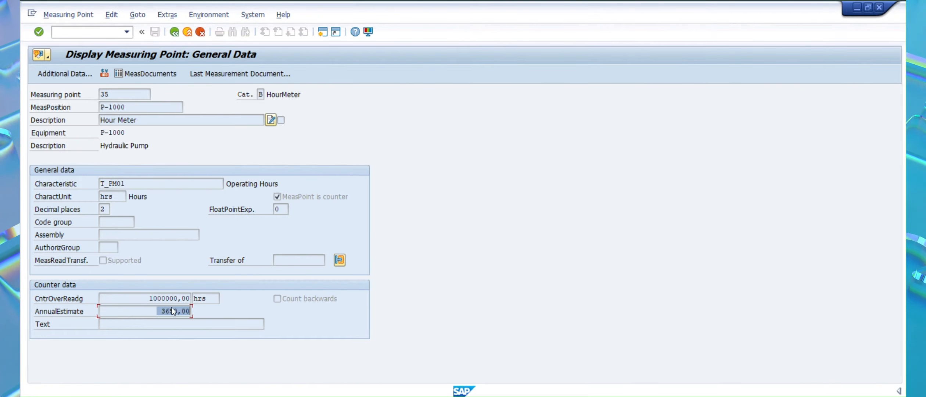
{"action": "left_click", "coordinate": [175, 311]}
{"action": "left_click_drag", "start_coordinate": [175, 311], "coordinate": [190, 312]}
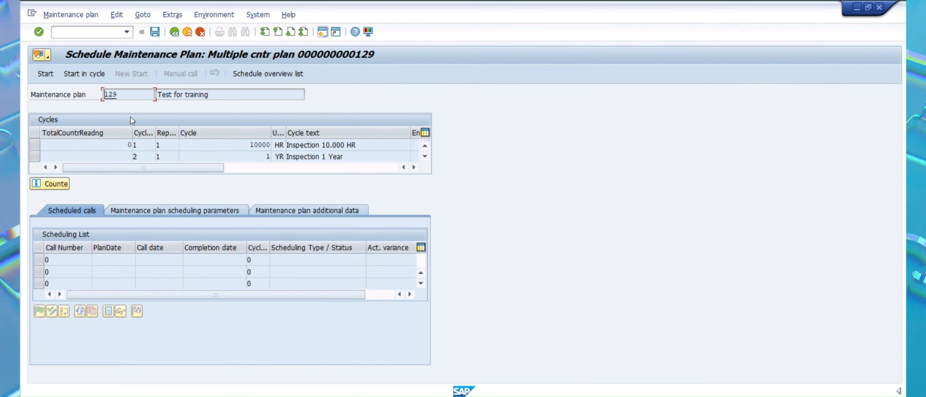
- Try to start the scheduling of maintenance plan 129, and read the detailed help for the system message
{"action": "left_click", "coordinate": [43, 77]}
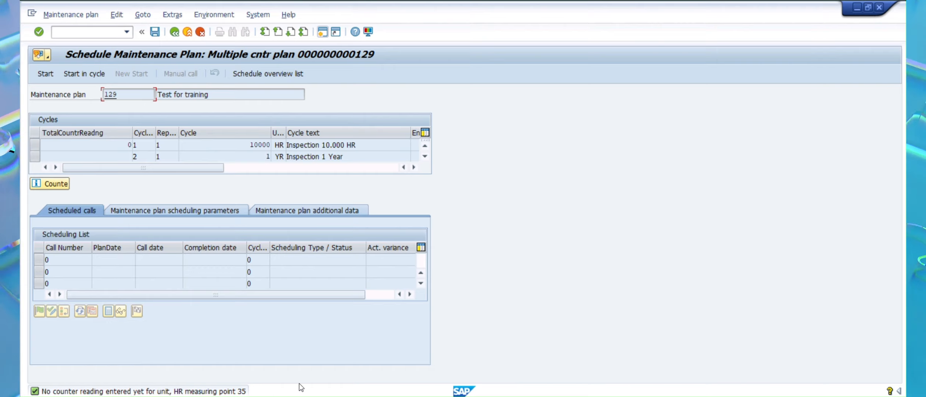
{"action": "double_click", "coordinate": [228, 391]}
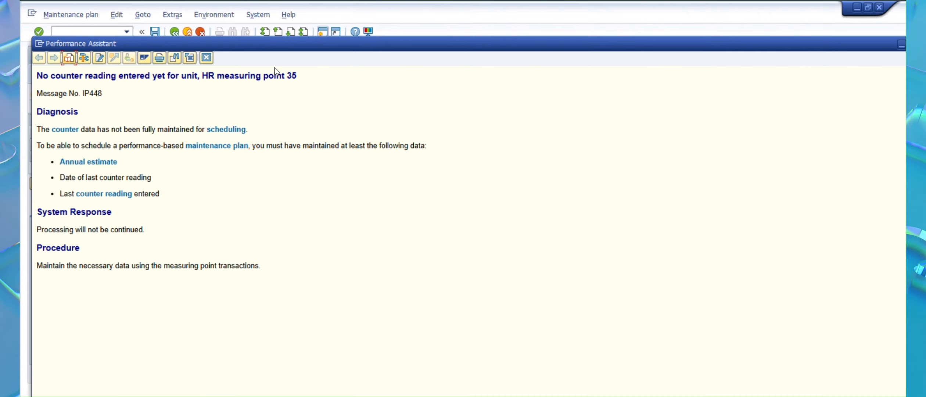
{"action": "double_click", "coordinate": [292, 47]}
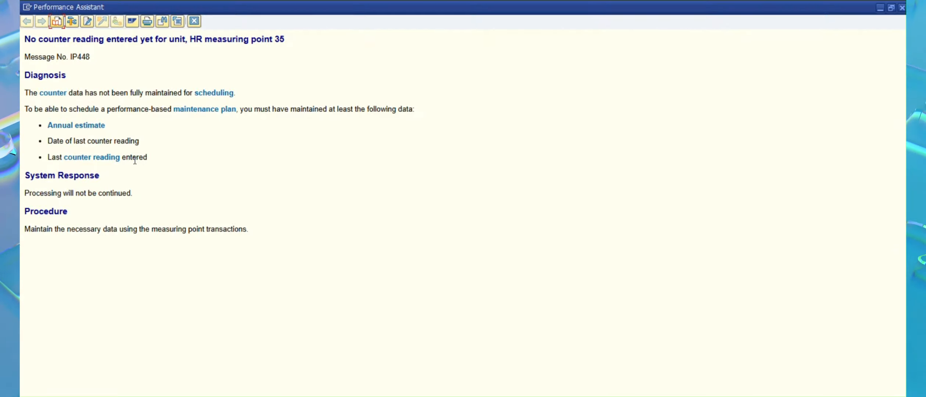
{"action": "left_click", "coordinate": [194, 22]}
- Create and save a measurement document for measuring point 35 with counter reading 1, using transaction IK11, and leave the transaction
{"action": "left_click", "coordinate": [85, 32]}
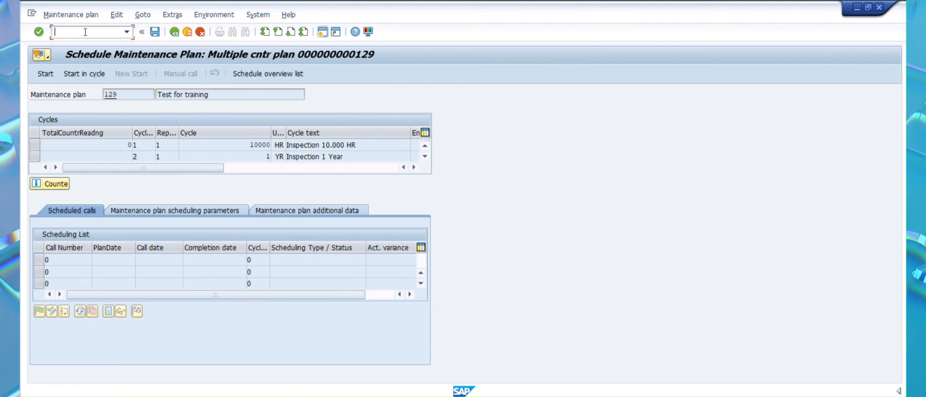
{"action": "type", "text": "/nik11"}
{"action": "key", "text": "Return"}
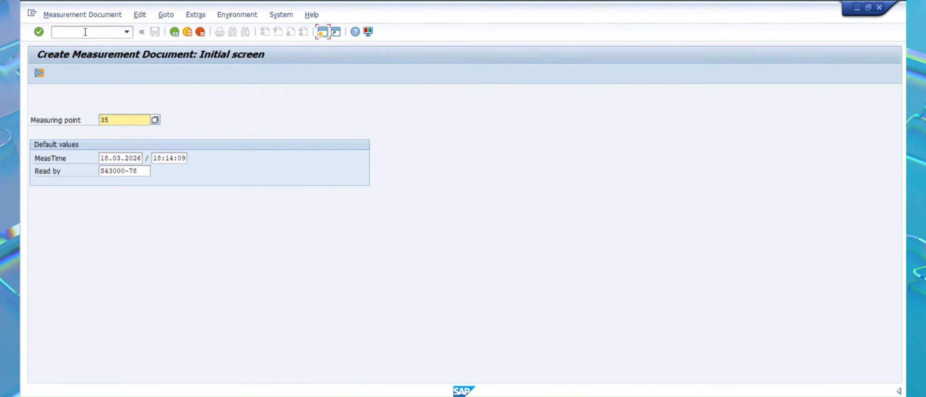
{"action": "key", "text": "Return"}
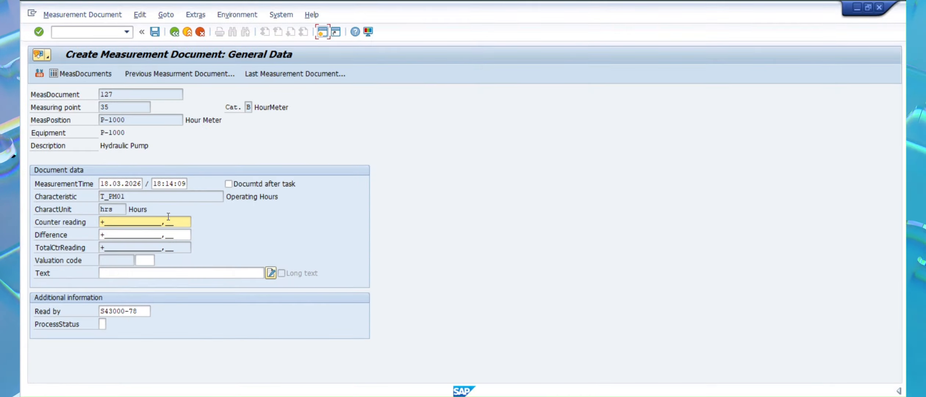
{"action": "type", "text": "1"}
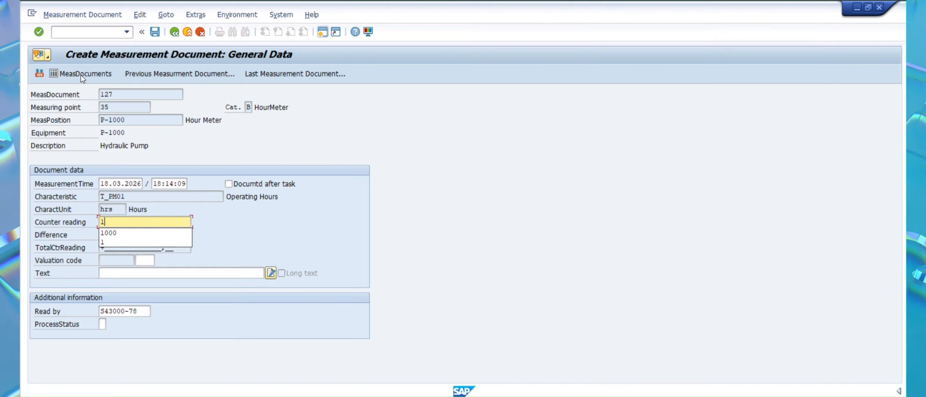
{"action": "left_click", "coordinate": [156, 32]}
{"action": "left_click", "coordinate": [175, 33]}
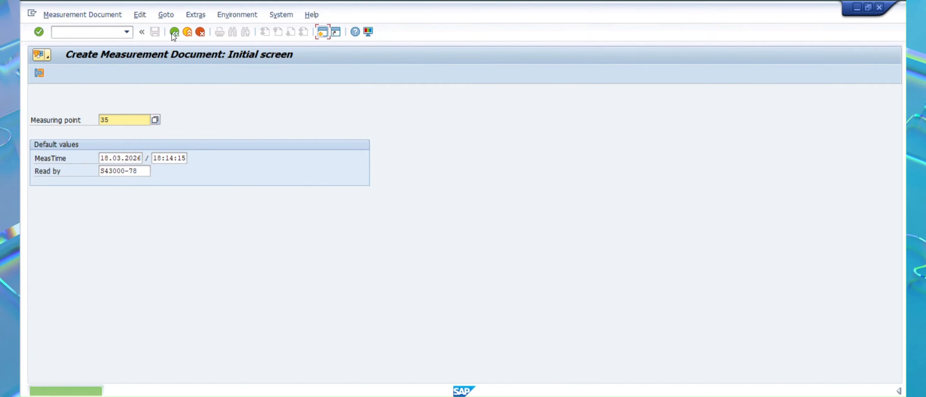
- Open maintenance plan 129 for scheduling with transaction IP10
{"action": "left_click", "coordinate": [85, 35]}
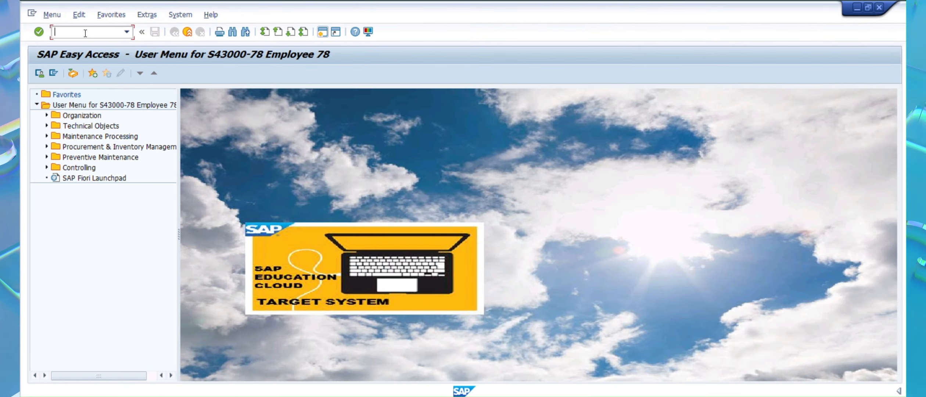
{"action": "type", "text": "ip10"}
{"action": "key", "text": "Return"}
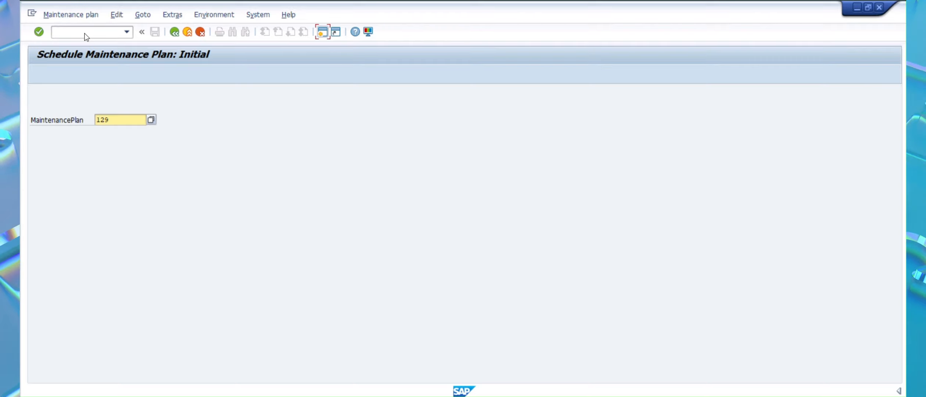
{"action": "key", "text": "Return"}
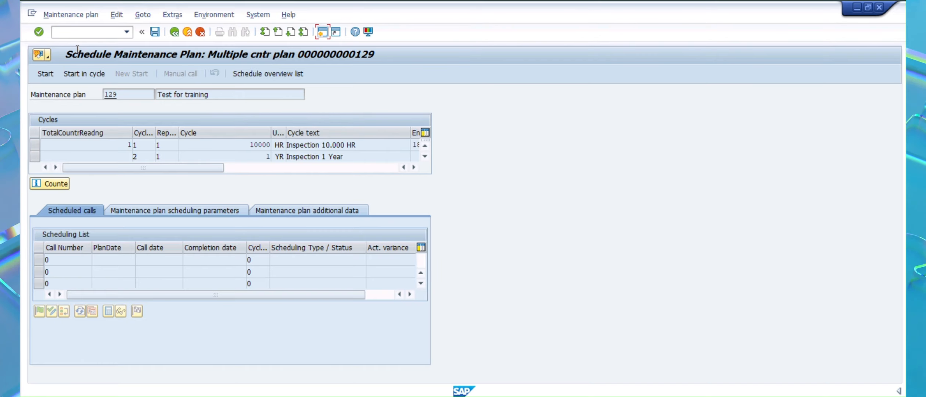
- Try to start the scheduling of plan 129 with start date 18.03.2026 and start time 00:00:00
{"action": "left_click", "coordinate": [48, 77]}
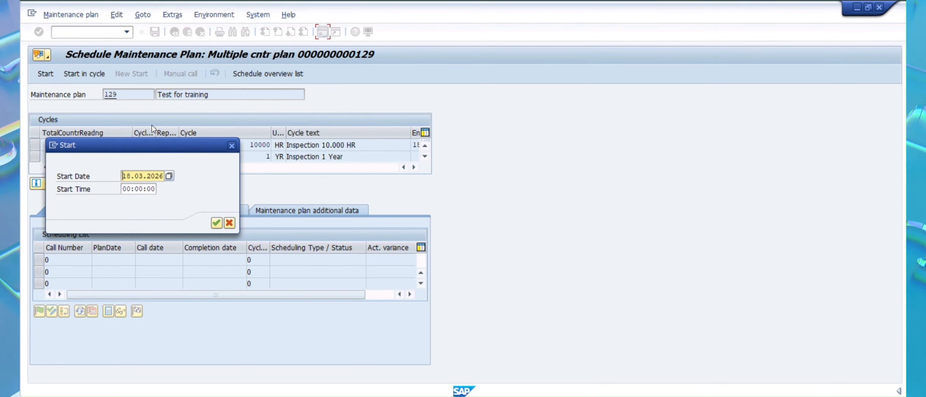
{"action": "left_click_drag", "start_coordinate": [153, 145], "coordinate": [578, 96]}
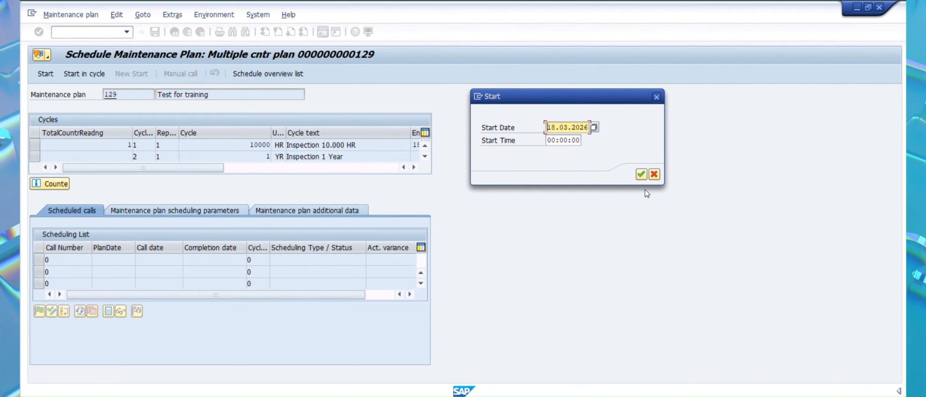
{"action": "left_click", "coordinate": [642, 177]}
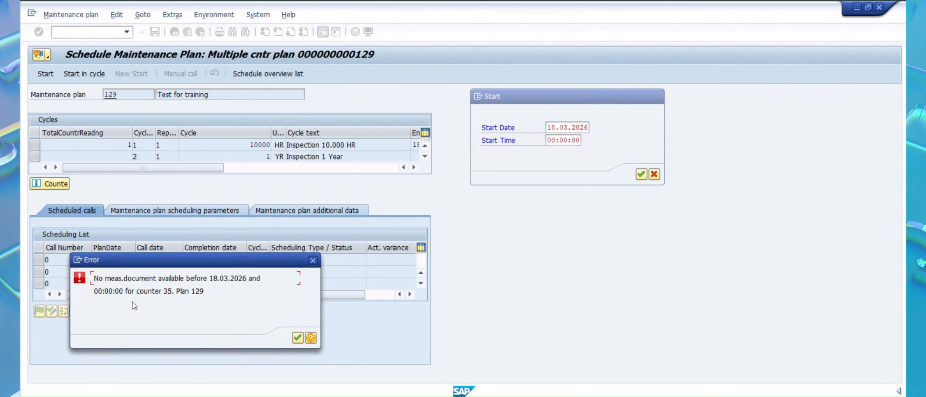
{"action": "left_click", "coordinate": [298, 337]}
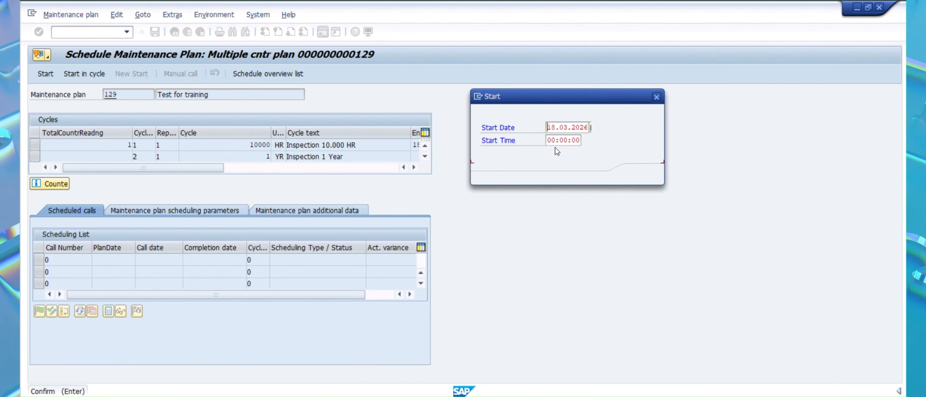
- Try to start the scheduling with start time 18:00:00, and cancel the start dialog
{"action": "left_click", "coordinate": [559, 141]}
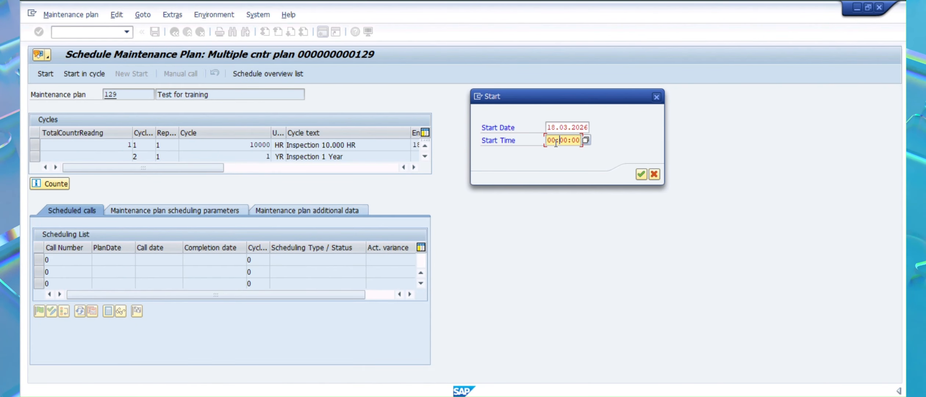
{"action": "left_click_drag", "start_coordinate": [547, 140], "coordinate": [605, 140]}
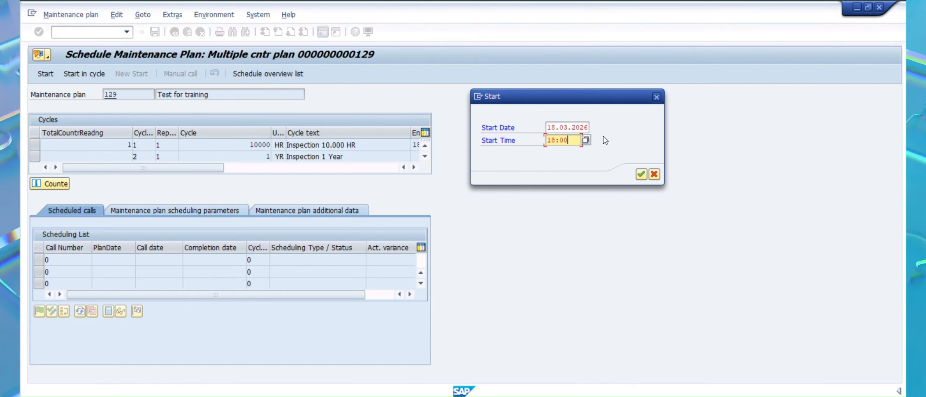
{"action": "type", "text": "18:00:00"}
{"action": "key", "text": "Tab"}
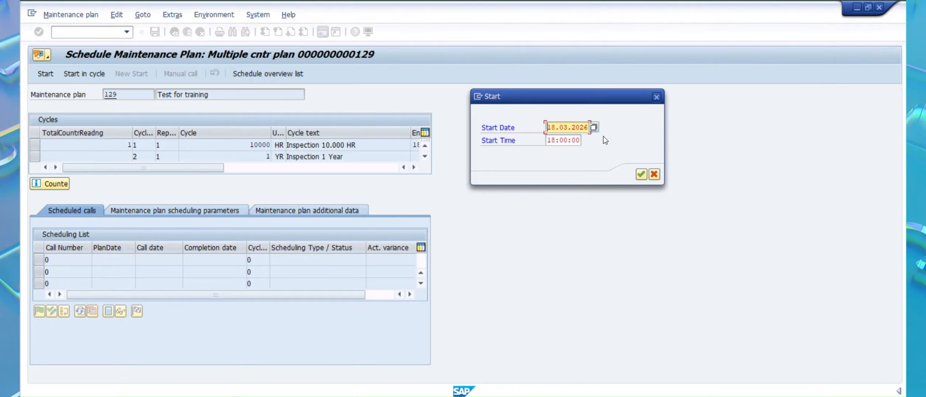
{"action": "key", "text": "Return"}
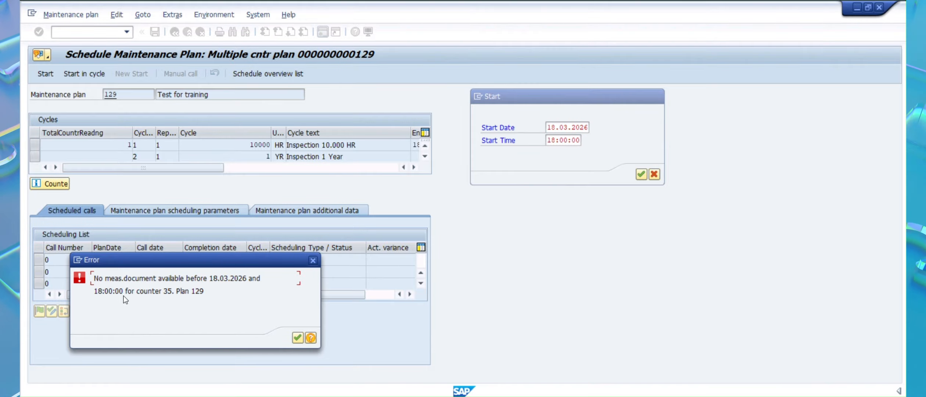
{"action": "left_click", "coordinate": [313, 261]}
{"action": "left_click", "coordinate": [654, 174]}
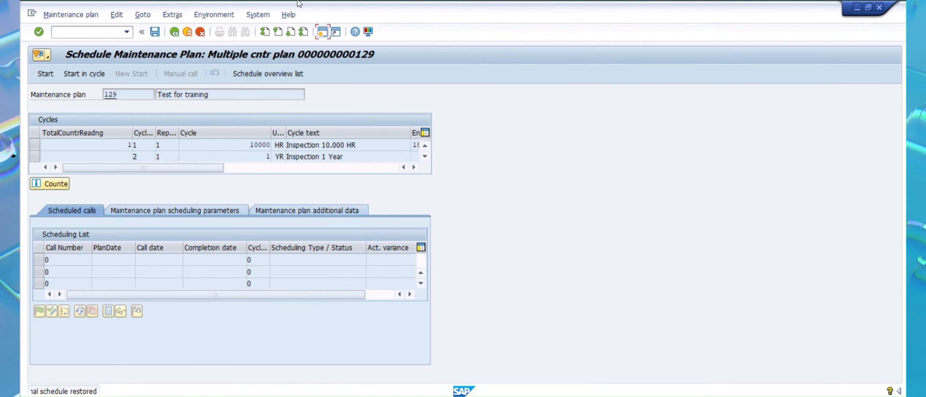
- Look up the local time for time zone CET in the system status and copy it
{"action": "left_click", "coordinate": [248, 18]}
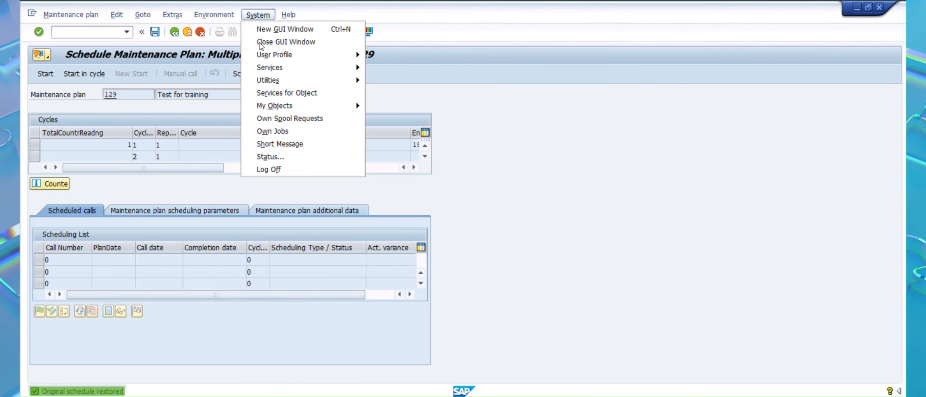
{"action": "left_click", "coordinate": [280, 156]}
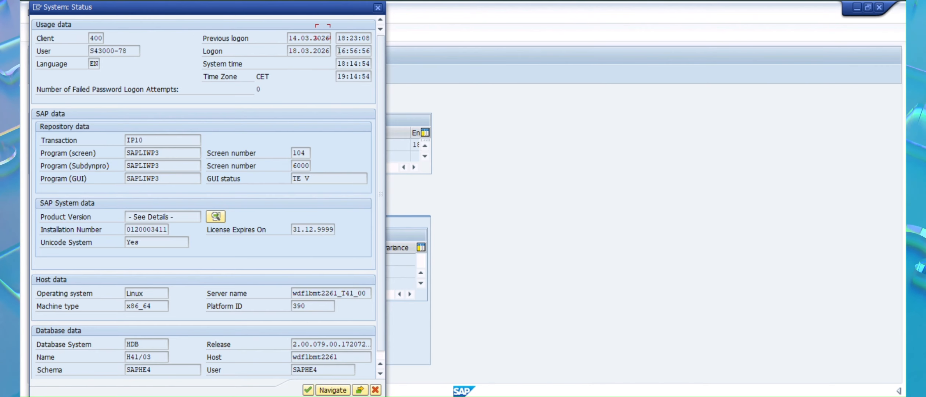
{"action": "double_click", "coordinate": [339, 78]}
{"action": "key", "text": "ctrl+c"}
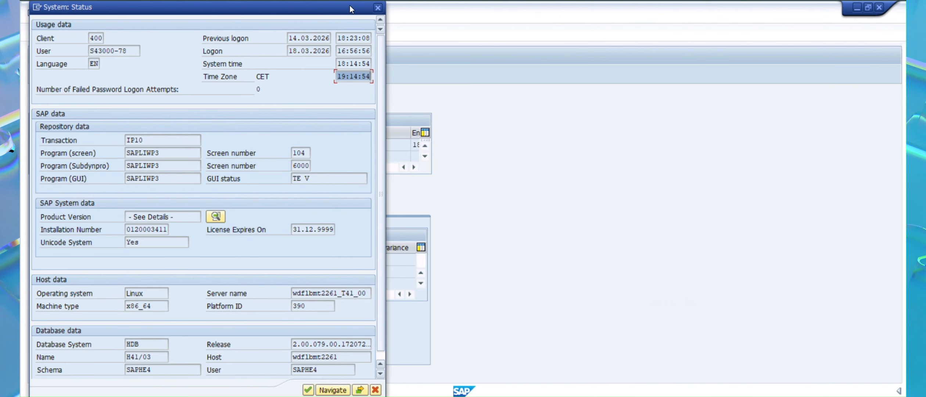
{"action": "left_click", "coordinate": [378, 8]}
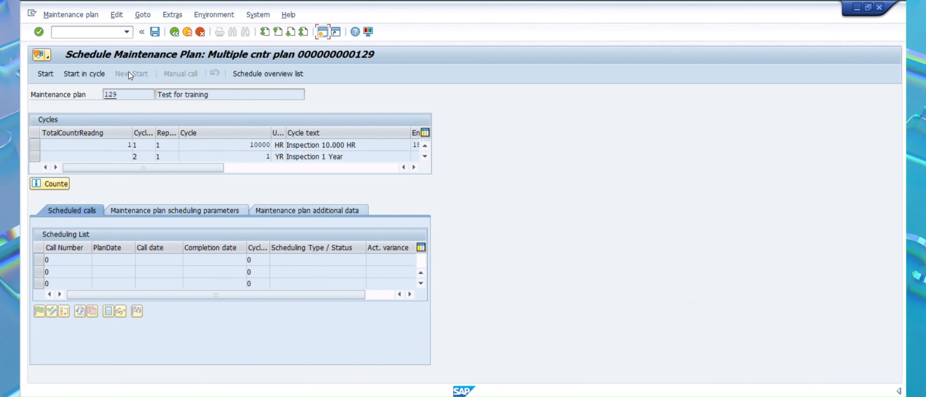
- Start the scheduling of plan 129 on 18.03.2026 at 19:15:54, and close the displayed log
{"action": "left_click", "coordinate": [46, 73]}
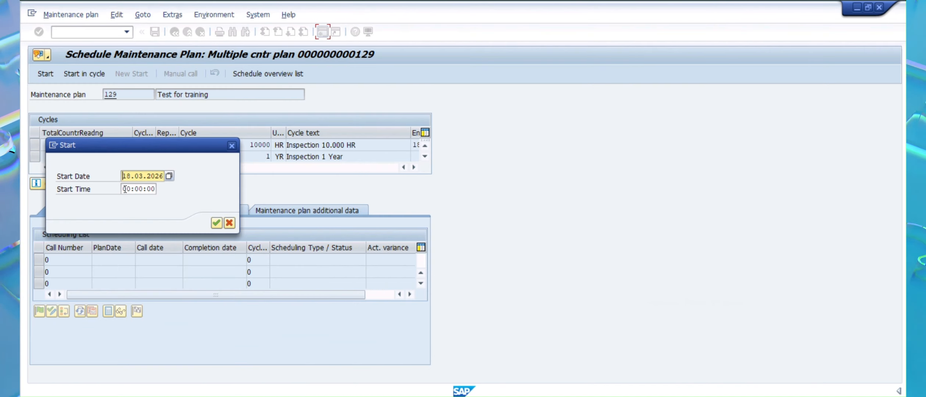
{"action": "key", "text": "Tab"}
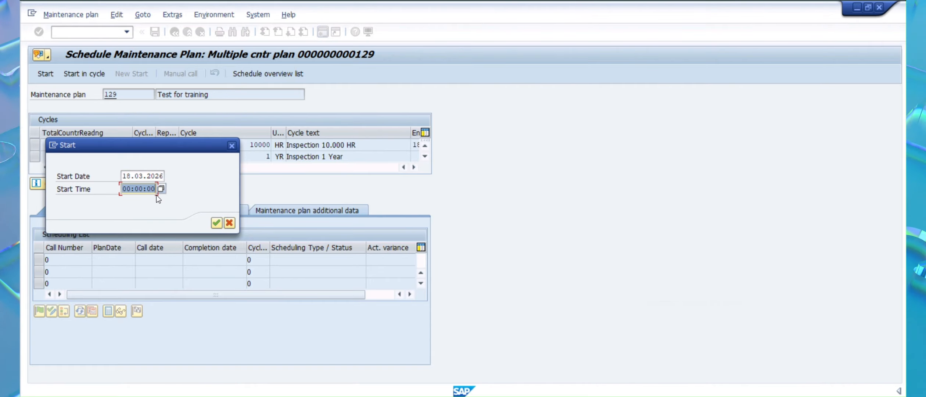
{"action": "key", "text": "ctrl+v"}
{"action": "left_click", "coordinate": [143, 189]}
{"action": "key", "text": "BackSpace"}
{"action": "type", "text": "5"}
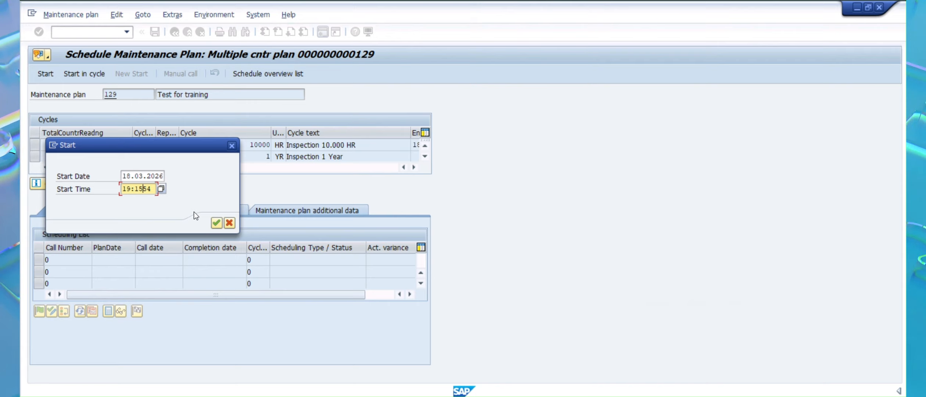
{"action": "type", "text": ":60"}
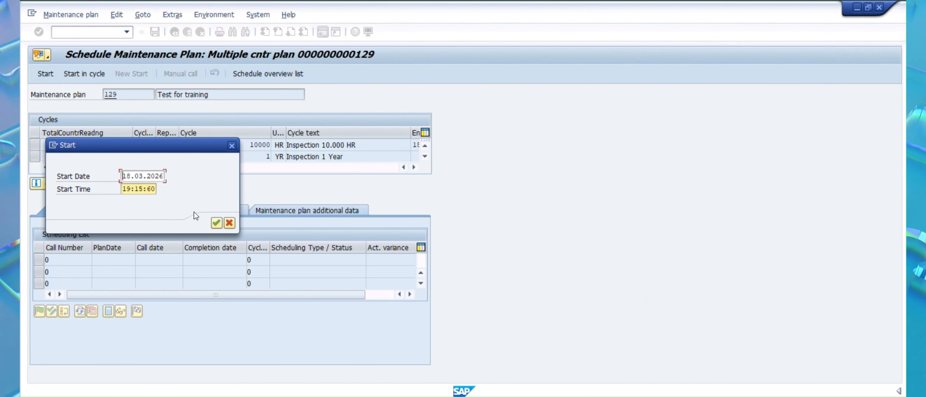
{"action": "left_click", "coordinate": [216, 223]}
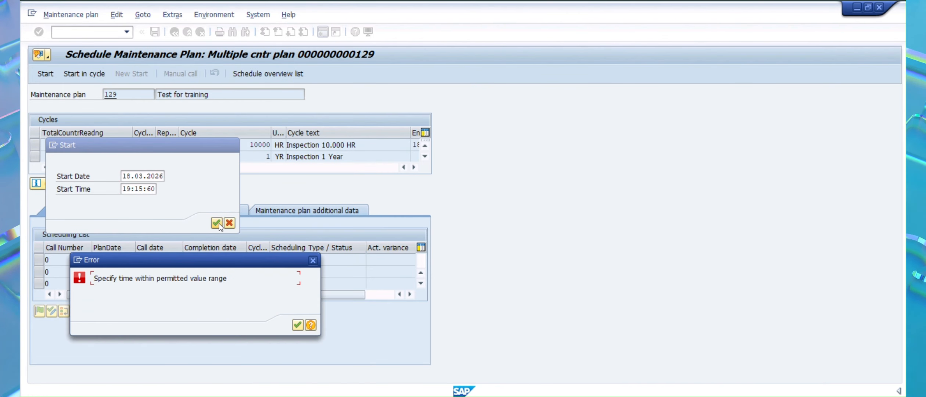
{"action": "left_click", "coordinate": [297, 324]}
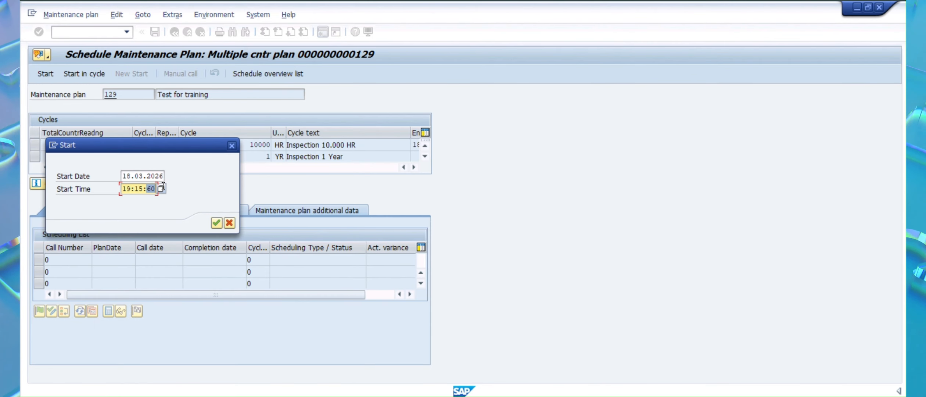
{"action": "type", "text": "54"}
{"action": "key", "text": "Return"}
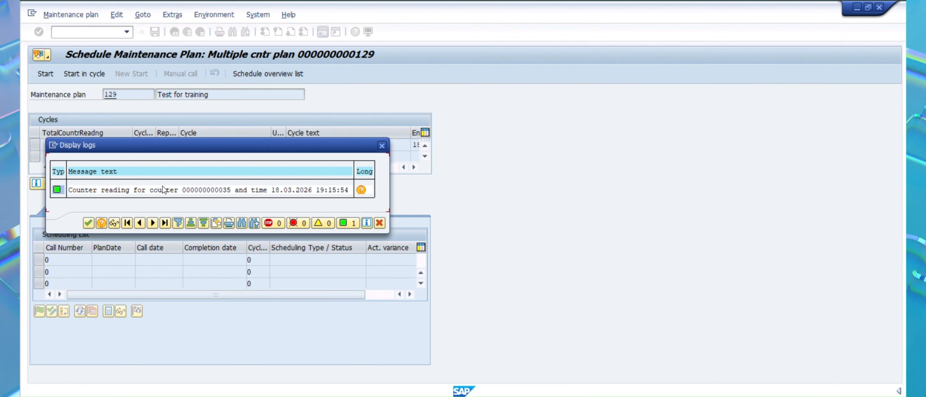
{"action": "left_click", "coordinate": [89, 223]}
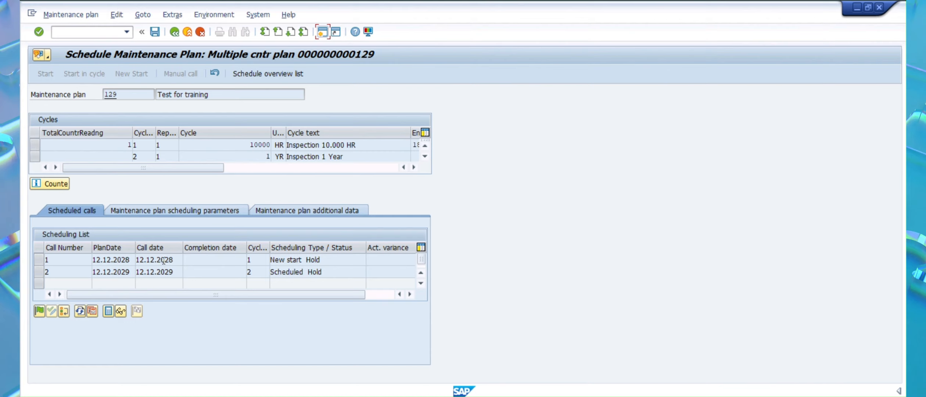
- Examine the call date and the scheduling records of the first scheduled call, including its leading cycle and next counter reading
{"action": "left_click_drag", "start_coordinate": [175, 259], "coordinate": [149, 261]}
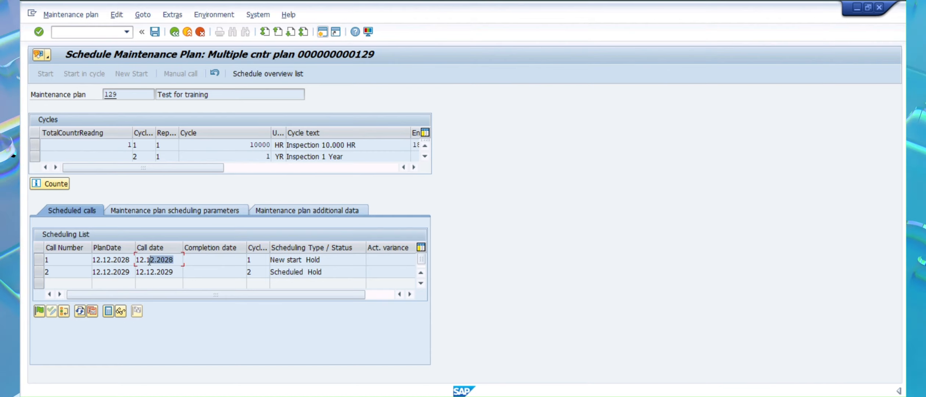
{"action": "left_click", "coordinate": [39, 260]}
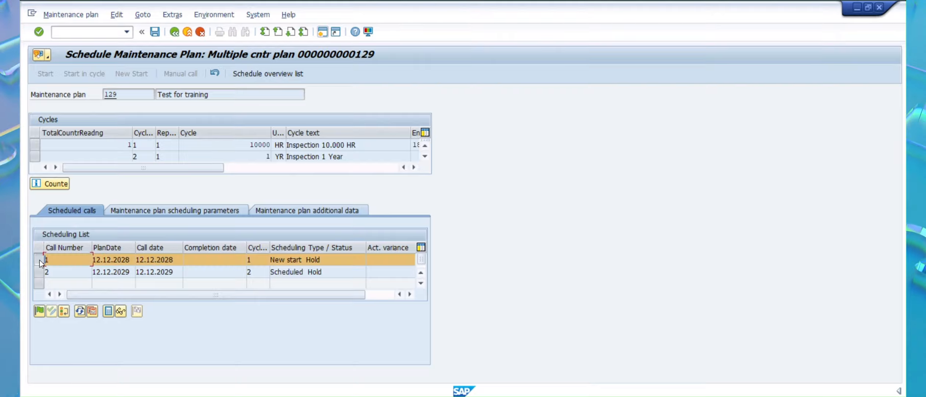
{"action": "left_click", "coordinate": [107, 312]}
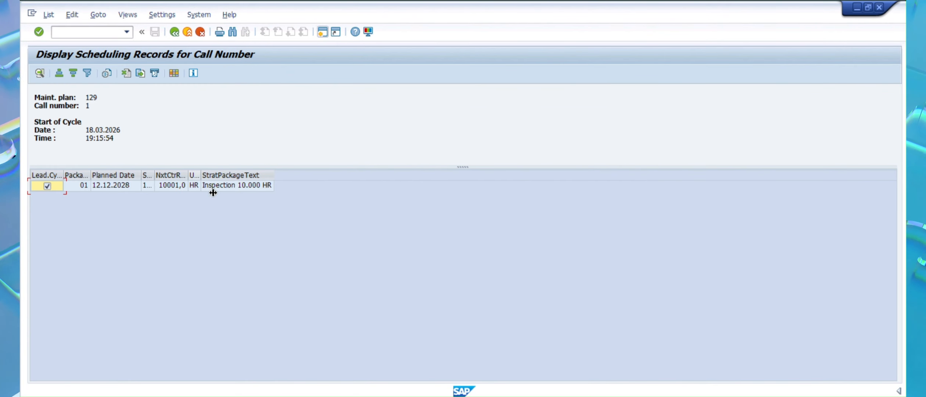
{"action": "left_click", "coordinate": [243, 187]}
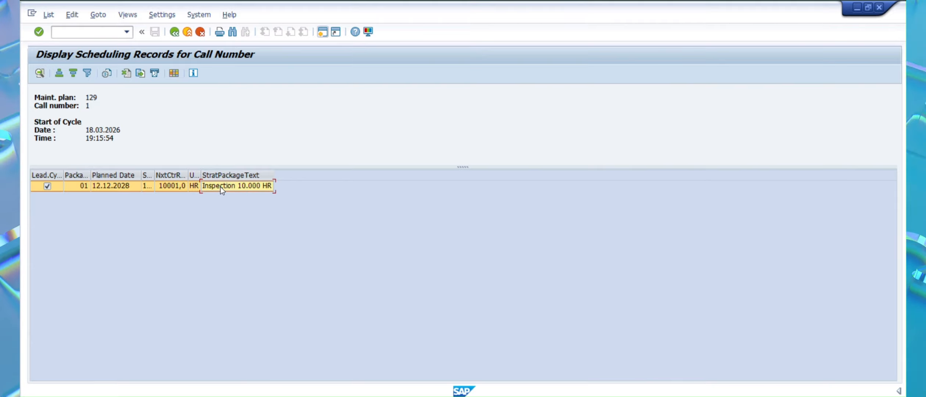
{"action": "left_click", "coordinate": [175, 32]}
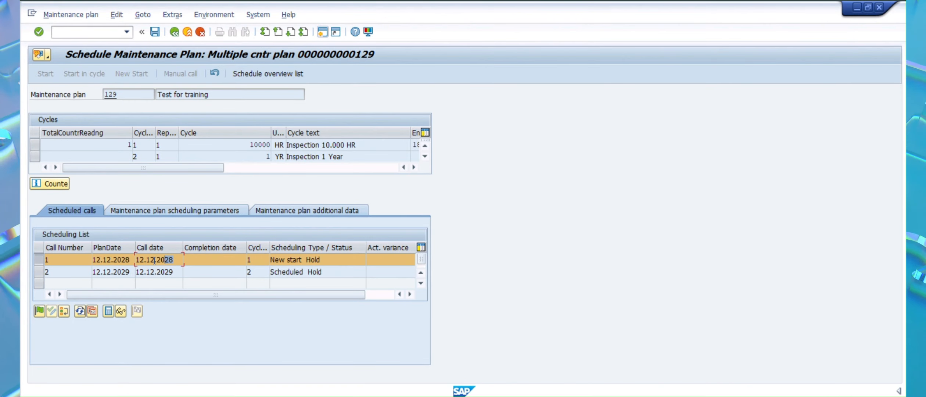
{"action": "left_click_drag", "start_coordinate": [154, 261], "coordinate": [128, 260]}
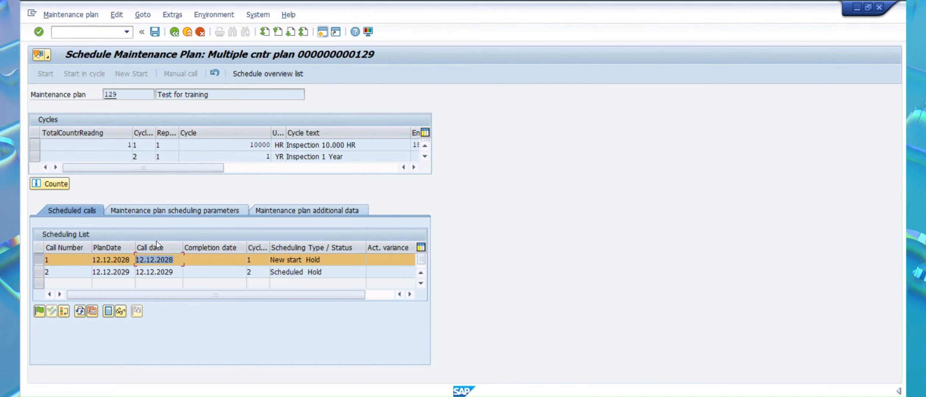
{"action": "left_click", "coordinate": [173, 260]}
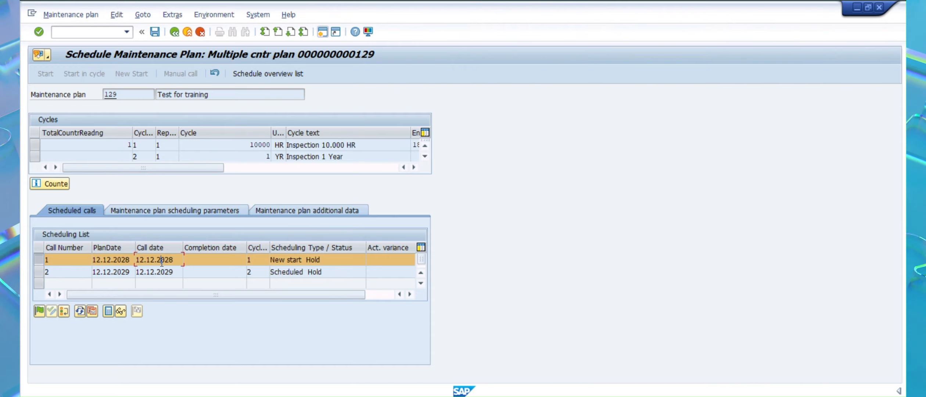
- Leave the scheduling and run transaction /nik11 to open a new measurement document for measuring point 35
{"action": "left_click", "coordinate": [99, 32]}
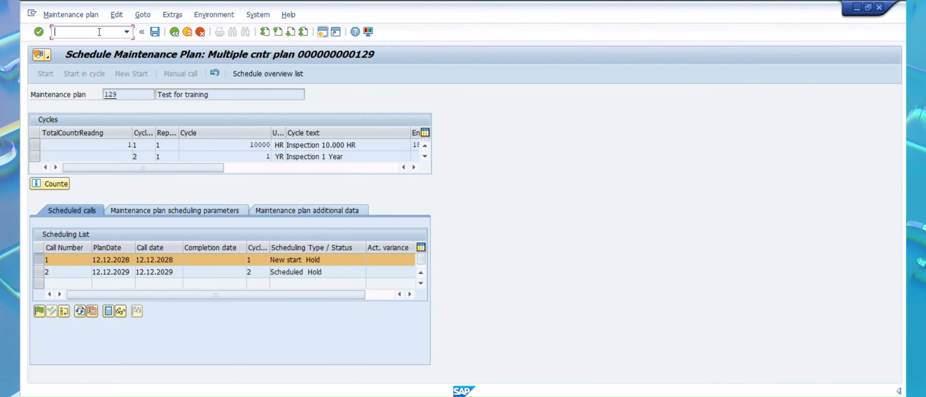
{"action": "type", "text": "/nik11"}
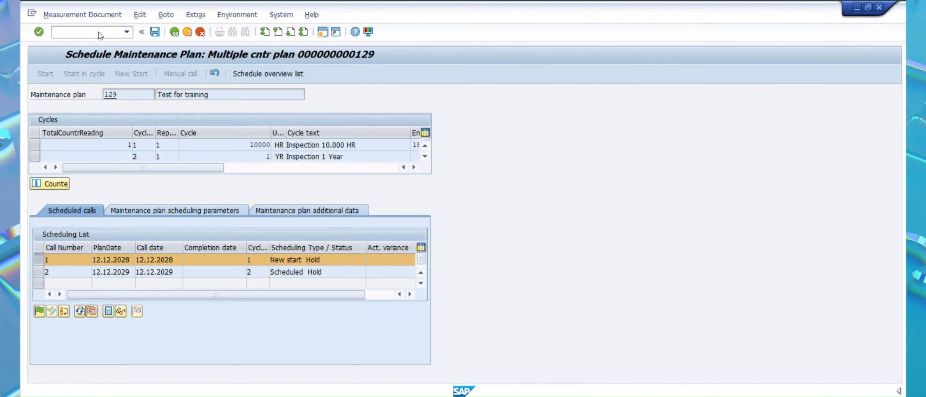
{"action": "key", "text": "Return"}
{"action": "key", "text": "Return"}
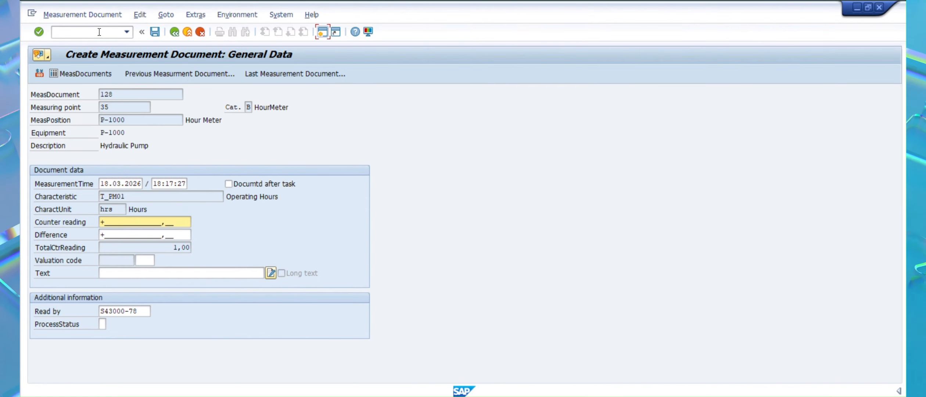
- Enter a counter reading of 50000 in the measurement document
{"action": "left_click", "coordinate": [174, 222]}
{"action": "type", "text": "50000"}
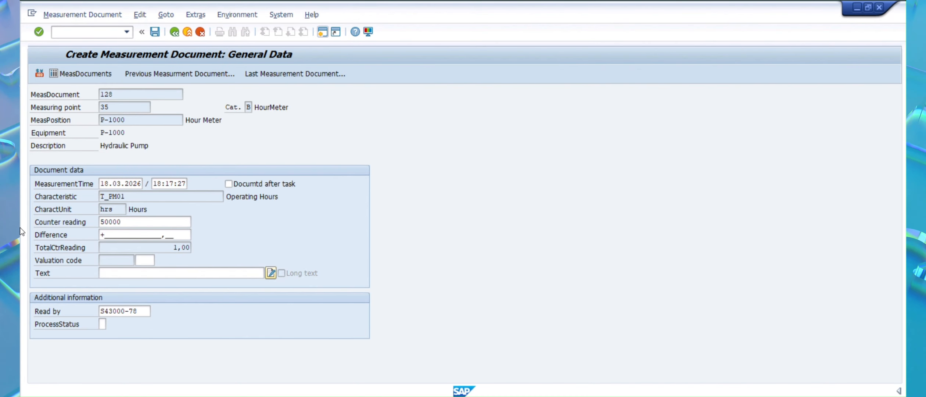
{"action": "key", "text": "Return"}
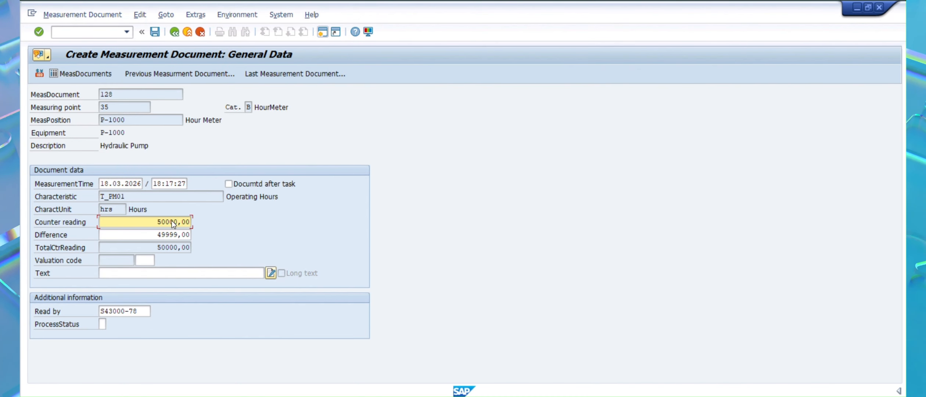
- Set the counter reading to 5000 hours and save the measurement document
{"action": "key", "text": "shift+Home"}
{"action": "key", "text": "BackSpace"}
{"action": "type", "text": "5000"}
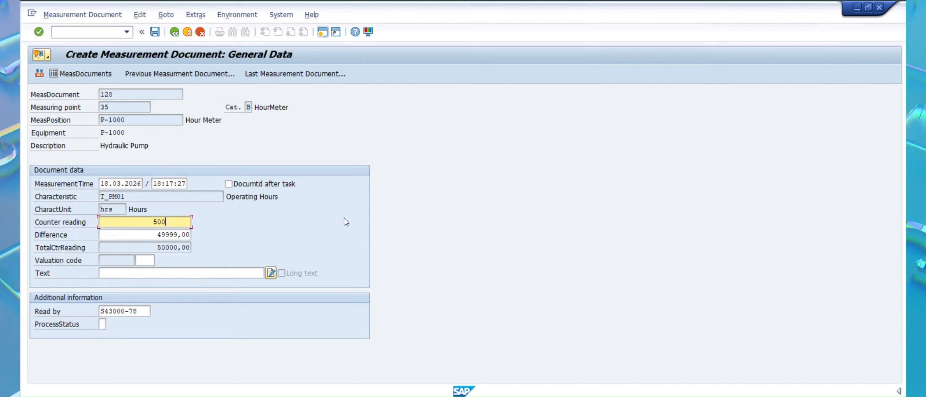
{"action": "key", "text": "Return"}
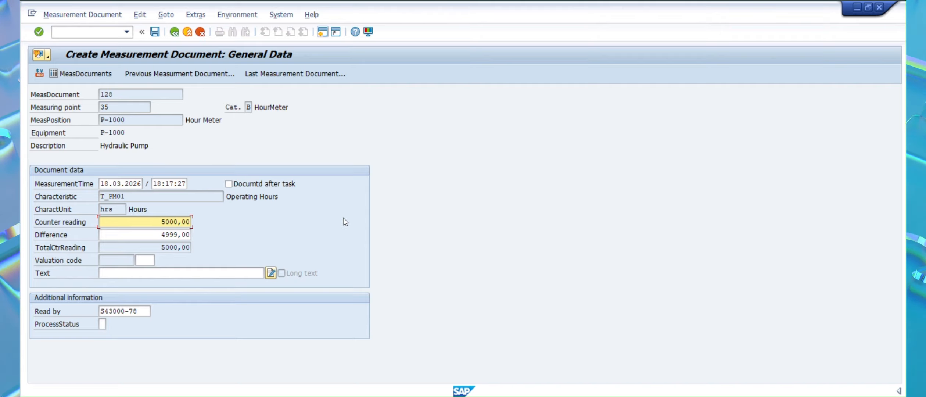
{"action": "left_click", "coordinate": [156, 35]}
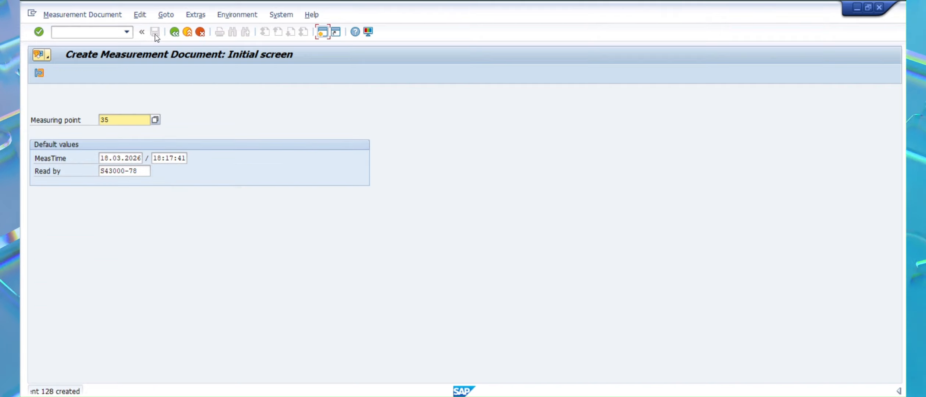
- Leave the measurement document entry and open maintenance plan 129 for scheduling with transaction ip10
{"action": "left_click", "coordinate": [178, 32]}
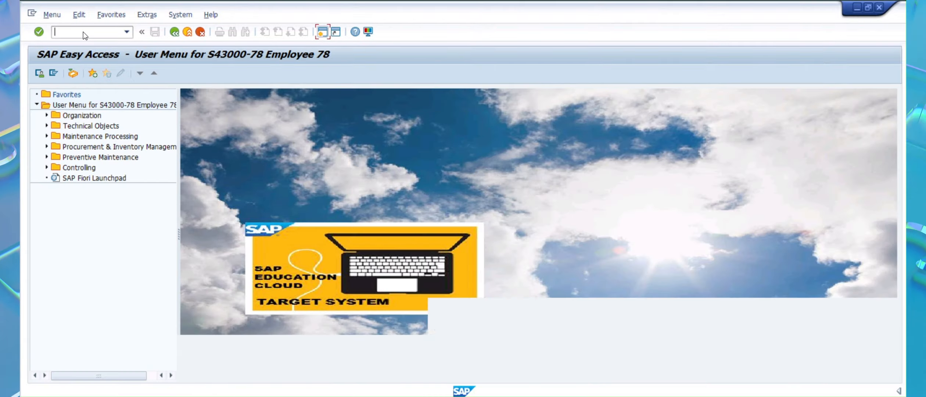
{"action": "type", "text": "ip1"}
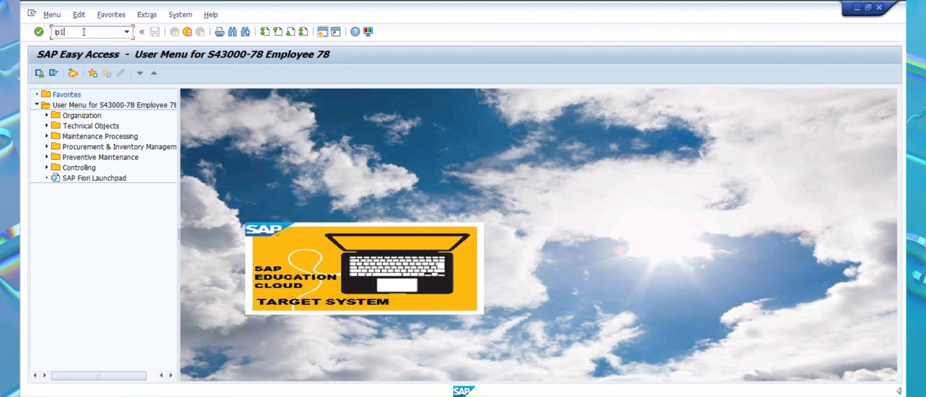
{"action": "type", "text": "0"}
{"action": "key", "text": "Return"}
{"action": "key", "text": "Return"}
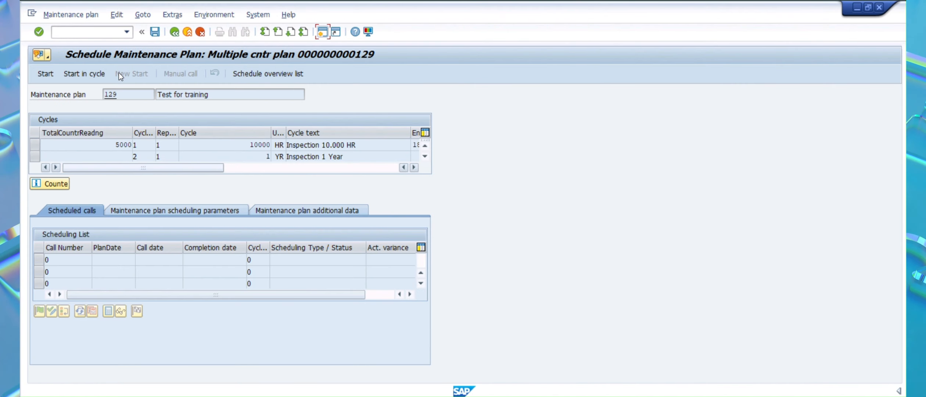
- Start the scheduling of plan 129 on 18.03.2026 at 19:17:41, and close the displayed log
{"action": "left_click", "coordinate": [47, 76]}
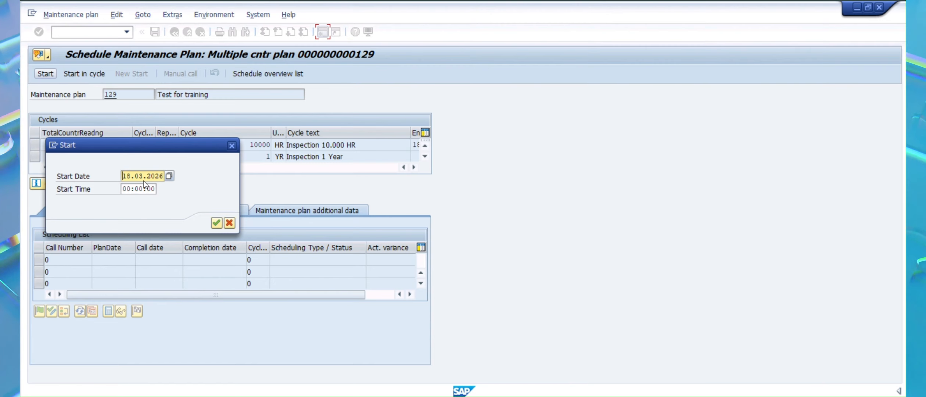
{"action": "left_click_drag", "start_coordinate": [124, 189], "coordinate": [174, 189]}
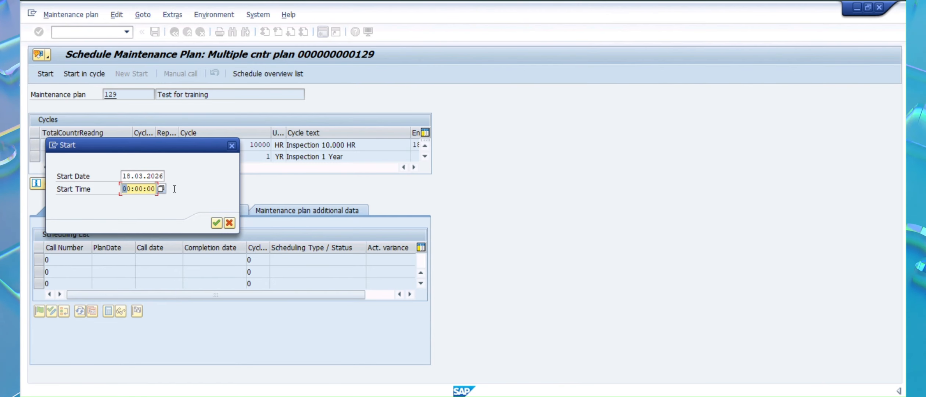
{"action": "key", "text": "Delete"}
{"action": "type", "text": "1"}
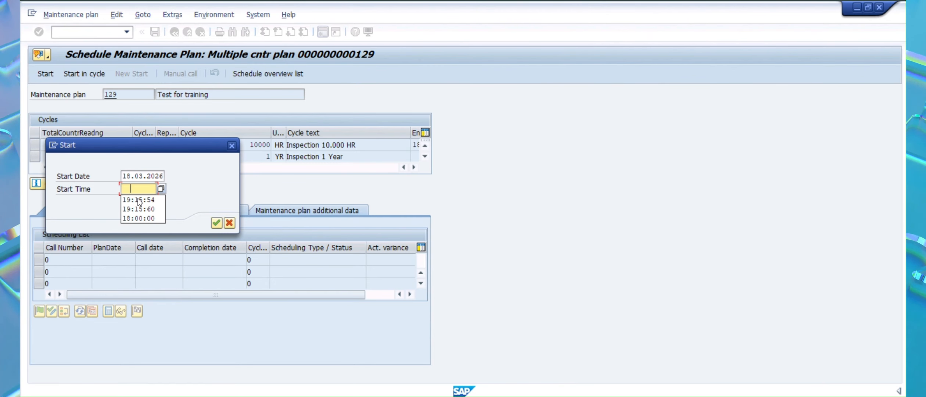
{"action": "left_click", "coordinate": [138, 201]}
{"action": "left_click", "coordinate": [140, 189]}
{"action": "key", "text": "Delete"}
{"action": "key", "text": "Delete"}
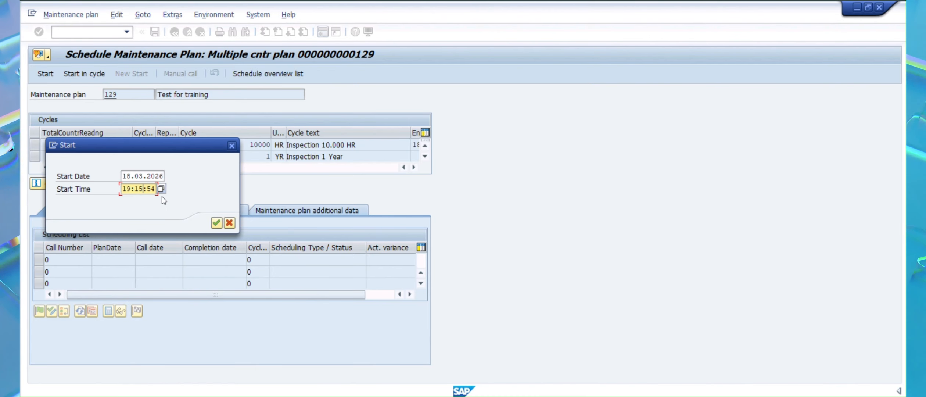
{"action": "type", "text": "7:"}
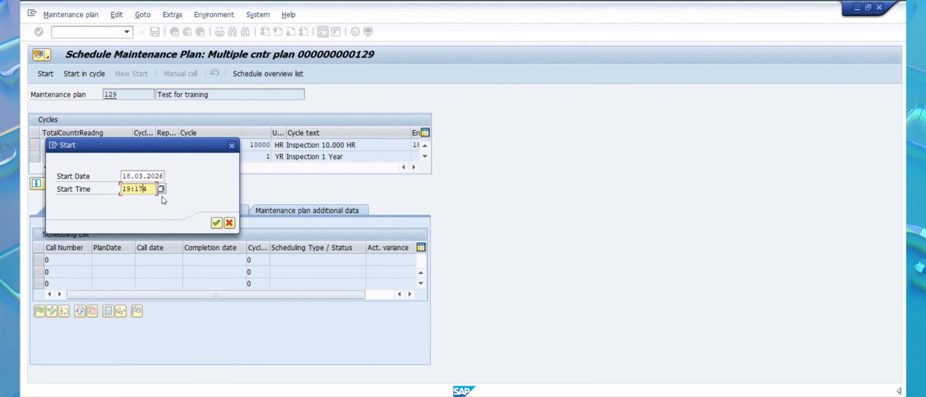
{"action": "type", "text": "41"}
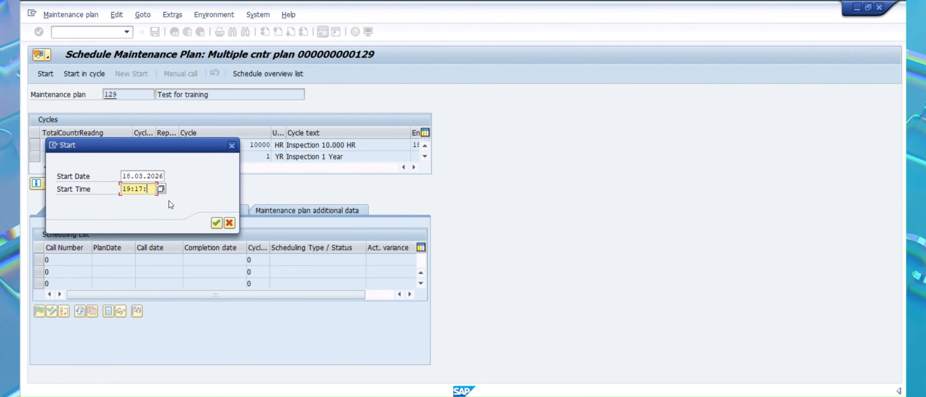
{"action": "key", "text": "Tab"}
{"action": "left_click", "coordinate": [216, 223]}
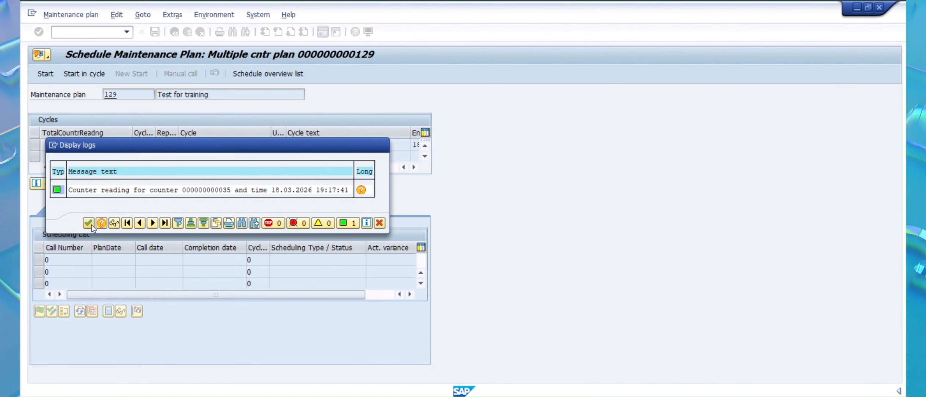
{"action": "left_click", "coordinate": [91, 224]}
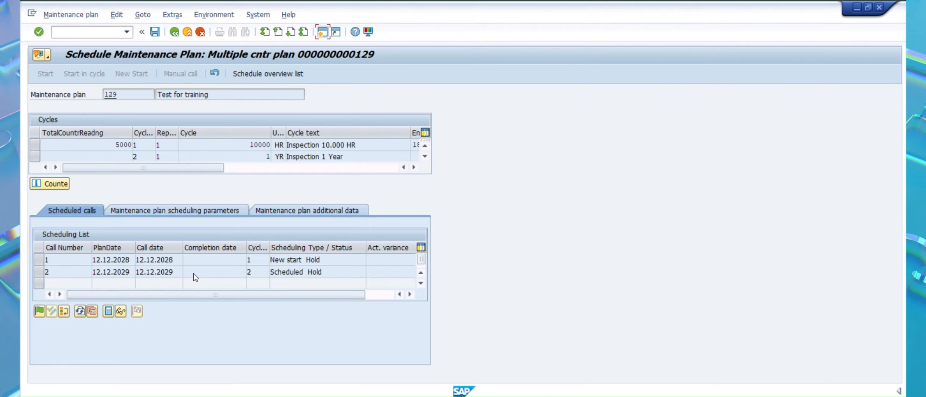
- Examine the scheduling records of call 1, including its next counter reading, and return to check its call date
{"action": "left_click", "coordinate": [39, 259]}
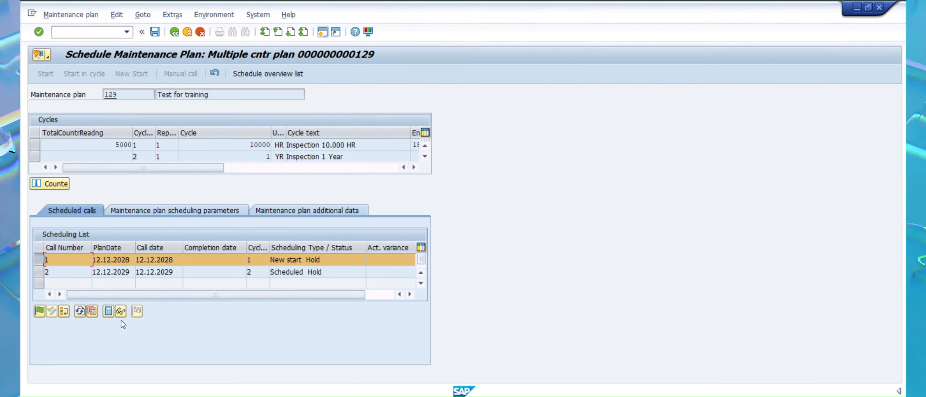
{"action": "left_click", "coordinate": [107, 312]}
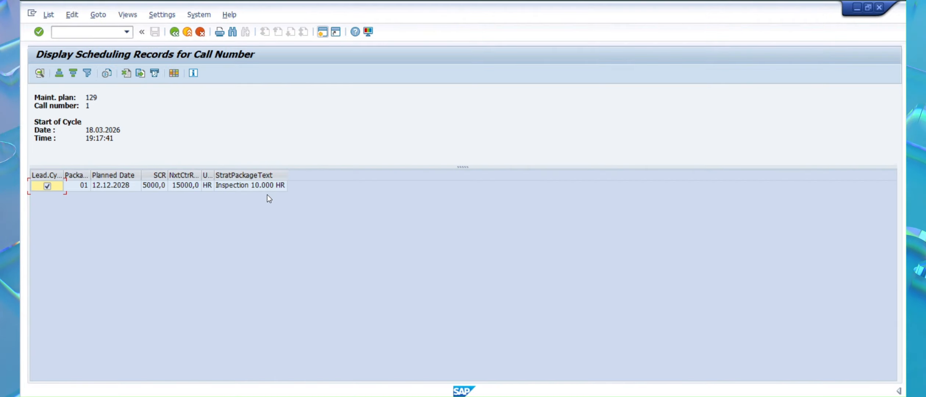
{"action": "left_click", "coordinate": [263, 185]}
{"action": "left_click", "coordinate": [179, 188]}
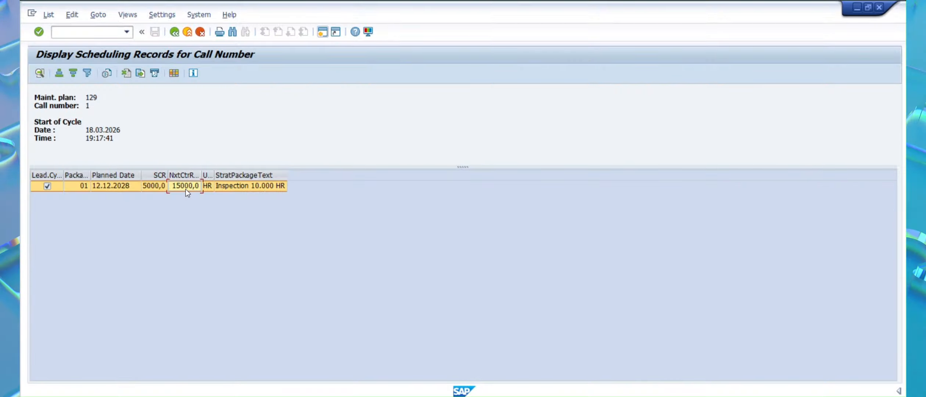
{"action": "left_click", "coordinate": [174, 31]}
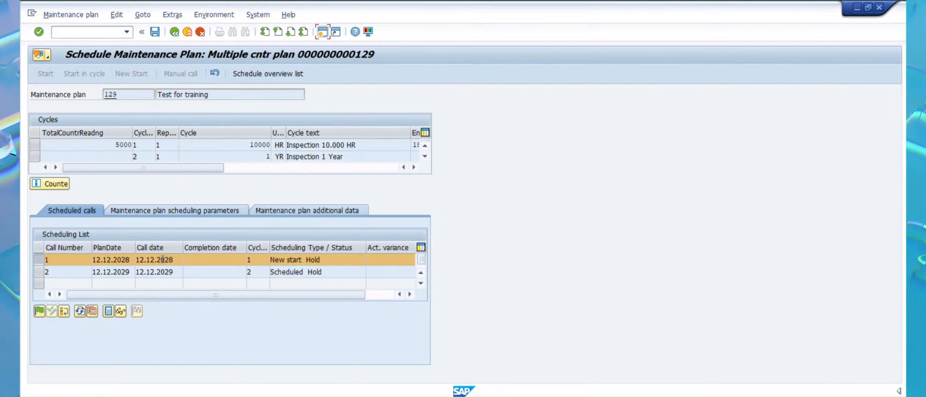
{"action": "double_click", "coordinate": [163, 259]}
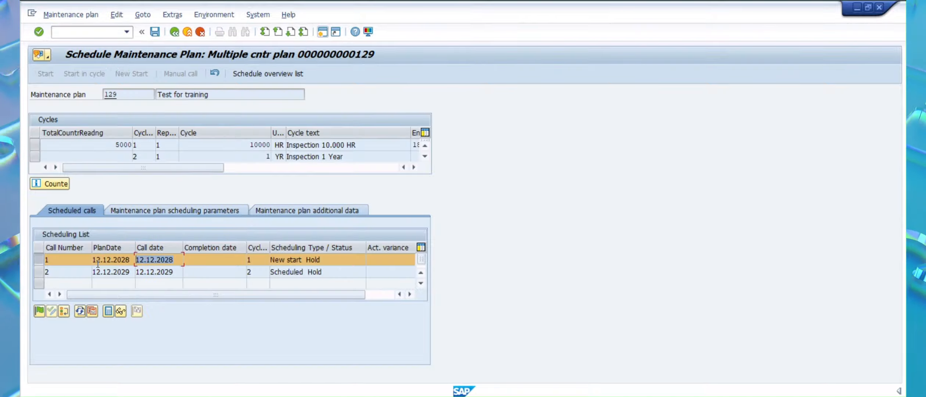
- Examine the scheduling records of call 2, checking its leading cycle and next counter reading, and return to the scheduling list
{"action": "left_click", "coordinate": [39, 272]}
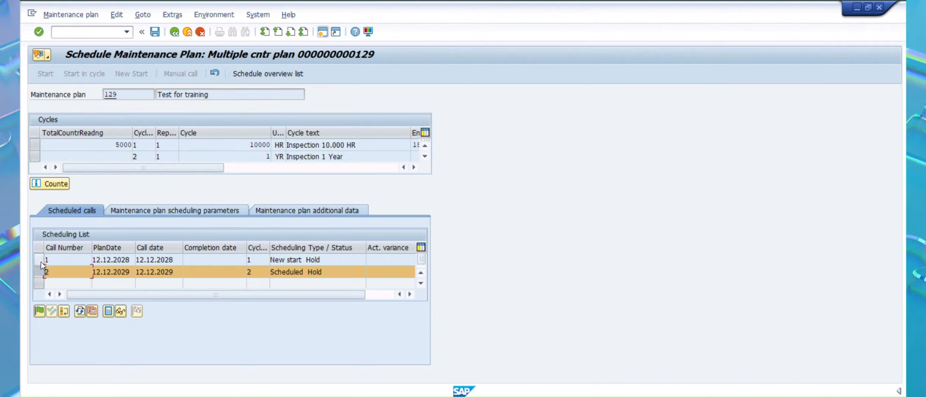
{"action": "left_click", "coordinate": [108, 313]}
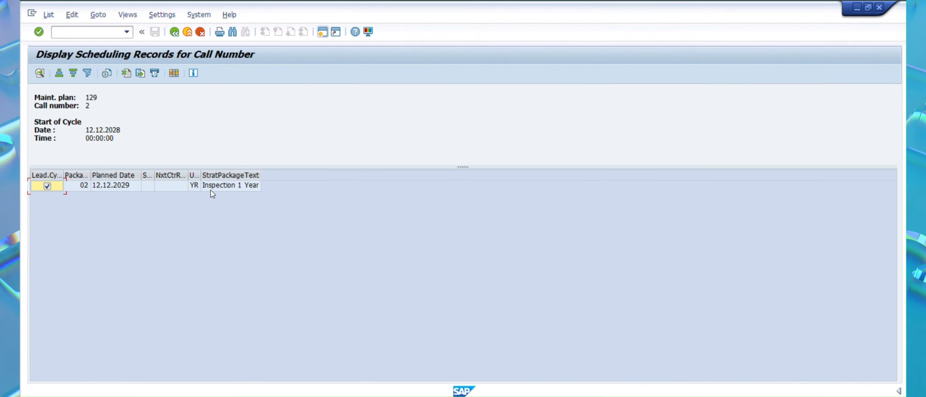
{"action": "left_click", "coordinate": [169, 187]}
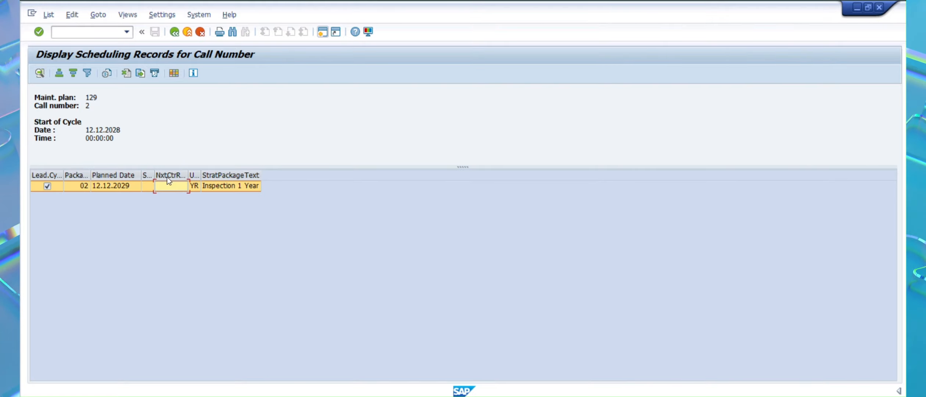
{"action": "left_click", "coordinate": [174, 33]}
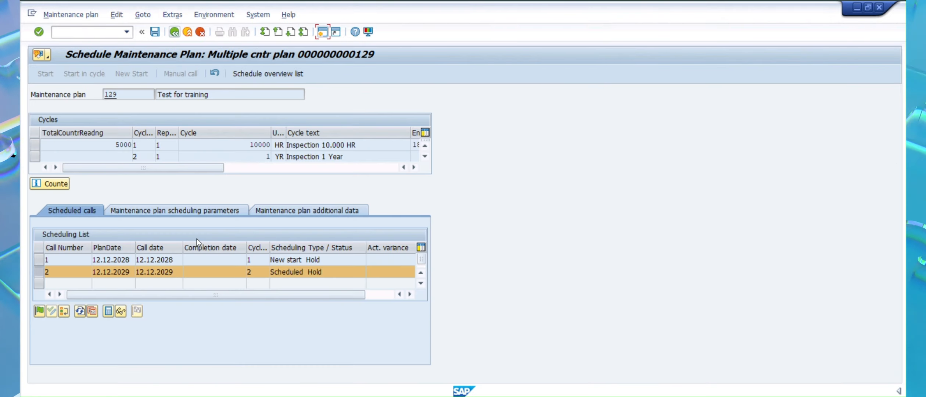
{"action": "left_click", "coordinate": [42, 260]}
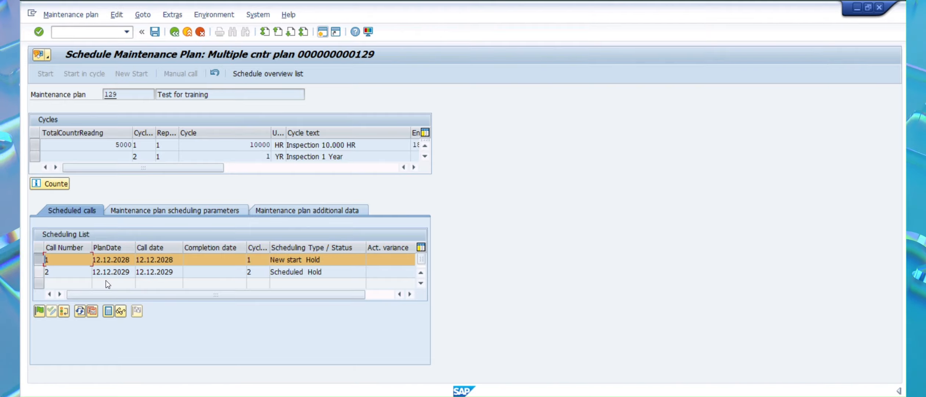
{"action": "left_click", "coordinate": [39, 272]}
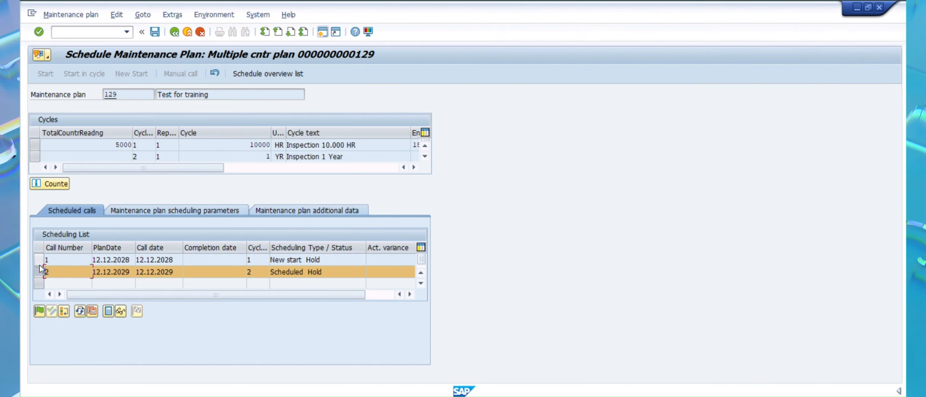
{"action": "left_click", "coordinate": [109, 313]}
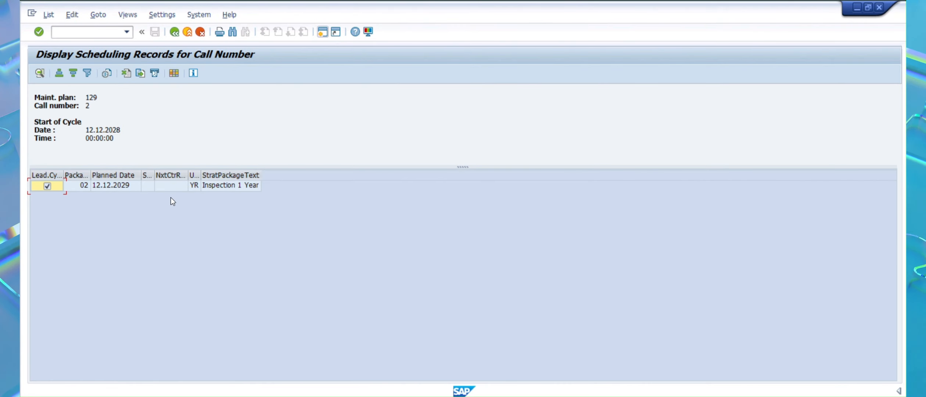
{"action": "left_click", "coordinate": [169, 186]}
{"action": "left_click", "coordinate": [174, 33]}
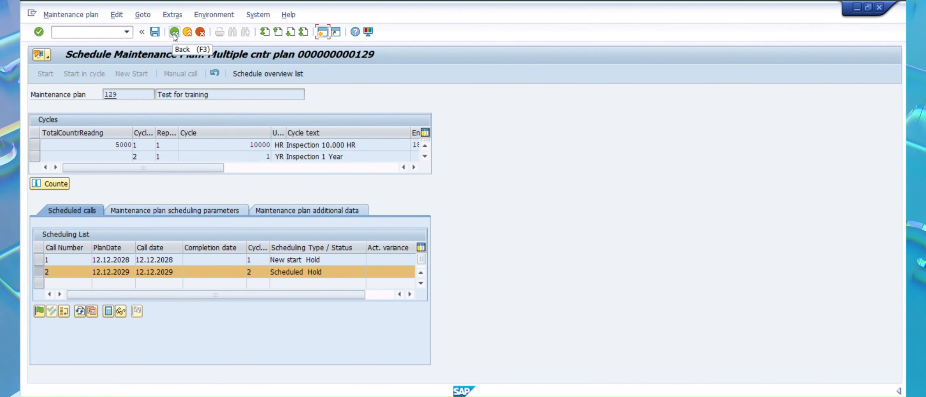
- Check the value of the yearly inspection cycle, and display the scheduling records of call 1 again
{"action": "double_click", "coordinate": [274, 156]}
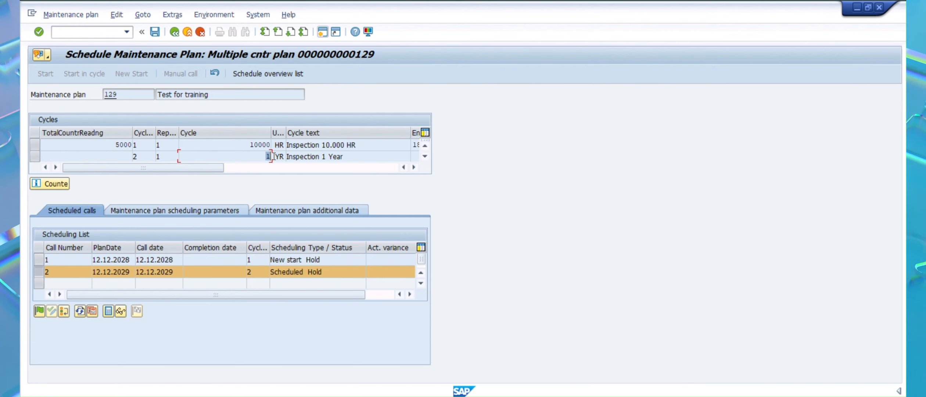
{"action": "left_click", "coordinate": [50, 259]}
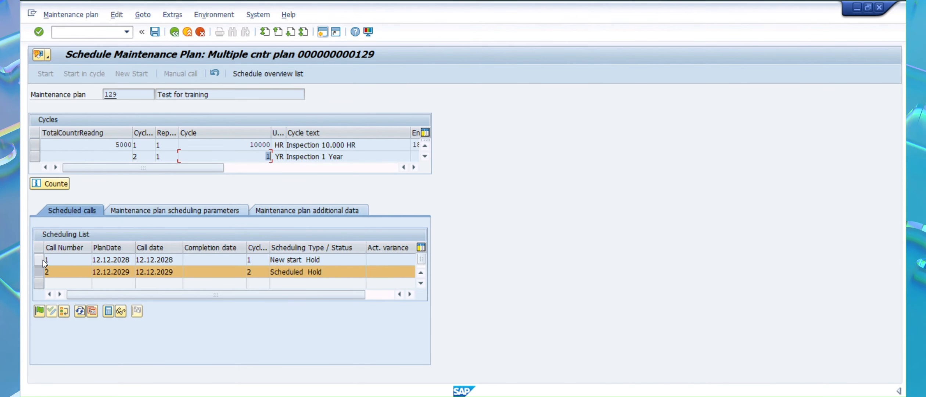
{"action": "left_click", "coordinate": [108, 311]}
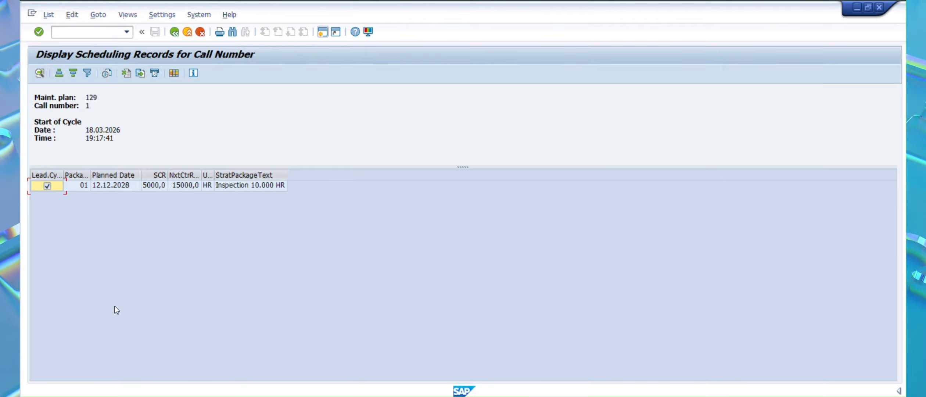
- Check the counter reading and next counter reading of call 1, and leave the scheduling of plan 129 without saving
{"action": "left_click", "coordinate": [153, 186]}
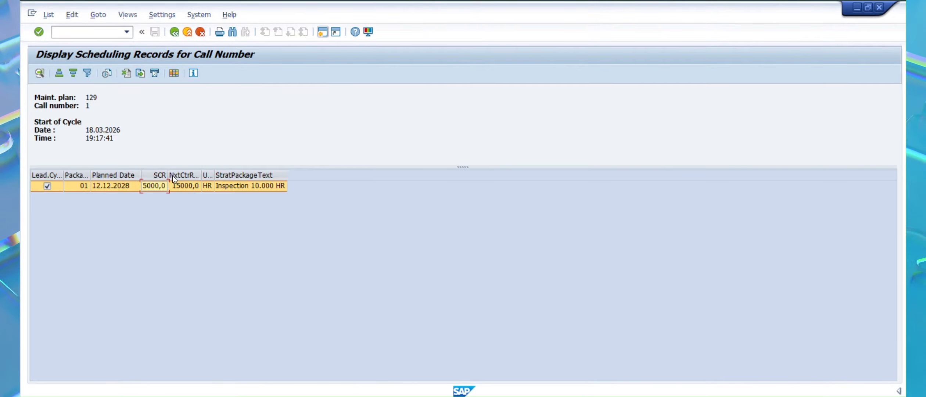
{"action": "left_click", "coordinate": [178, 185]}
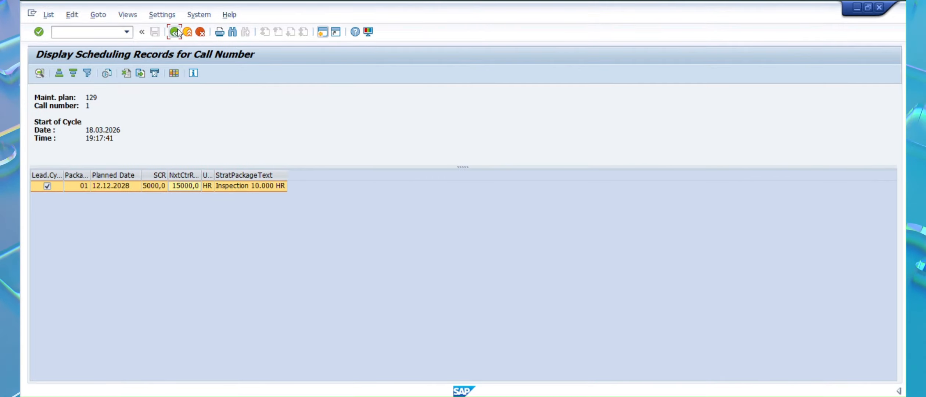
{"action": "left_click", "coordinate": [178, 31]}
{"action": "left_click", "coordinate": [177, 31]}
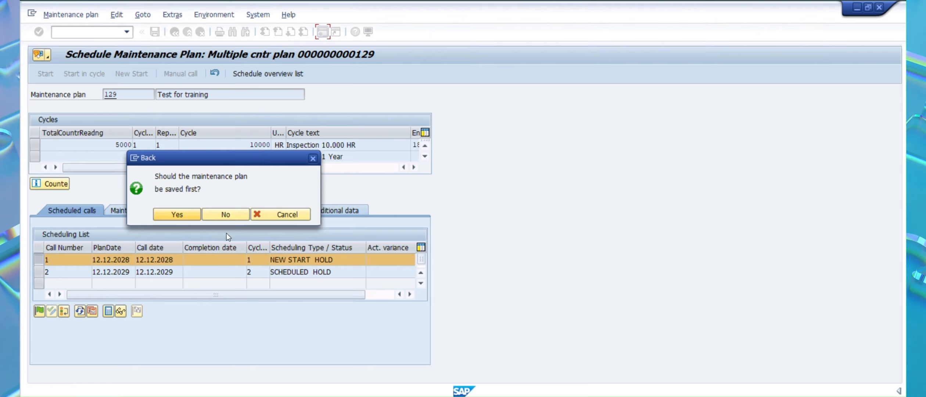
{"action": "left_click", "coordinate": [223, 216]}
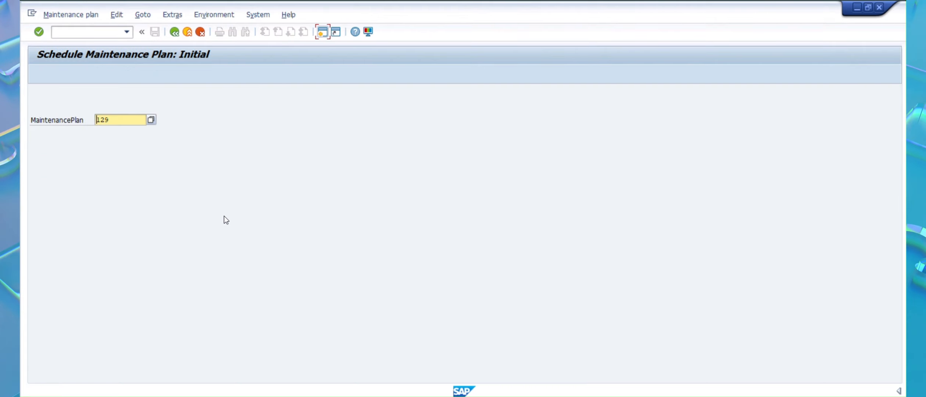
{"action": "left_click", "coordinate": [176, 31]}
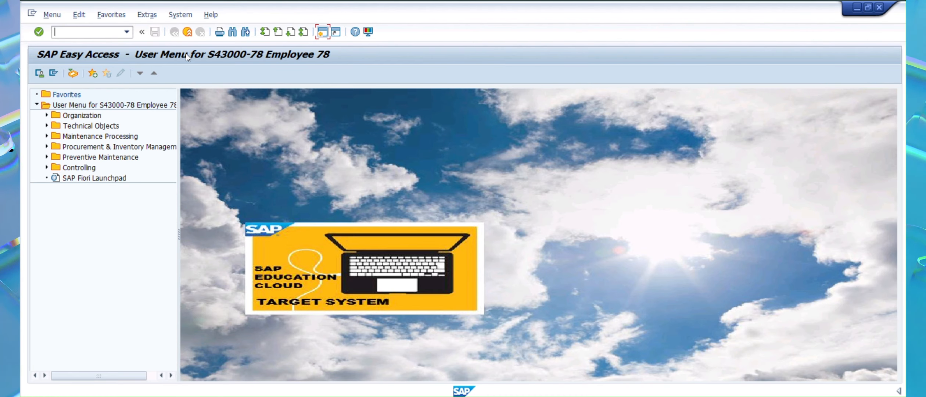
- Run the scheduling overview list with transaction IP24, choosing Maintenance Order (PM) as the maintenance plan category
{"action": "left_click", "coordinate": [95, 36]}
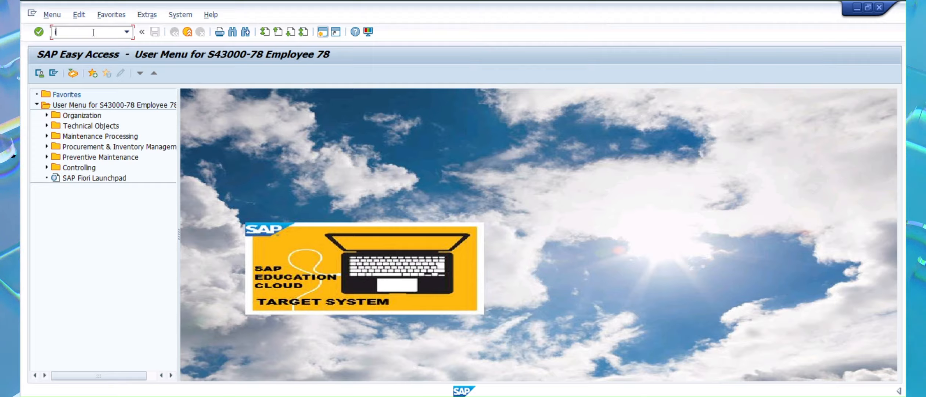
{"action": "type", "text": "ip24"}
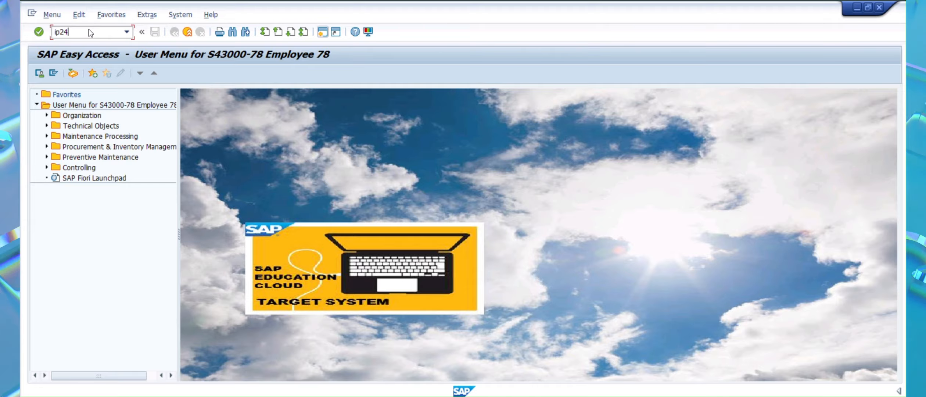
{"action": "key", "text": "Return"}
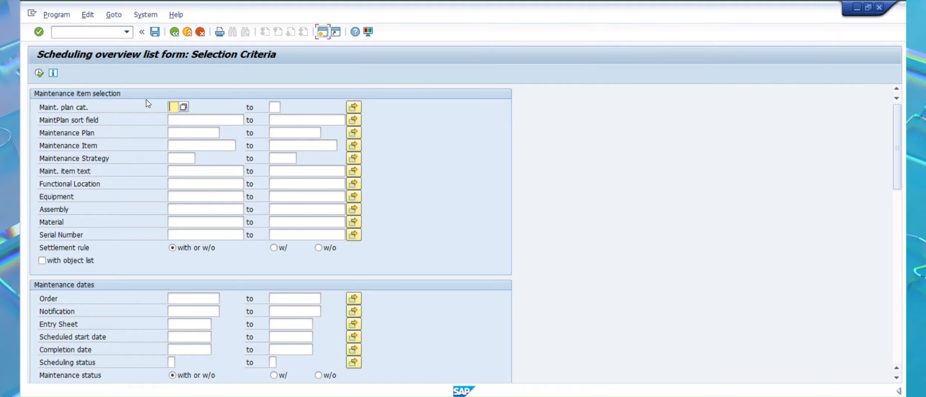
{"action": "left_click", "coordinate": [186, 106]}
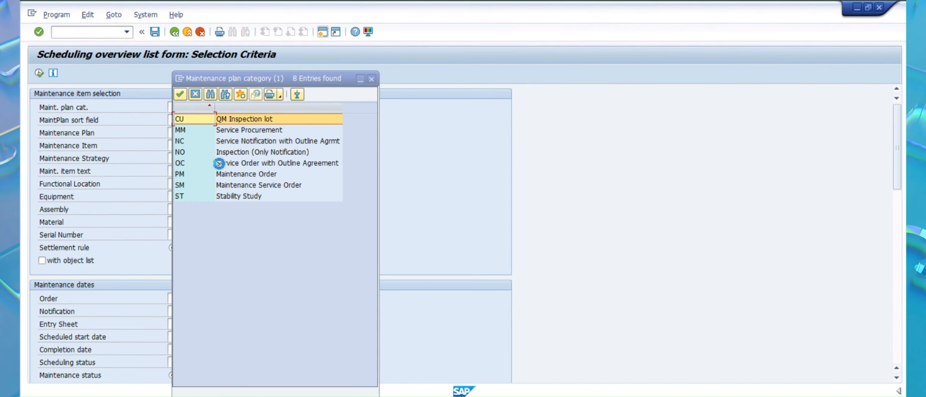
{"action": "double_click", "coordinate": [253, 177]}
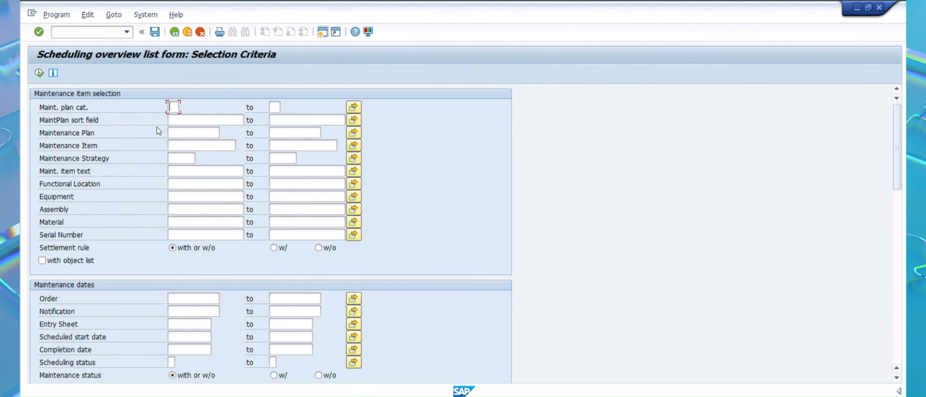
{"action": "left_click", "coordinate": [40, 74]}
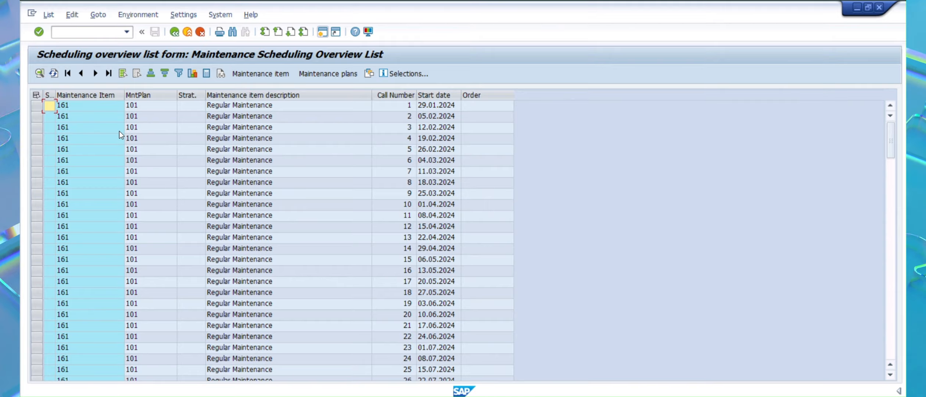
- Display maintenance plan 101 from the scheduling overview list, and check the reference equipment of its item
{"action": "left_click", "coordinate": [142, 109]}
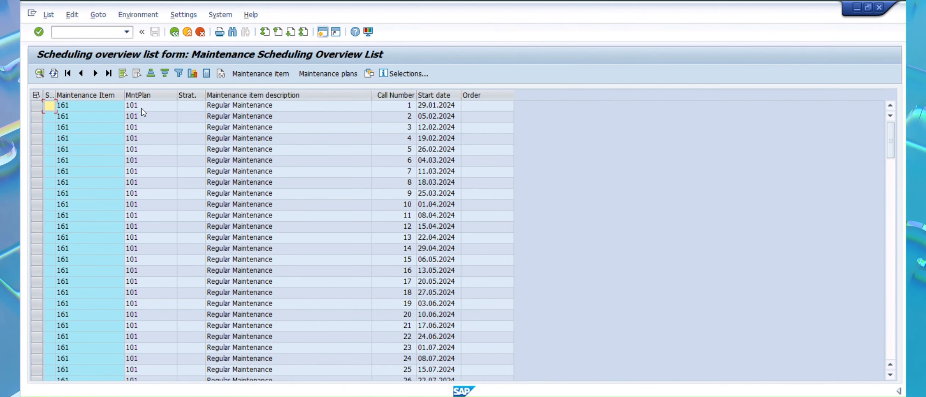
{"action": "double_click", "coordinate": [142, 108]}
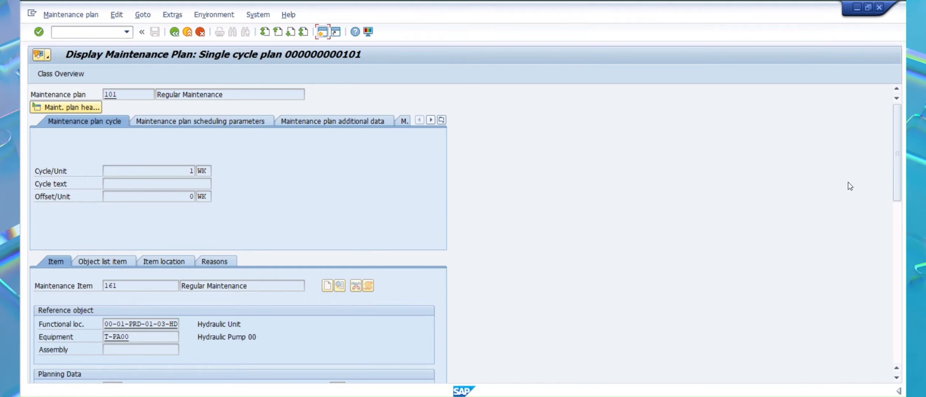
{"action": "left_click", "coordinate": [112, 338]}
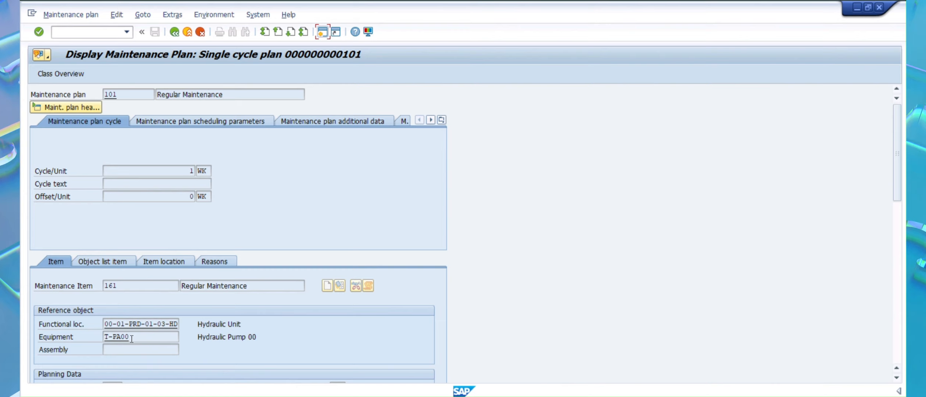
{"action": "double_click", "coordinate": [112, 337]}
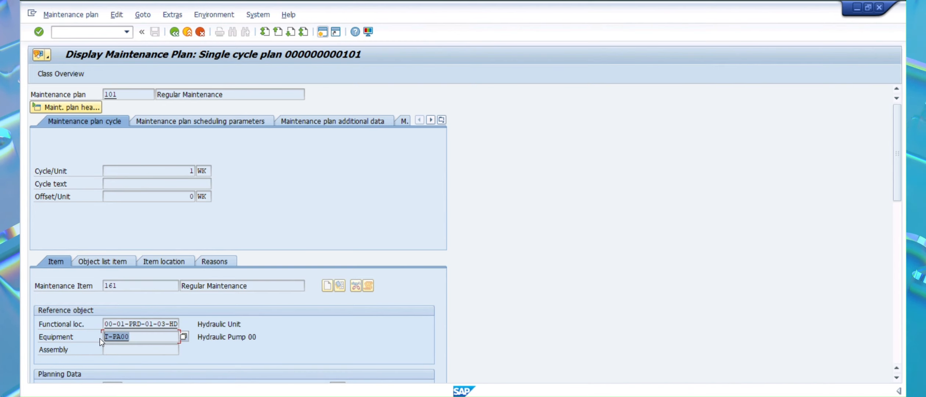
- Open maintenance plan 101 for changes with transaction IP02, and check its equipment and cycle
{"action": "left_click", "coordinate": [100, 31]}
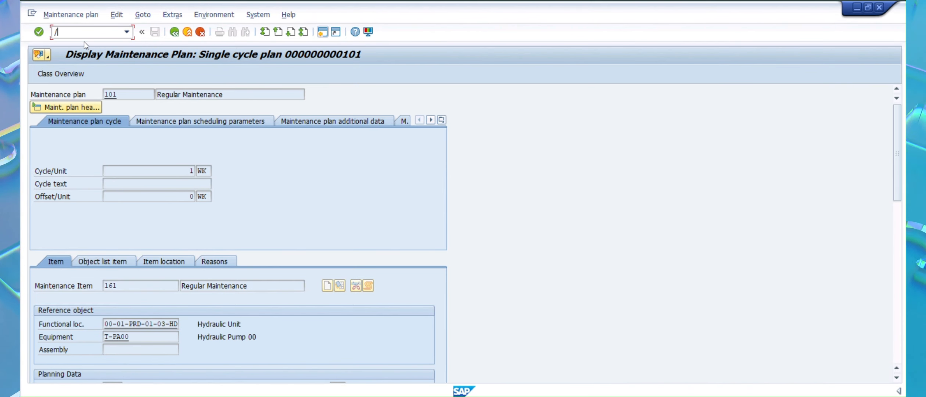
{"action": "type", "text": "/nip02"}
{"action": "key", "text": "Return"}
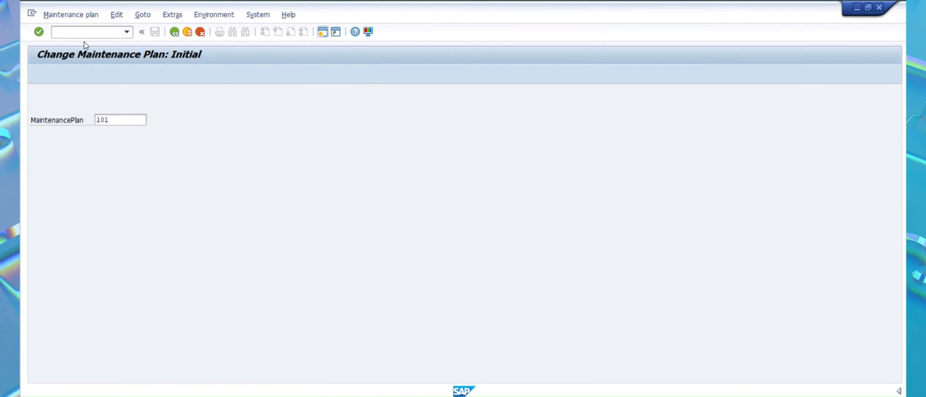
{"action": "key", "text": "Return"}
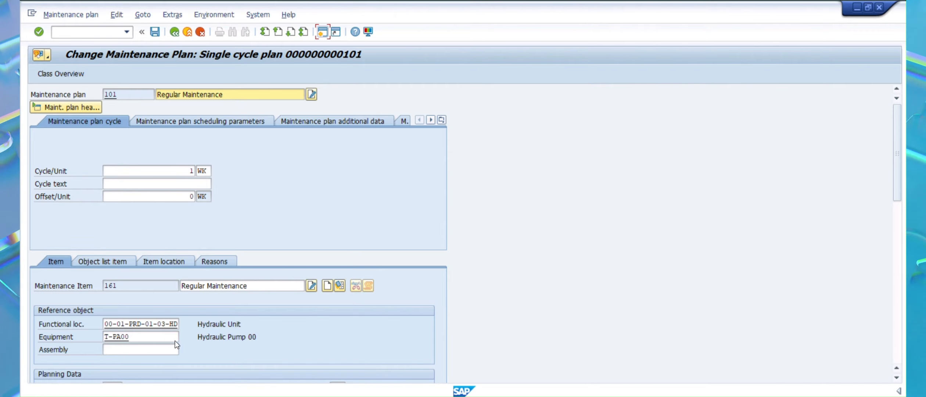
{"action": "left_click", "coordinate": [112, 338]}
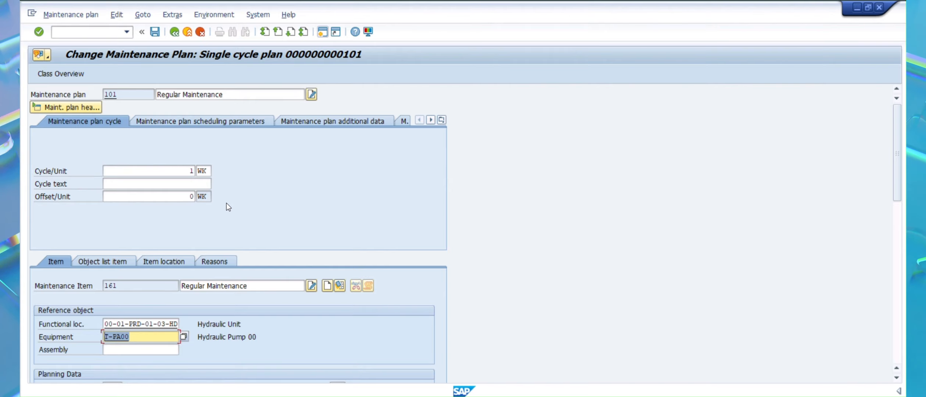
{"action": "left_click", "coordinate": [194, 171]}
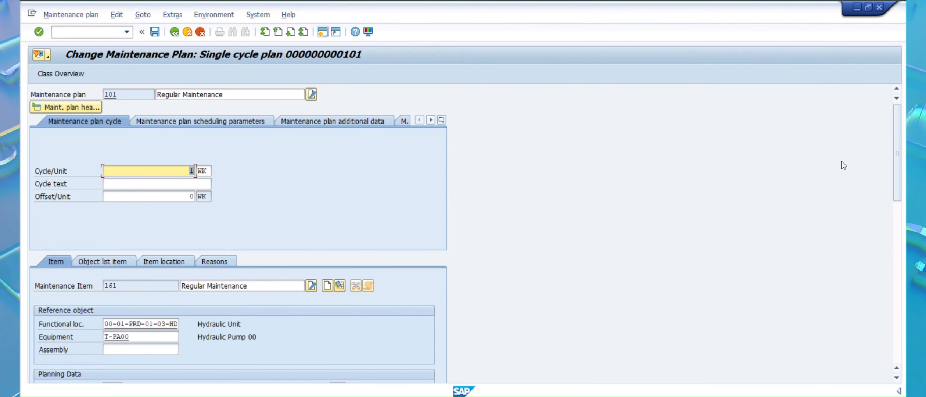
- Add a second maintenance item for equipment MOT100 to plan 101, and review its reference object and planning data
{"action": "left_click_drag", "start_coordinate": [899, 164], "coordinate": [898, 185]}
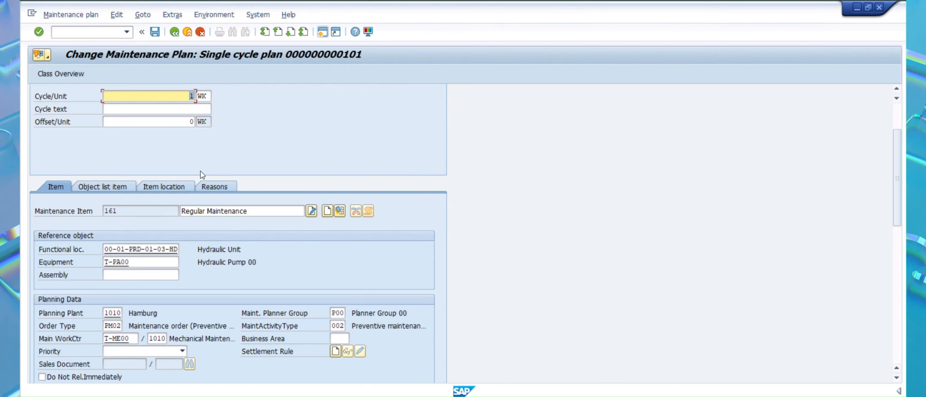
{"action": "left_click", "coordinate": [329, 214]}
{"action": "left_click", "coordinate": [124, 262]}
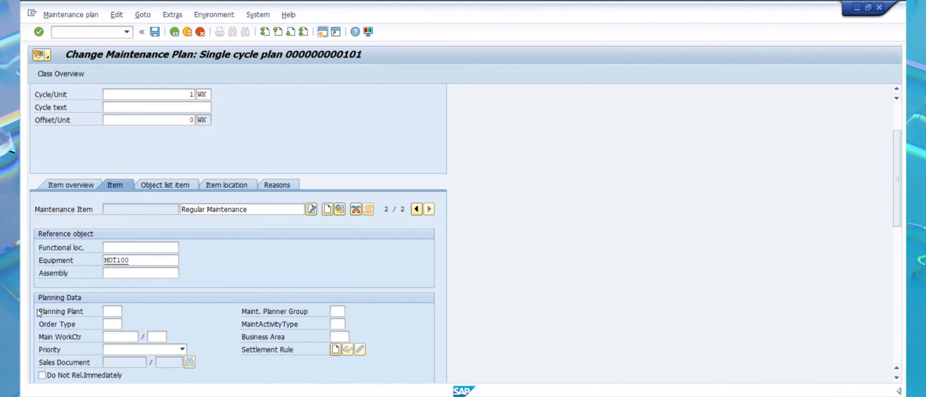
{"action": "key", "text": "Return"}
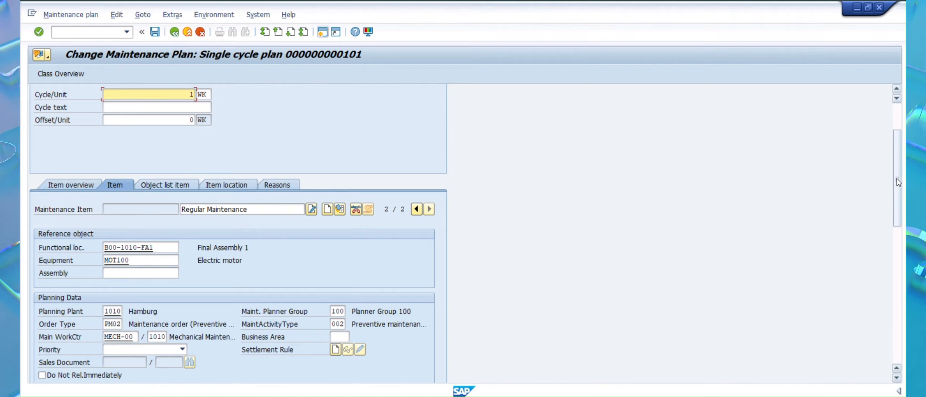
{"action": "scroll", "coordinate": [898, 168], "scroll_direction": "up", "scroll_amount": 2}
{"action": "scroll", "coordinate": [903, 161], "scroll_direction": "up", "scroll_amount": 2}
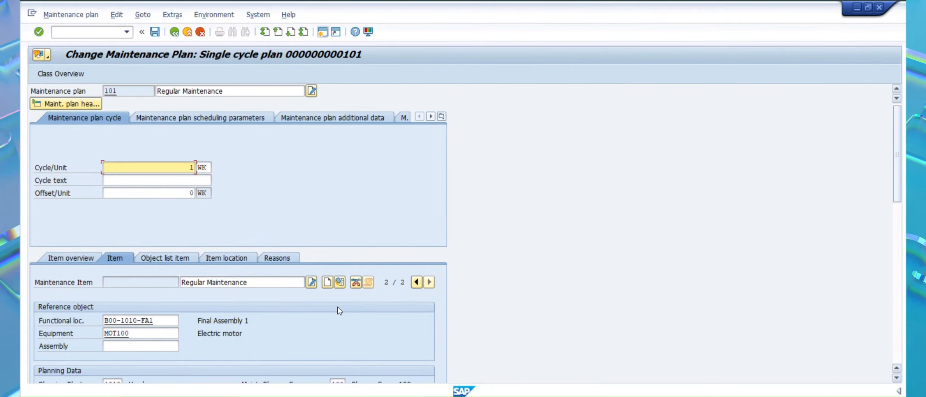
{"action": "left_click_drag", "start_coordinate": [897, 127], "coordinate": [894, 174]}
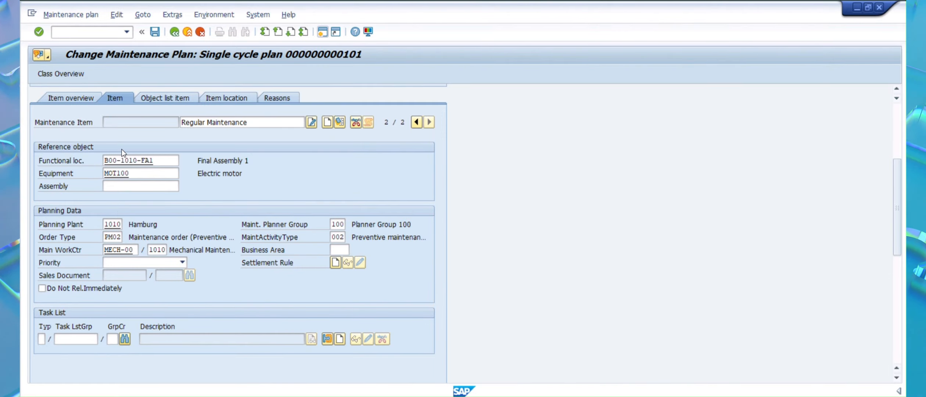
{"action": "left_click", "coordinate": [132, 176]}
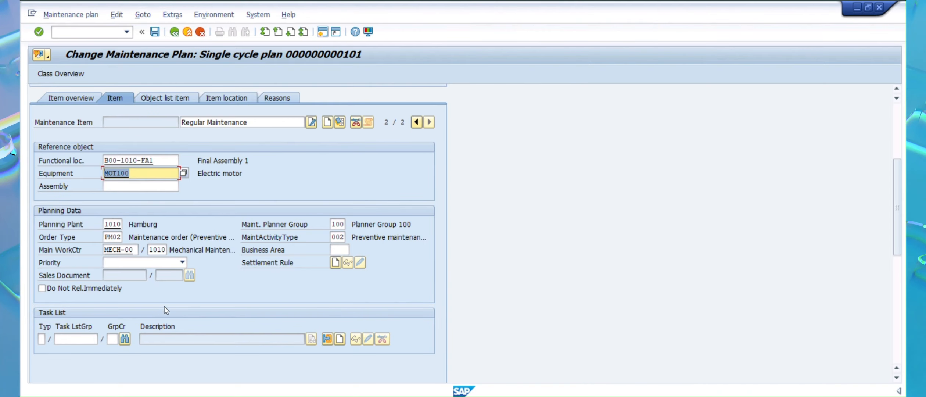
- Check the item overview of plan 101, and display the details of the new item at functional location B00-1010-FA1
{"action": "left_click", "coordinate": [76, 98]}
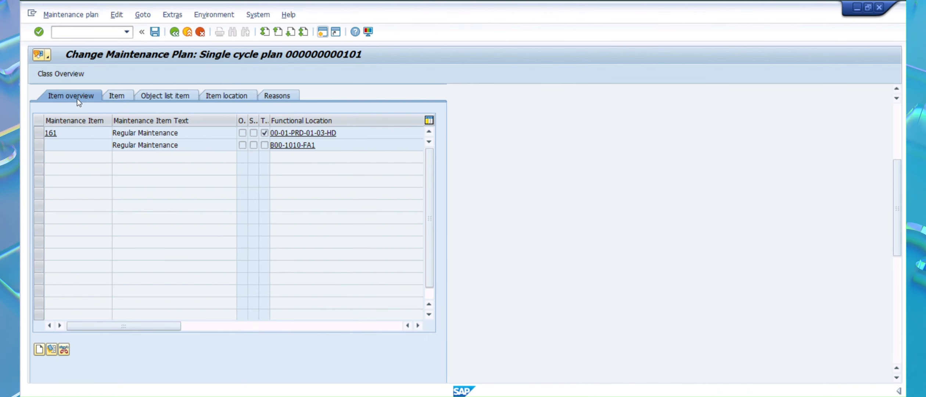
{"action": "left_click", "coordinate": [113, 94]}
{"action": "left_click", "coordinate": [296, 325]}
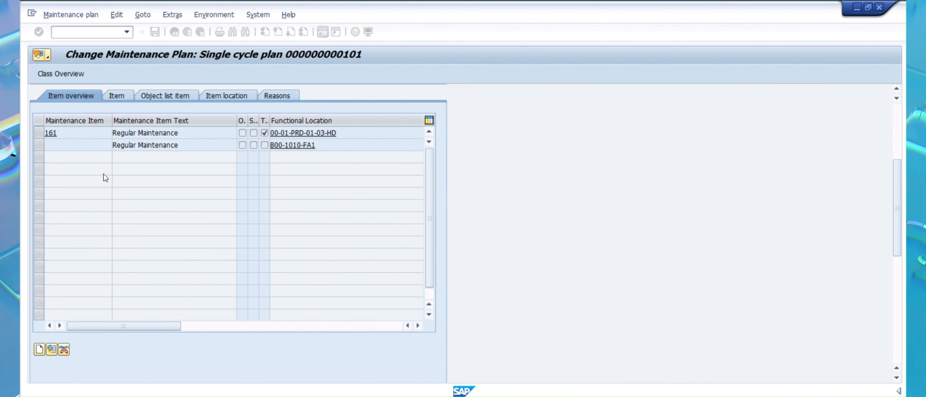
{"action": "left_click", "coordinate": [38, 145]}
{"action": "left_click", "coordinate": [115, 94]}
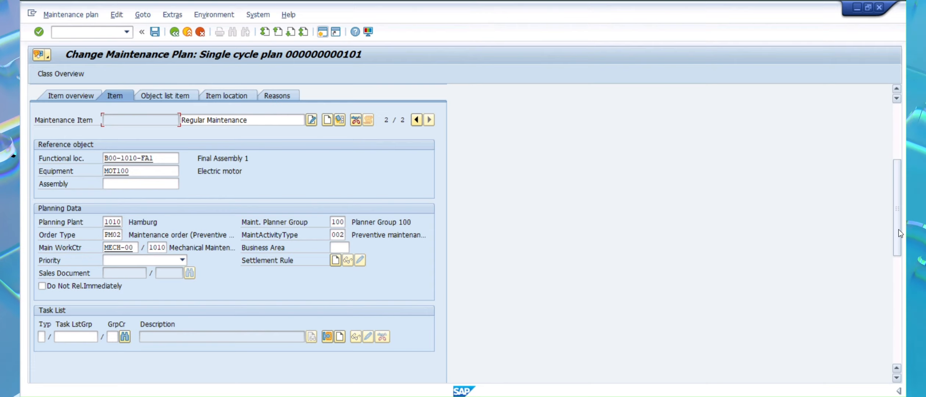
- Save maintenance plan 101 and reopen it for changes
{"action": "left_click_drag", "start_coordinate": [899, 229], "coordinate": [897, 173]}
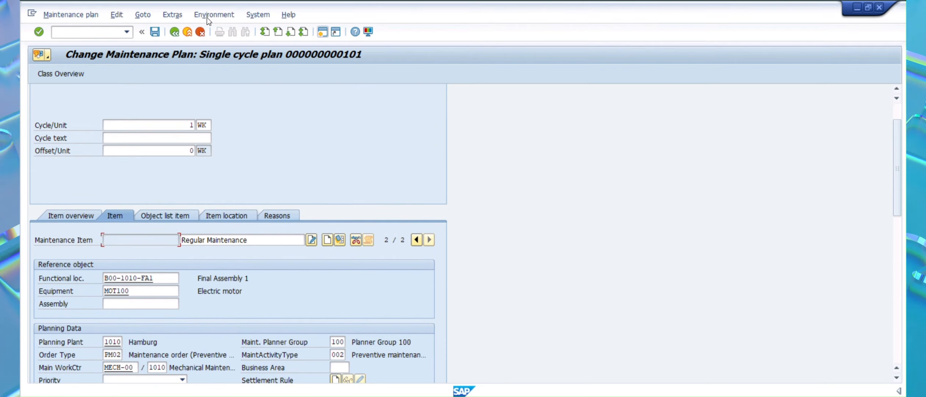
{"action": "left_click", "coordinate": [154, 32]}
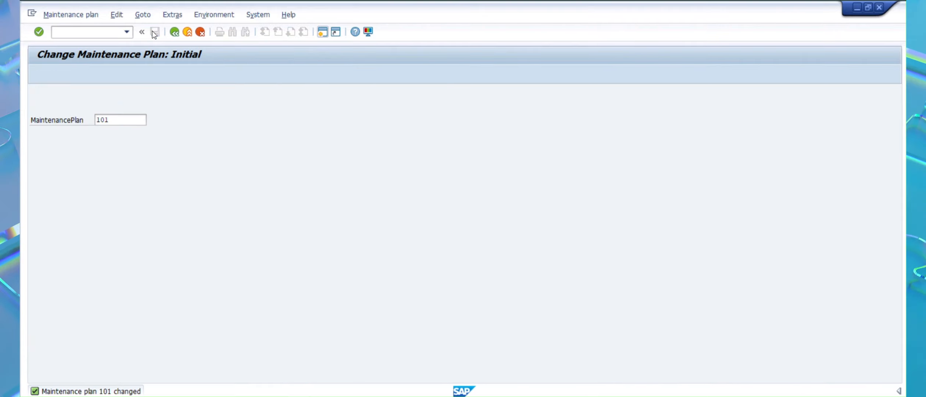
{"action": "key", "text": "Return"}
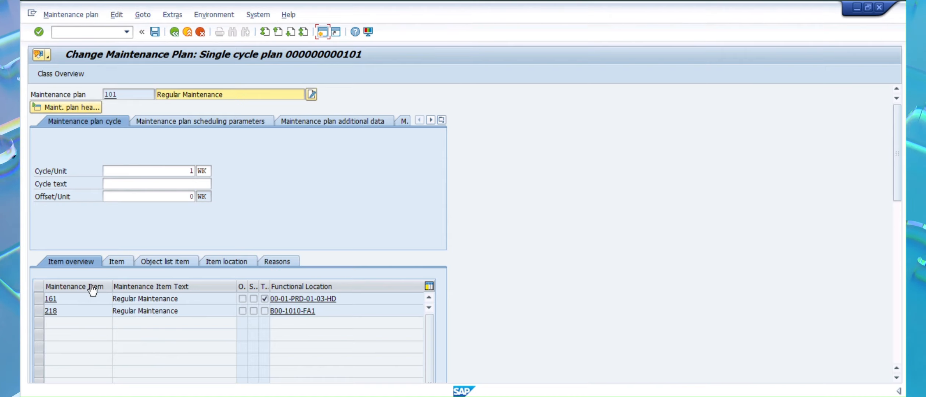
- Select maintenance item 218 in the item overview and display its details
{"action": "left_click", "coordinate": [109, 263]}
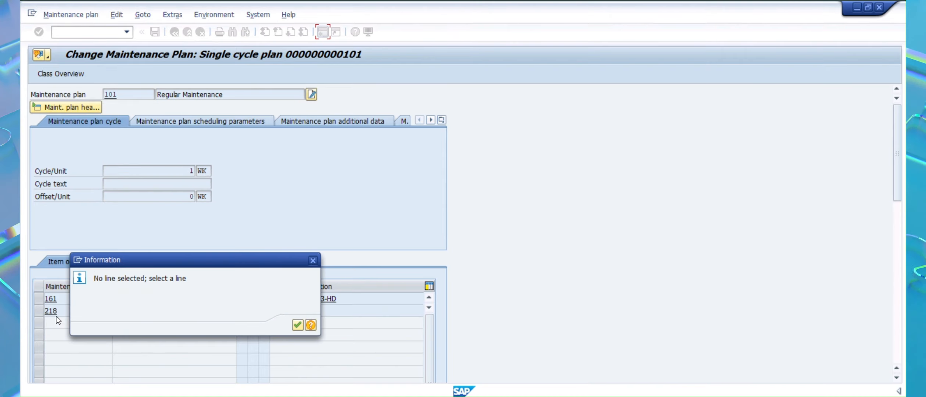
{"action": "left_click", "coordinate": [295, 326]}
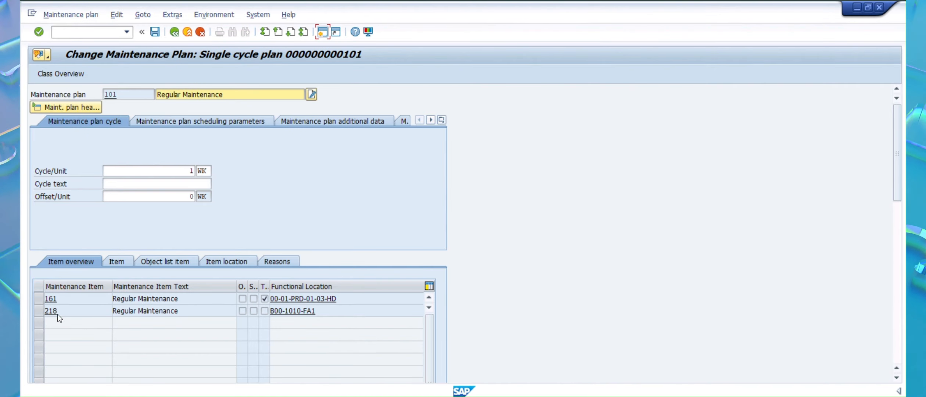
{"action": "left_click", "coordinate": [37, 313]}
{"action": "left_click", "coordinate": [124, 263]}
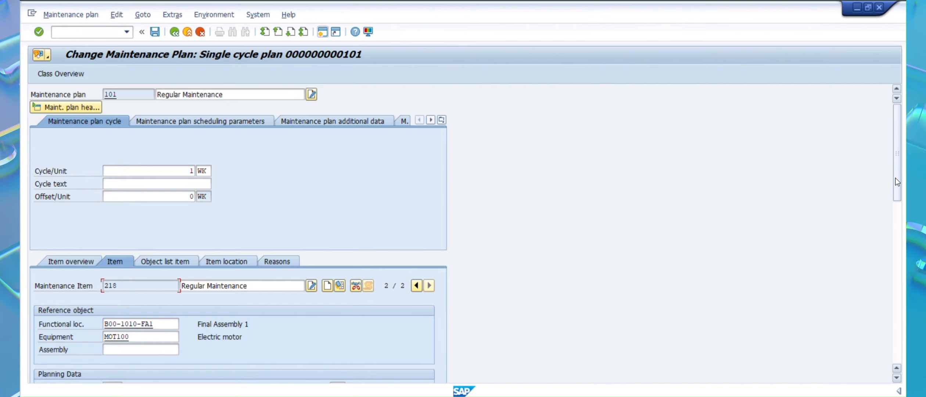
- Open the object list of maintenance item 218 and enter P-1000 as its first equipment
{"action": "scroll", "coordinate": [895, 178], "scroll_direction": "down", "scroll_amount": 3}
{"action": "left_click", "coordinate": [173, 206]}
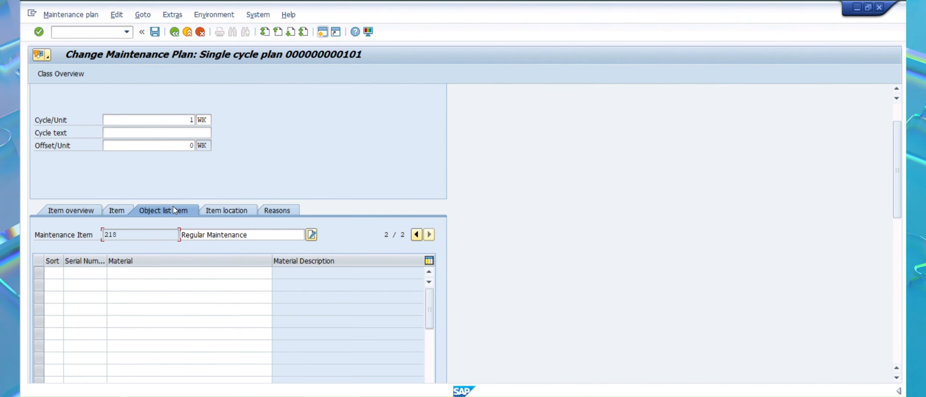
{"action": "left_click_drag", "start_coordinate": [896, 161], "coordinate": [898, 185]}
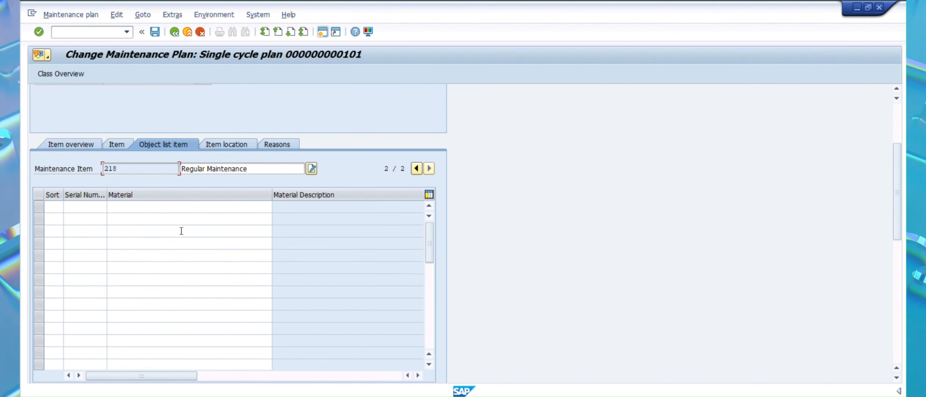
{"action": "left_click_drag", "start_coordinate": [170, 377], "coordinate": [219, 378]}
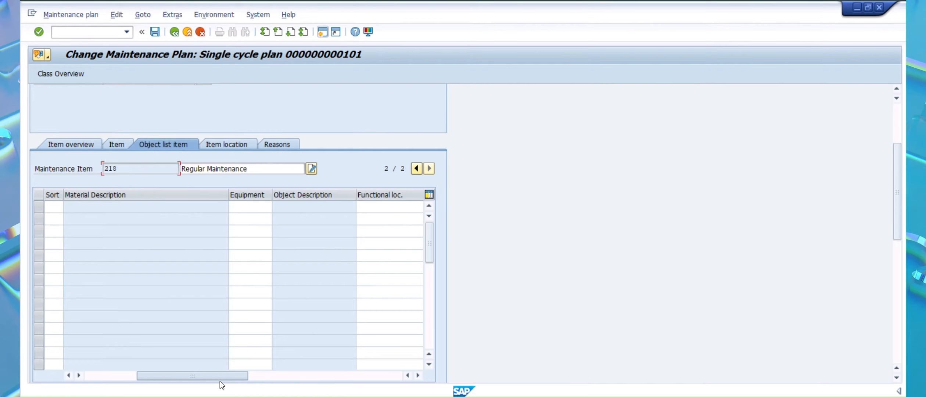
{"action": "left_click", "coordinate": [248, 209]}
{"action": "type", "text": "p"}
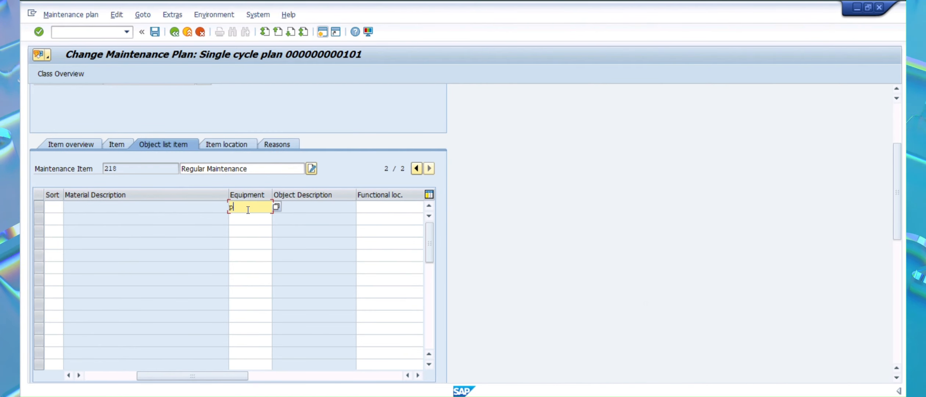
{"action": "type", "text": "*1060"}
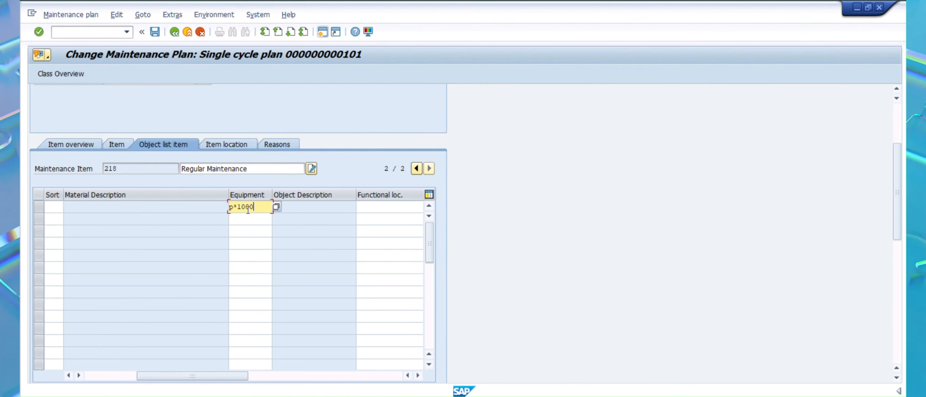
{"action": "key", "text": "BackSpace"}
{"action": "type", "text": "-"}
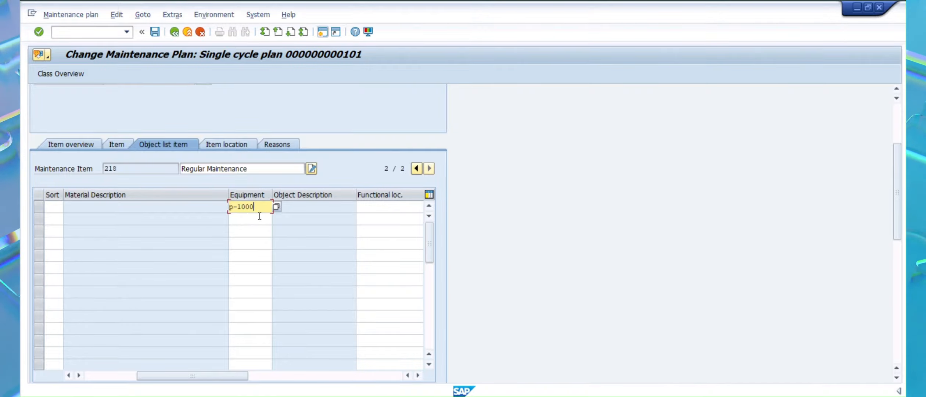
- Add equipment P-1100 as the second object list entry of item 218, picking it from the equipment search results
{"action": "left_click", "coordinate": [259, 216]}
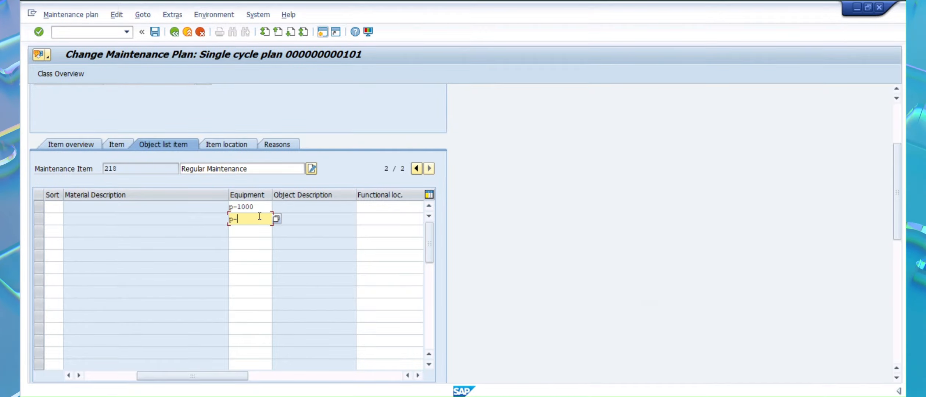
{"action": "key", "text": "Return"}
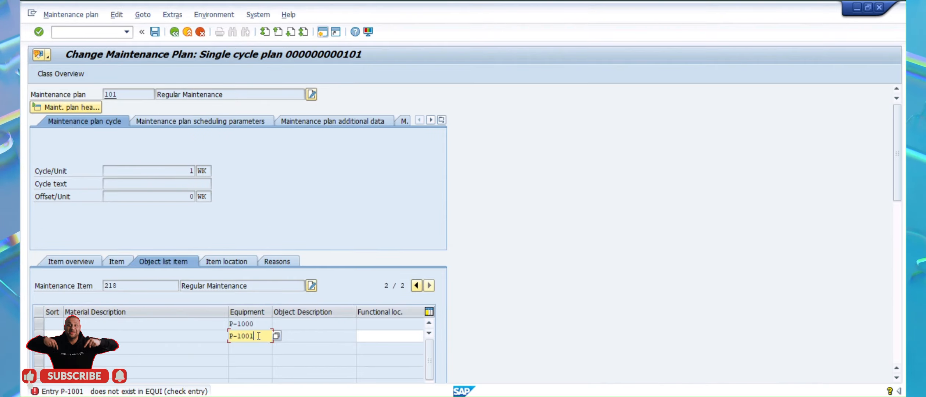
{"action": "key", "text": "BackSpace"}
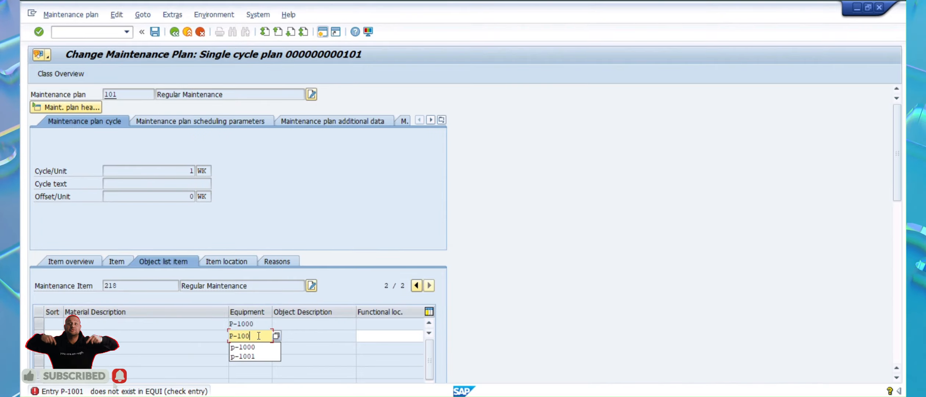
{"action": "type", "text": "*"}
{"action": "key", "text": "F4"}
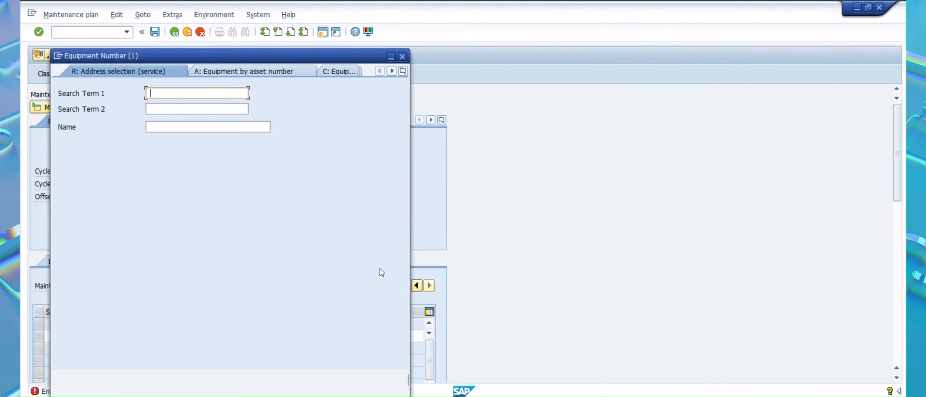
{"action": "left_click", "coordinate": [367, 381]}
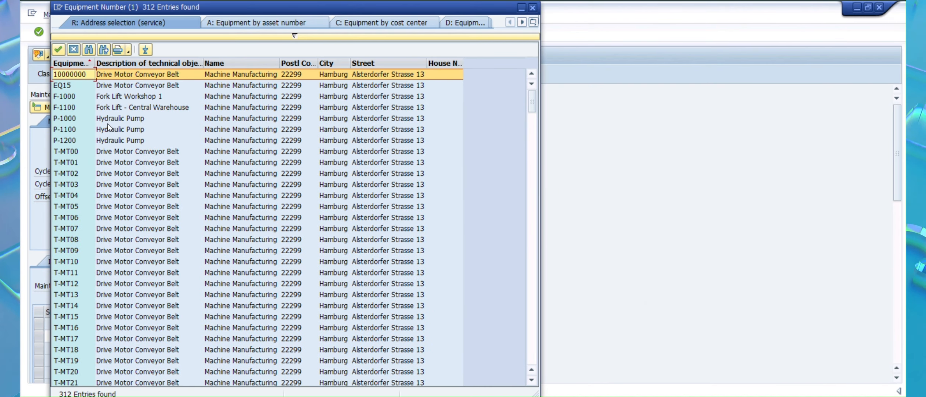
{"action": "double_click", "coordinate": [112, 133]}
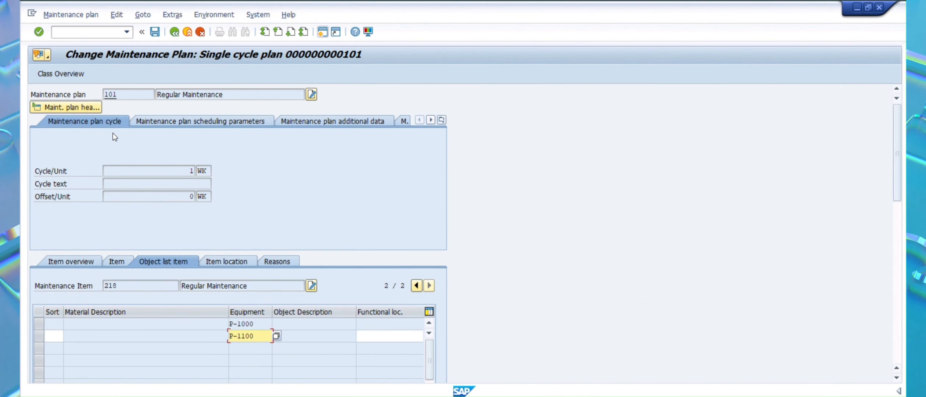
{"action": "key", "text": "Return"}
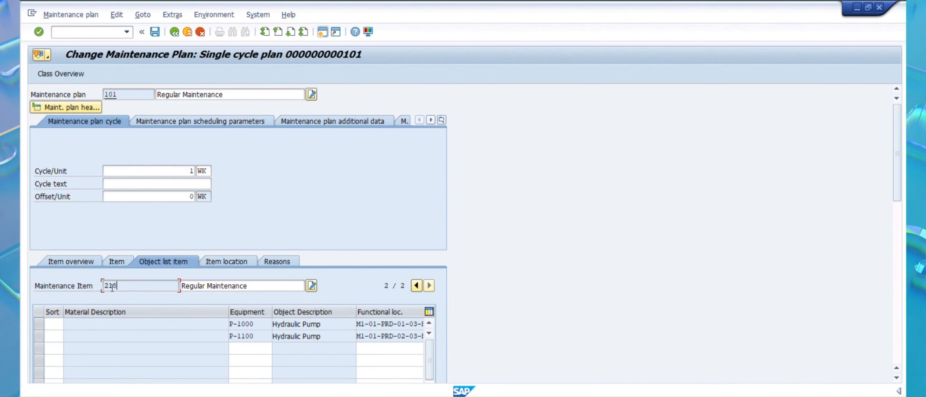
- Save maintenance plan 101 and start mass scheduling of maintenance plans with transaction /nip30
{"action": "left_click_drag", "start_coordinate": [108, 288], "coordinate": [106, 288]}
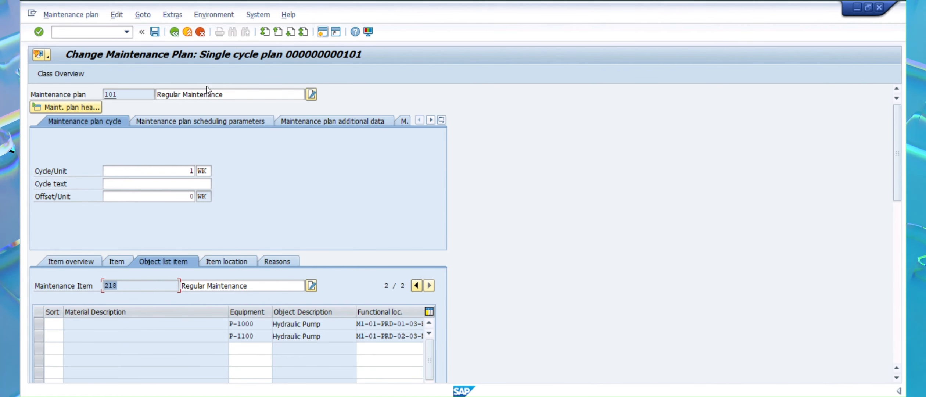
{"action": "left_click", "coordinate": [174, 32]}
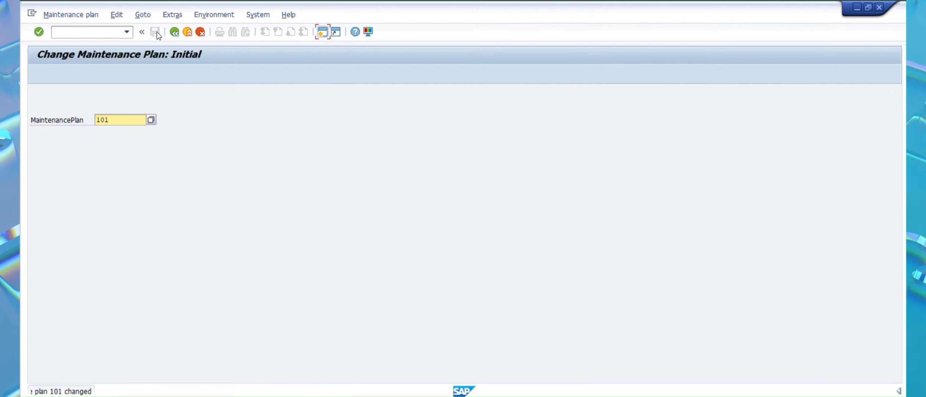
{"action": "left_click", "coordinate": [77, 31]}
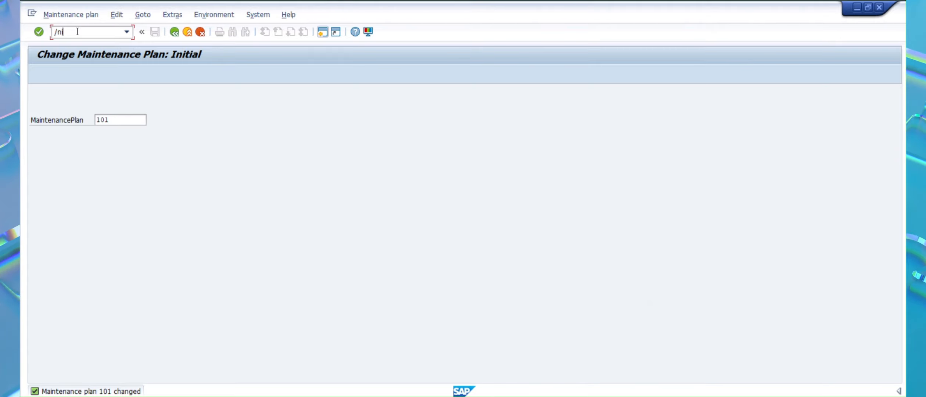
{"action": "type", "text": "ip30"}
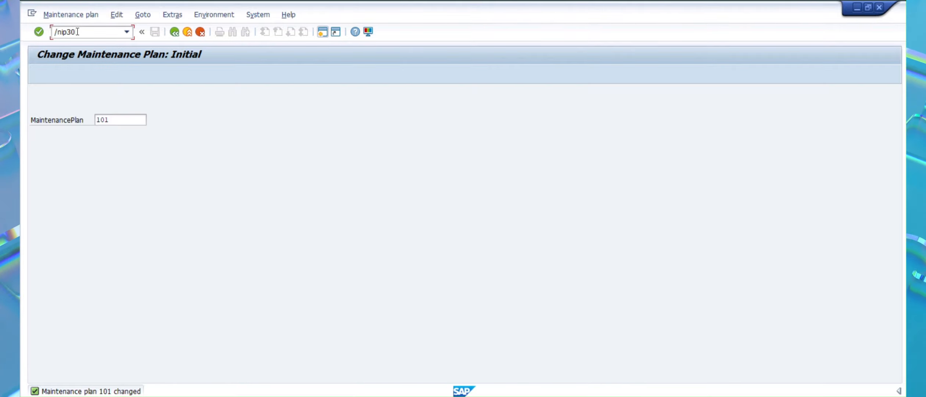
{"action": "key", "text": "Return"}
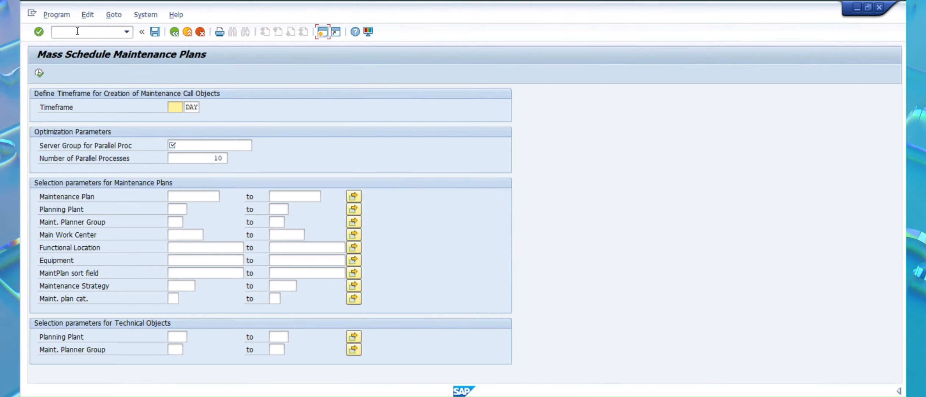
- Set the mass scheduling timeframe to 15 days and choose server group 390 for parallel processing
{"action": "left_click", "coordinate": [175, 107]}
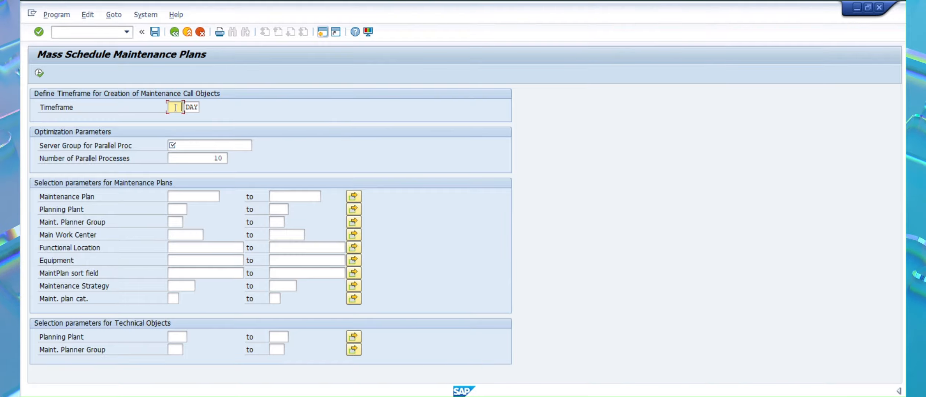
{"action": "type", "text": "15"}
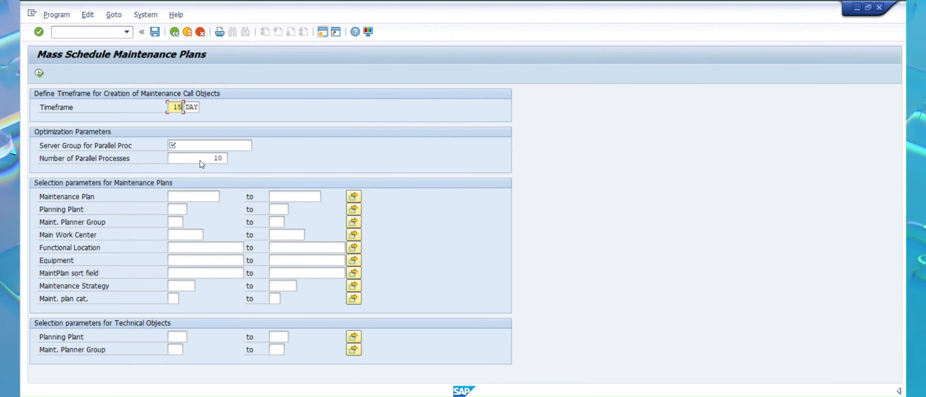
{"action": "left_click", "coordinate": [195, 147]}
{"action": "left_click", "coordinate": [257, 146]}
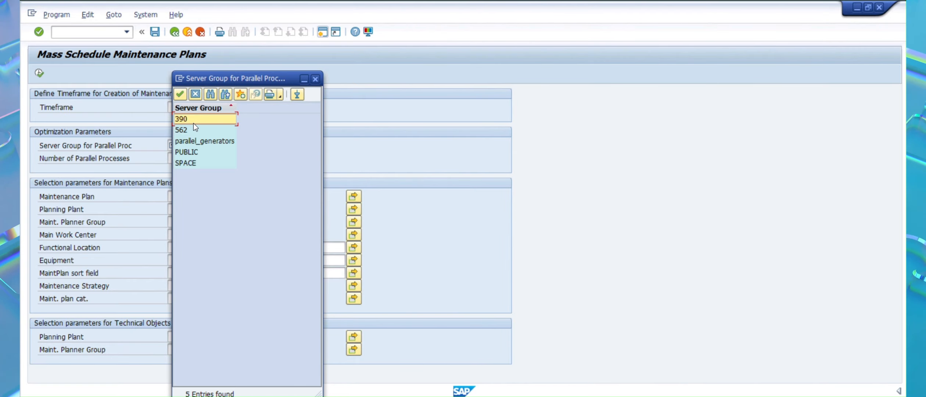
{"action": "double_click", "coordinate": [192, 122]}
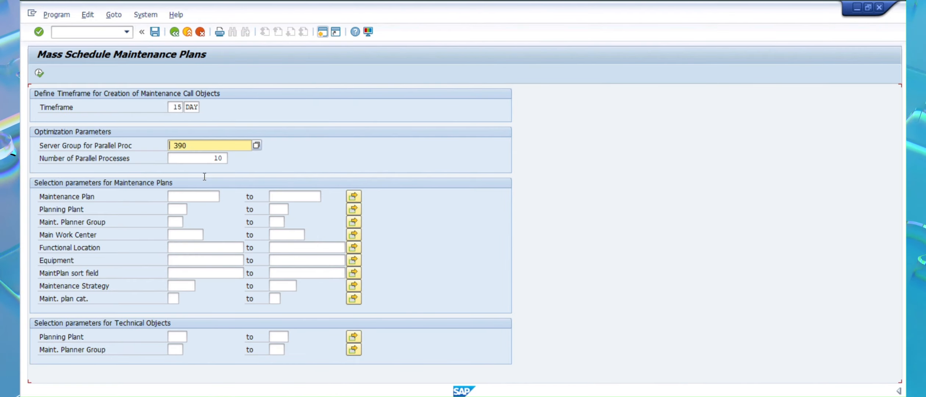
- Restrict the mass scheduling selection to maintenance plan 101 and execute it
{"action": "left_click", "coordinate": [181, 199]}
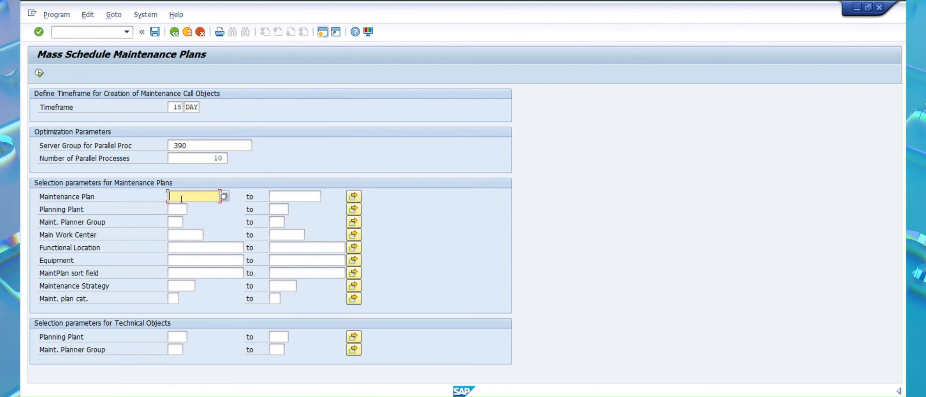
{"action": "type", "text": "101"}
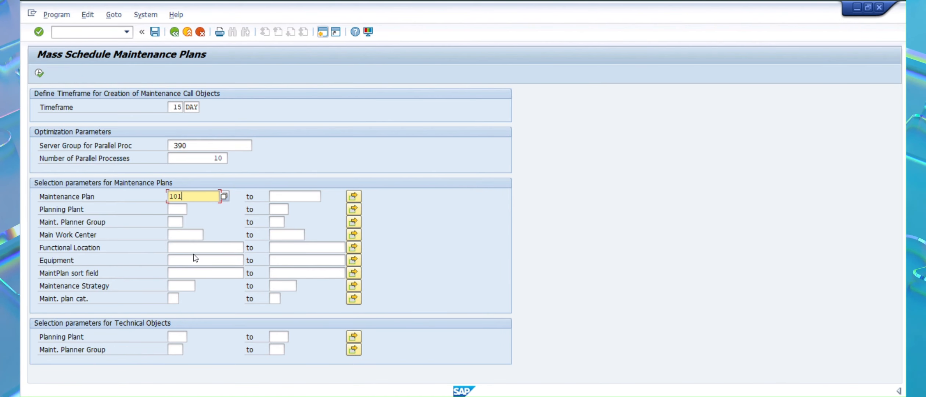
{"action": "left_click", "coordinate": [39, 74]}
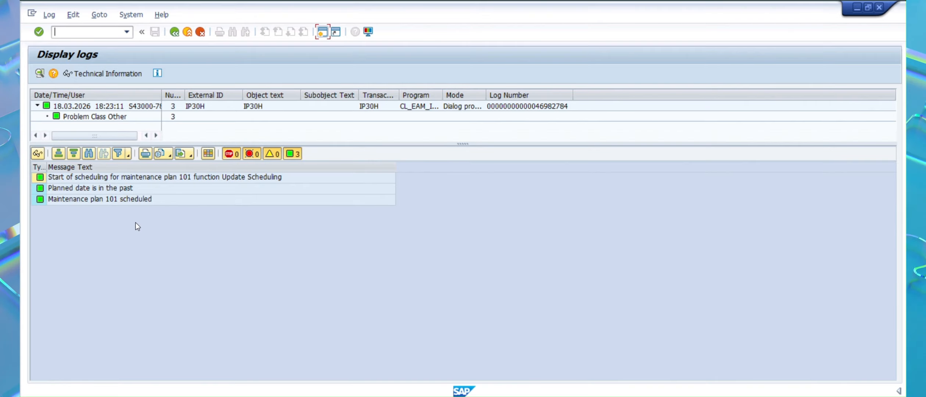
- Leave the scheduling log and display the scheduling overview list for maintenance plan 101 with transaction ip24
{"action": "left_click", "coordinate": [175, 34]}
{"action": "left_click", "coordinate": [176, 33]}
{"action": "left_click", "coordinate": [76, 32]}
{"action": "type", "text": "ip24"}
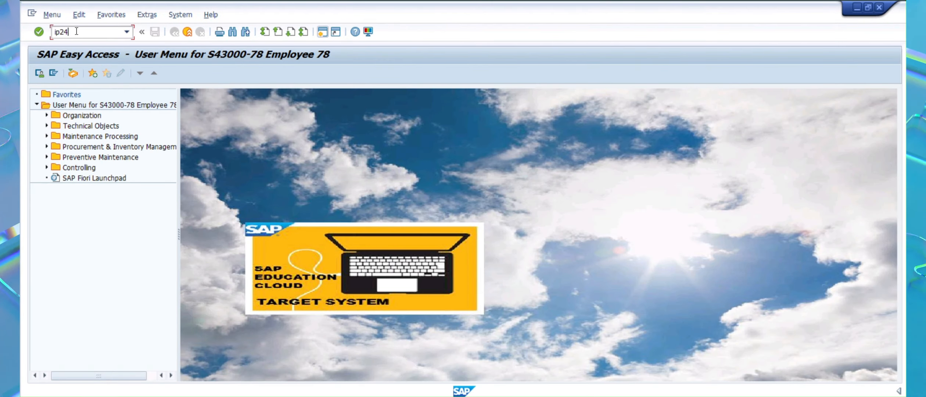
{"action": "key", "text": "Return"}
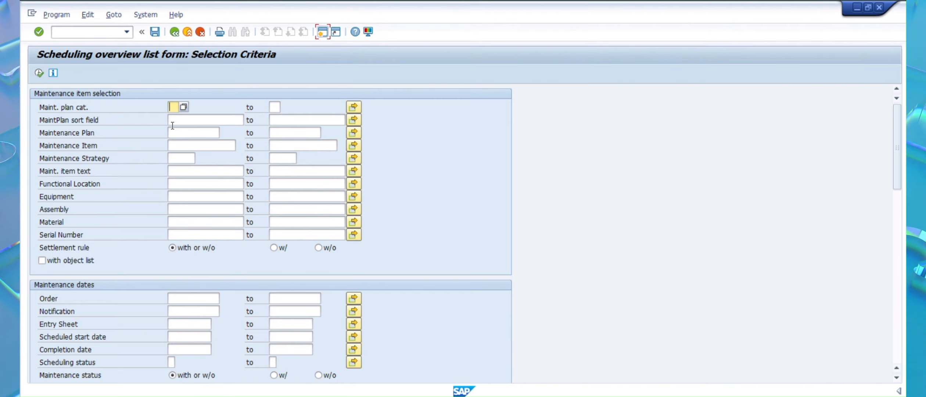
{"action": "left_click", "coordinate": [190, 133]}
{"action": "type", "text": "101"}
{"action": "key", "text": "F8"}
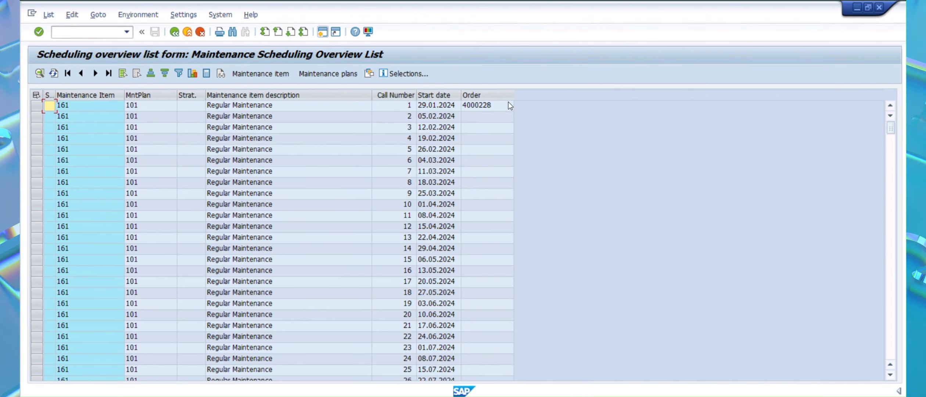
- Look through the scheduled calls of plan 101 for the orders assigned to items 161 and 218
{"action": "left_click", "coordinate": [481, 107]}
{"action": "scroll", "coordinate": [115, 134], "scroll_direction": "down", "scroll_amount": 20}
{"action": "scroll", "coordinate": [149, 189], "scroll_direction": "down", "scroll_amount": 20}
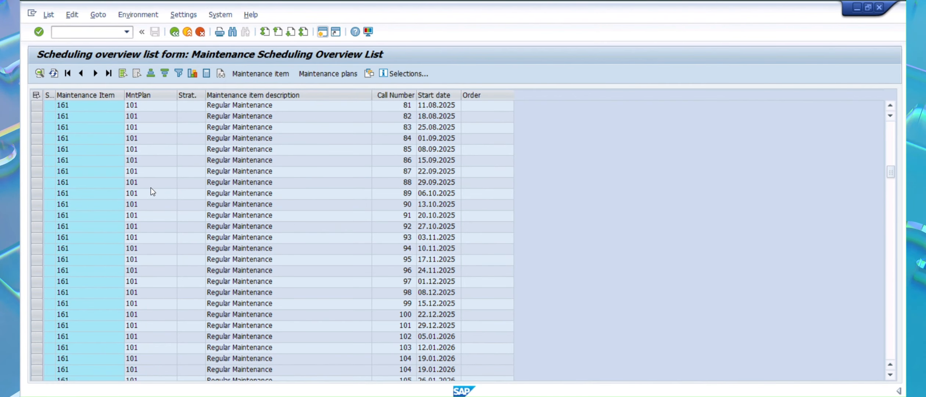
{"action": "scroll", "coordinate": [155, 184], "scroll_direction": "down", "scroll_amount": 20}
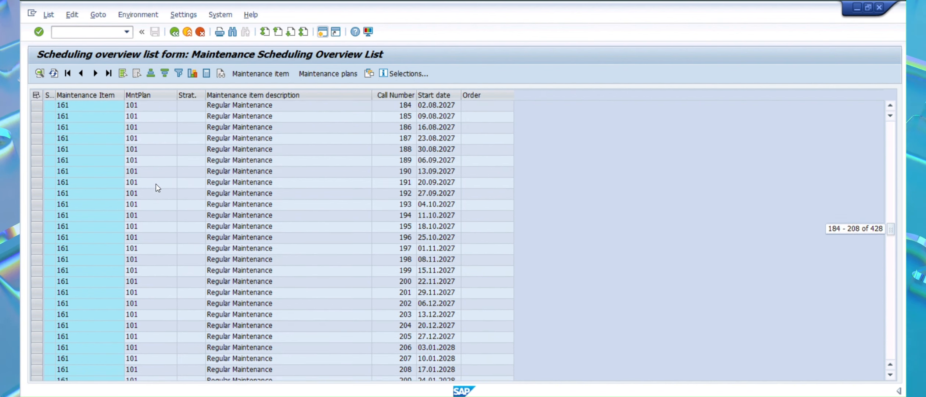
{"action": "scroll", "coordinate": [159, 182], "scroll_direction": "up", "scroll_amount": 11}
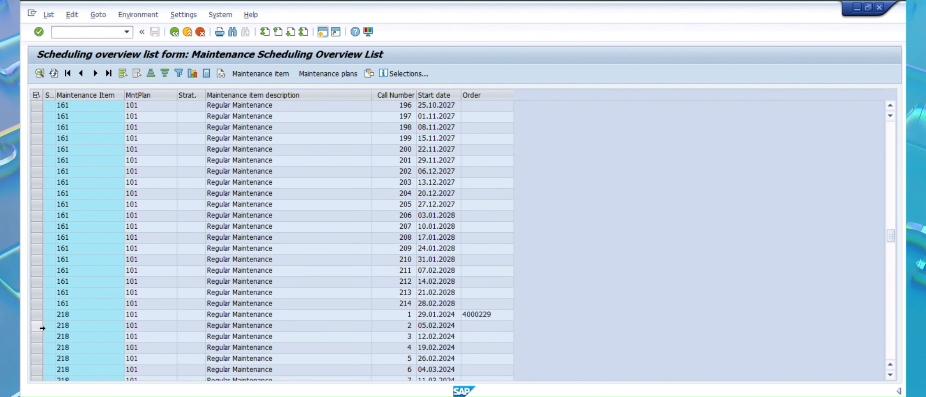
- Display the maintenance order assigned to call 1 of item 218 and check its reference equipment
{"action": "left_click", "coordinate": [37, 326]}
{"action": "left_click", "coordinate": [482, 315]}
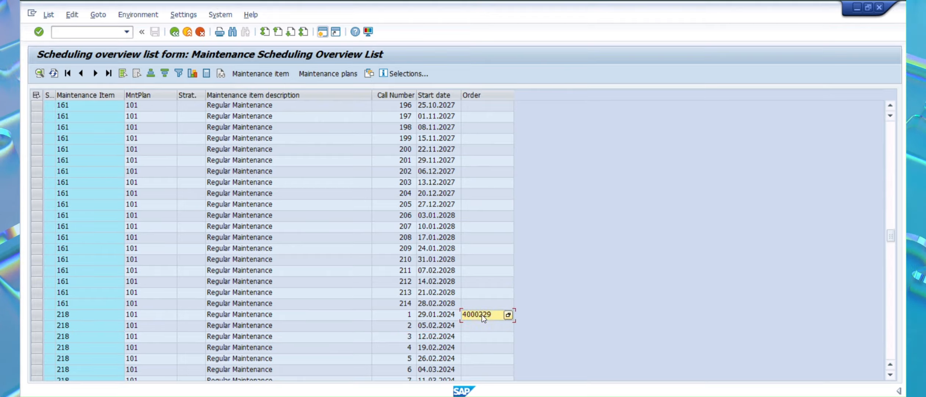
{"action": "left_click", "coordinate": [37, 315]}
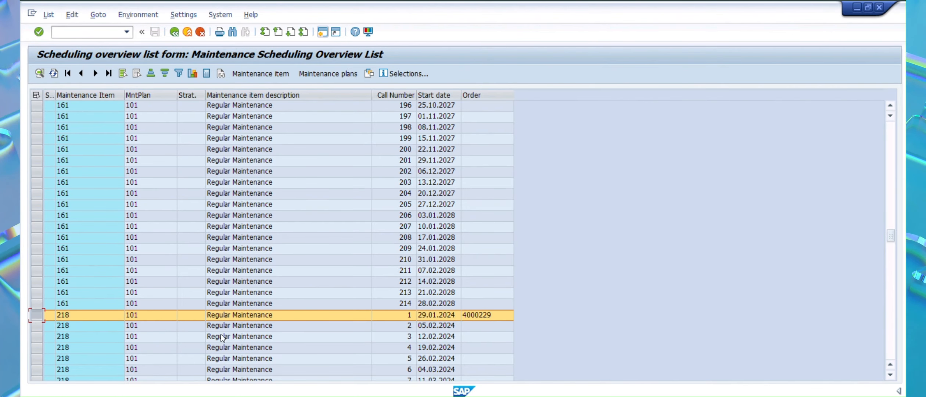
{"action": "left_click", "coordinate": [487, 315]}
{"action": "double_click", "coordinate": [487, 314]}
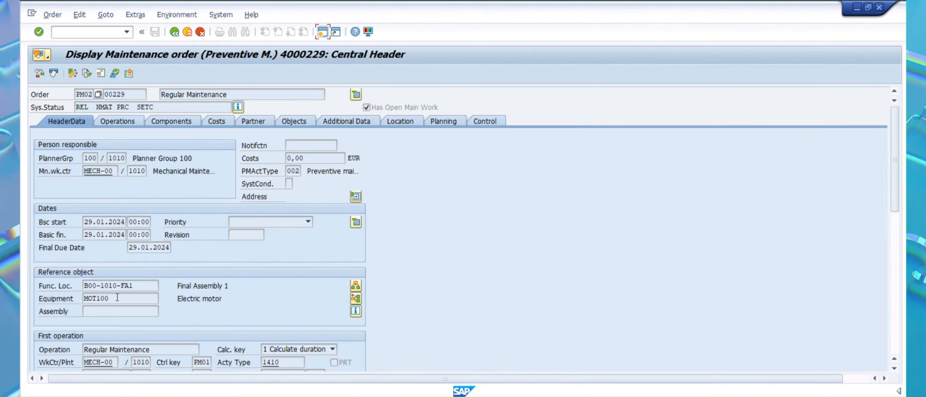
{"action": "left_click_drag", "start_coordinate": [111, 298], "coordinate": [82, 299]}
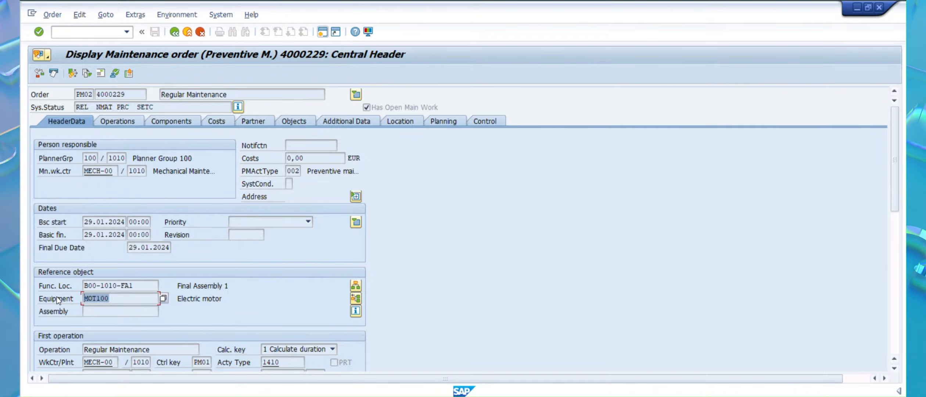
- Examine the maintenance order's object list for its equipment entries and their notification assignments
{"action": "left_click", "coordinate": [290, 121]}
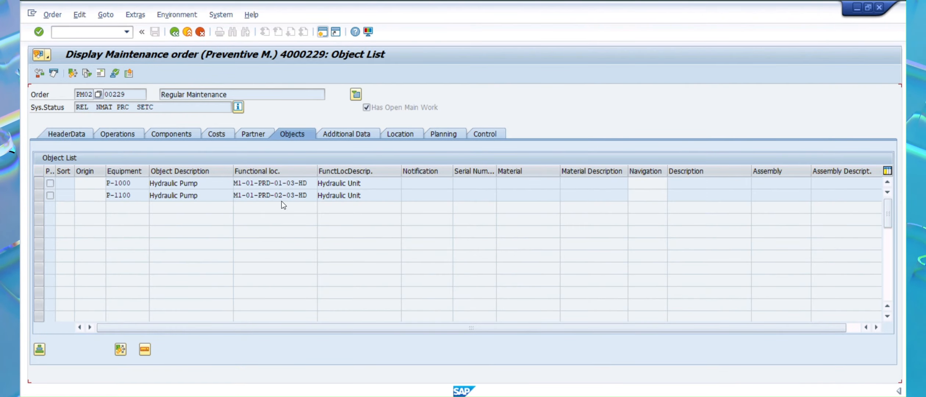
{"action": "left_click", "coordinate": [126, 196]}
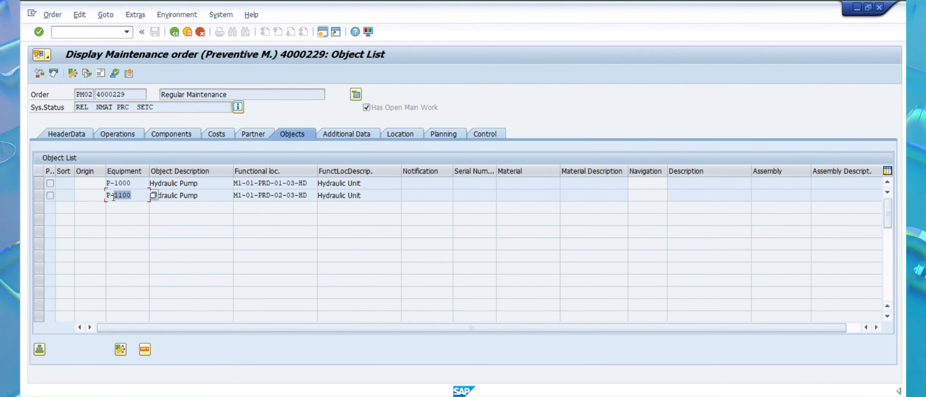
{"action": "left_click", "coordinate": [135, 184]}
{"action": "left_click_drag", "start_coordinate": [135, 183], "coordinate": [106, 186]}
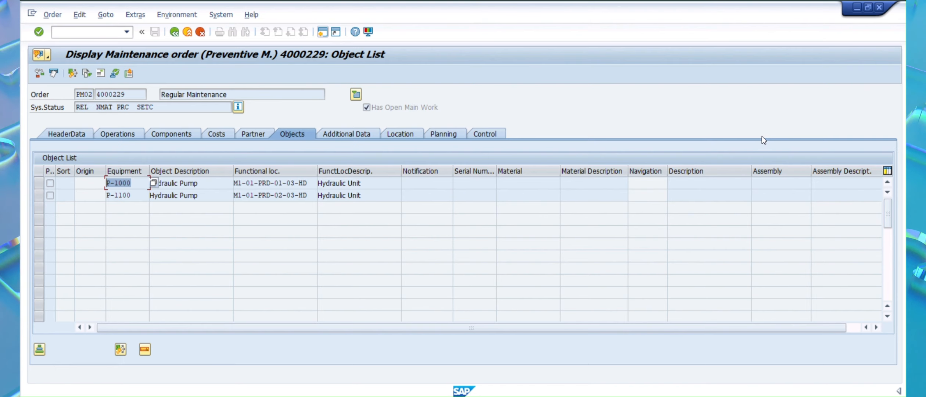
{"action": "left_click", "coordinate": [421, 183]}
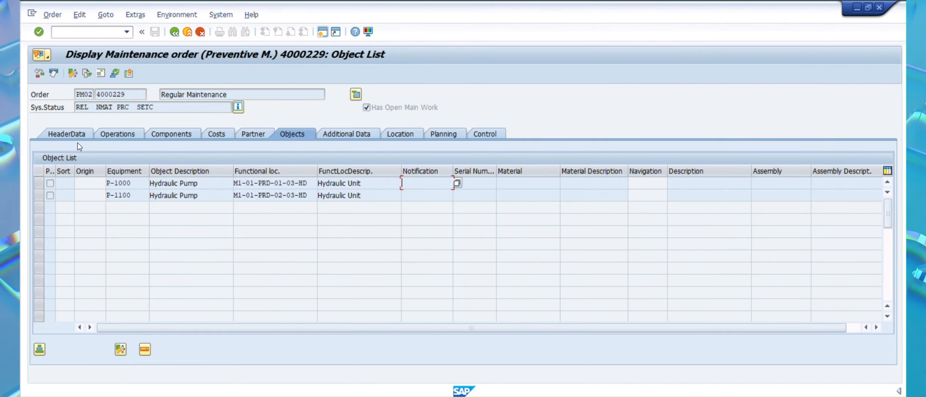
- Review the order's operation overview and the dates, reference object and first operation in its header data
{"action": "left_click", "coordinate": [71, 134]}
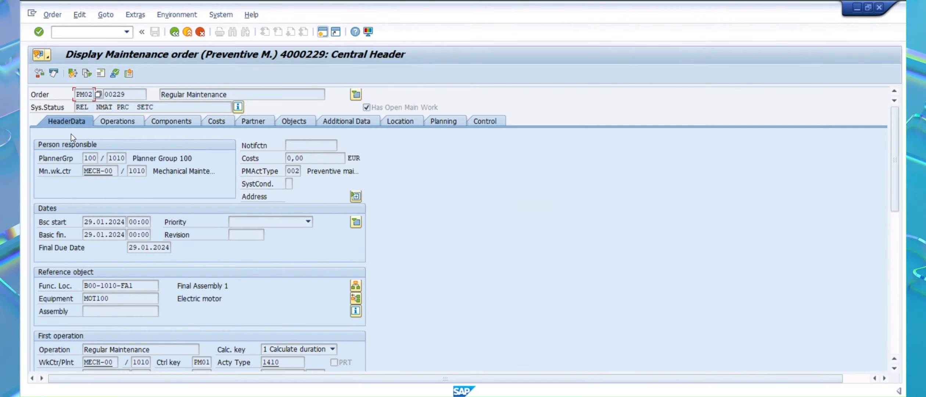
{"action": "left_click", "coordinate": [130, 125]}
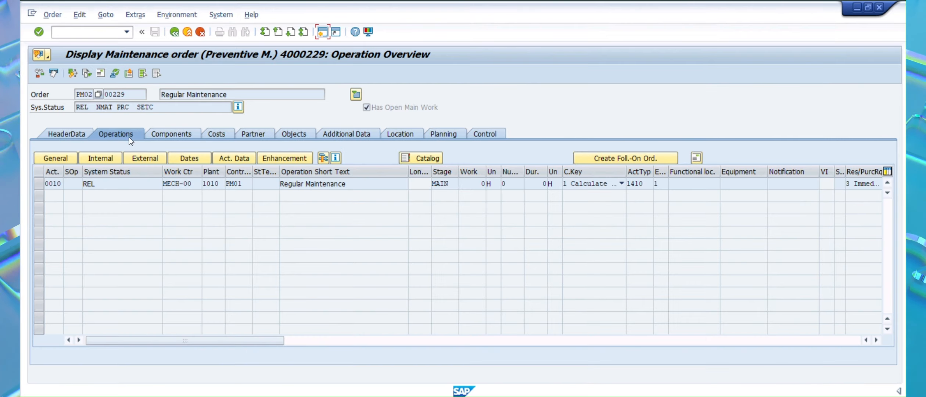
{"action": "left_click", "coordinate": [66, 134]}
{"action": "scroll", "coordinate": [196, 259], "scroll_direction": "down", "scroll_amount": 6}
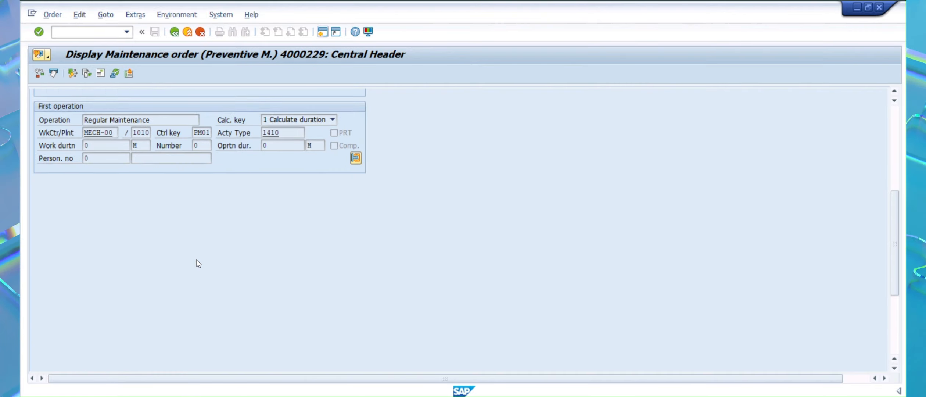
{"action": "scroll", "coordinate": [196, 260], "scroll_direction": "up", "scroll_amount": 4}
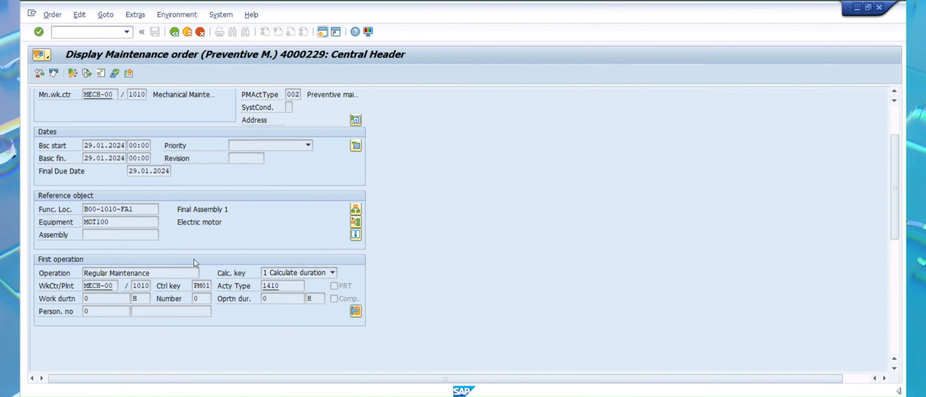
{"action": "scroll", "coordinate": [146, 212], "scroll_direction": "up", "scroll_amount": 1}
{"action": "scroll", "coordinate": [146, 212], "scroll_direction": "up", "scroll_amount": 2}
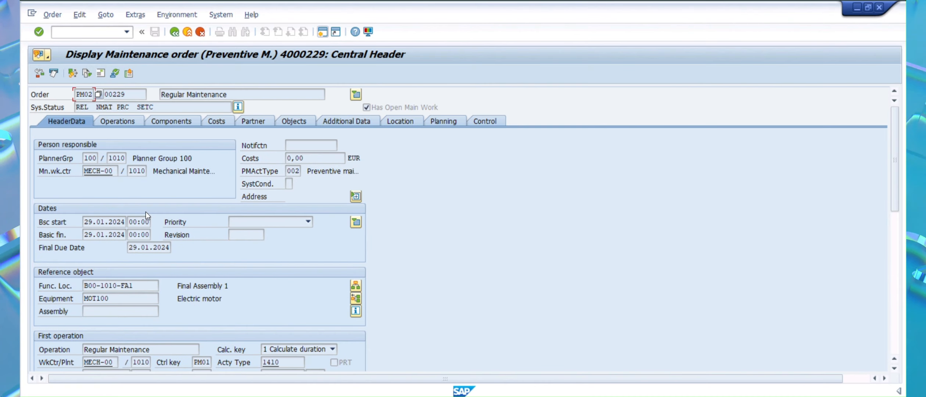
- Compare the functional location and equipment in the order header's reference object with the entries in the object list
{"action": "scroll", "coordinate": [146, 212], "scroll_direction": "down", "scroll_amount": 1}
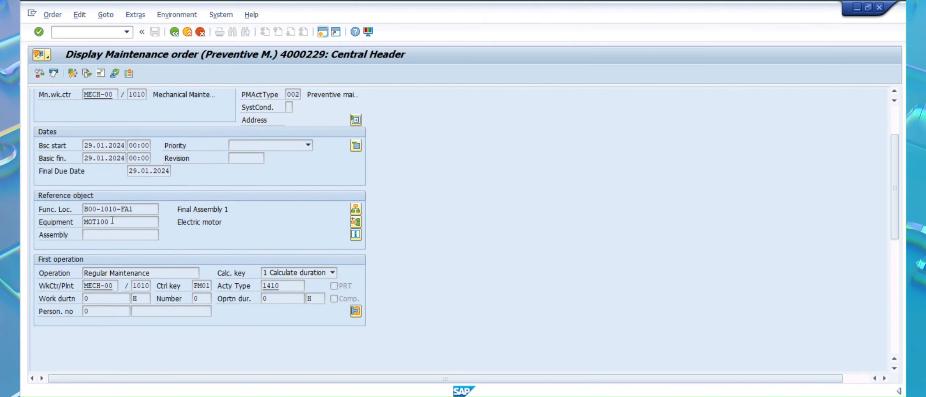
{"action": "left_click_drag", "start_coordinate": [64, 226], "coordinate": [74, 222]}
{"action": "left_click_drag", "start_coordinate": [141, 207], "coordinate": [54, 209]}
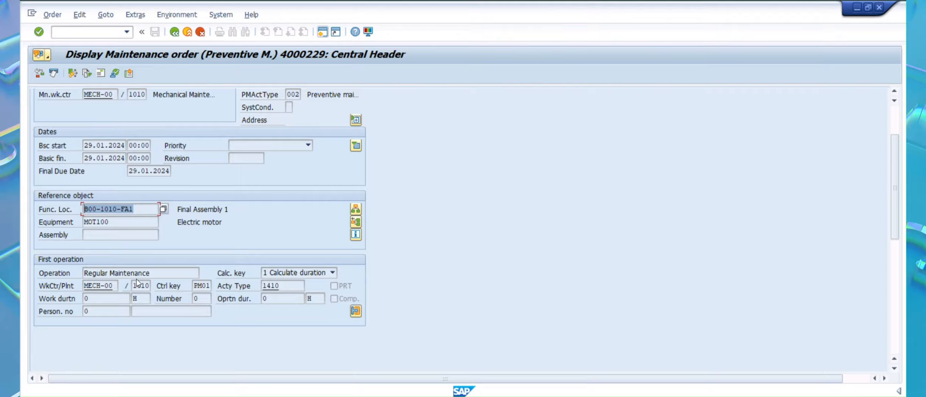
{"action": "scroll", "coordinate": [138, 280], "scroll_direction": "up", "scroll_amount": 2}
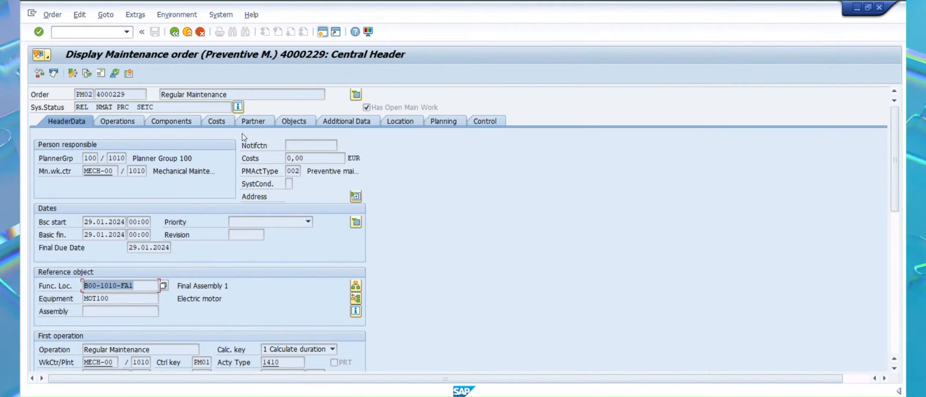
{"action": "left_click", "coordinate": [290, 123]}
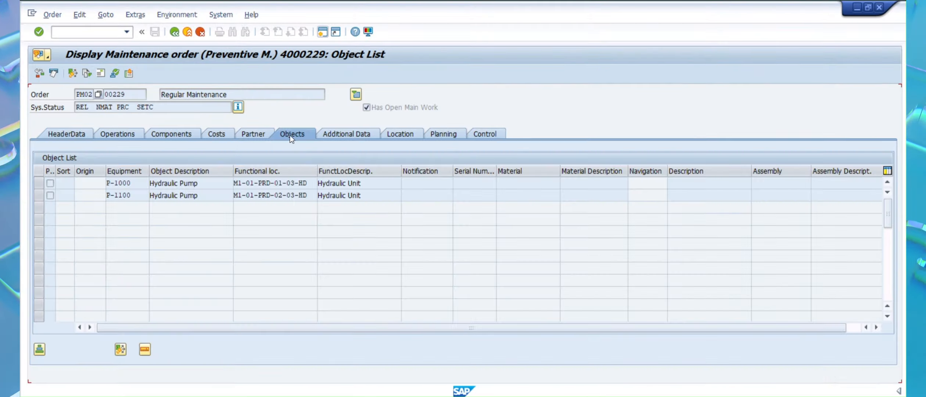